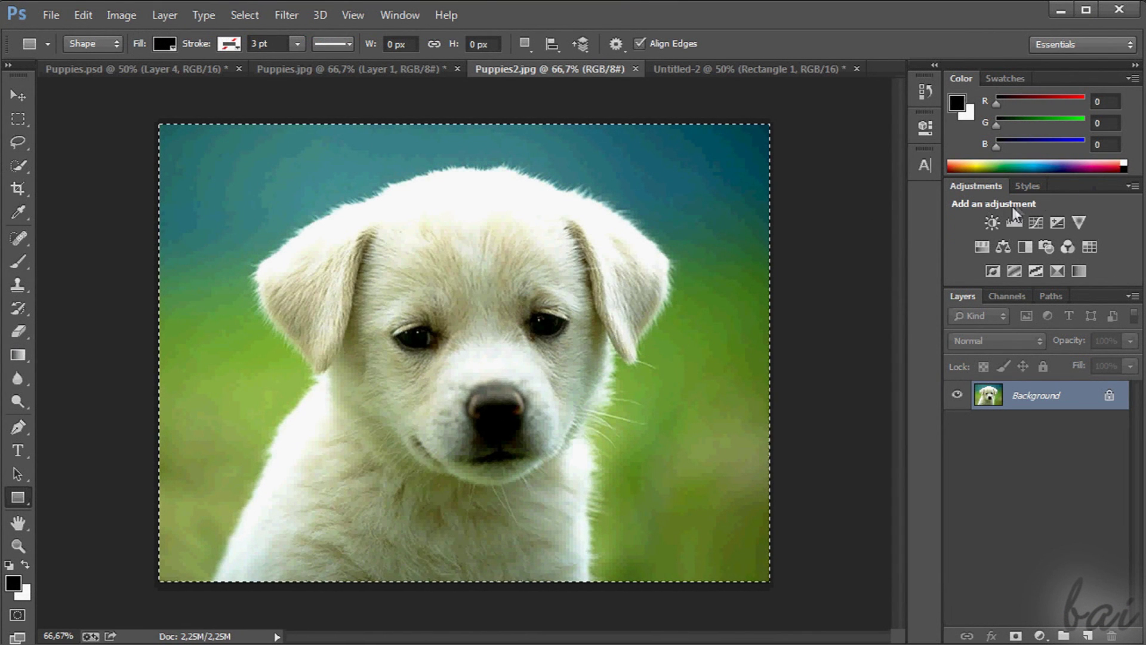
# Step: Add a Hue/Saturation adjustment layer to the puppy photo with a slight hue shift
pyautogui.click(981, 246)
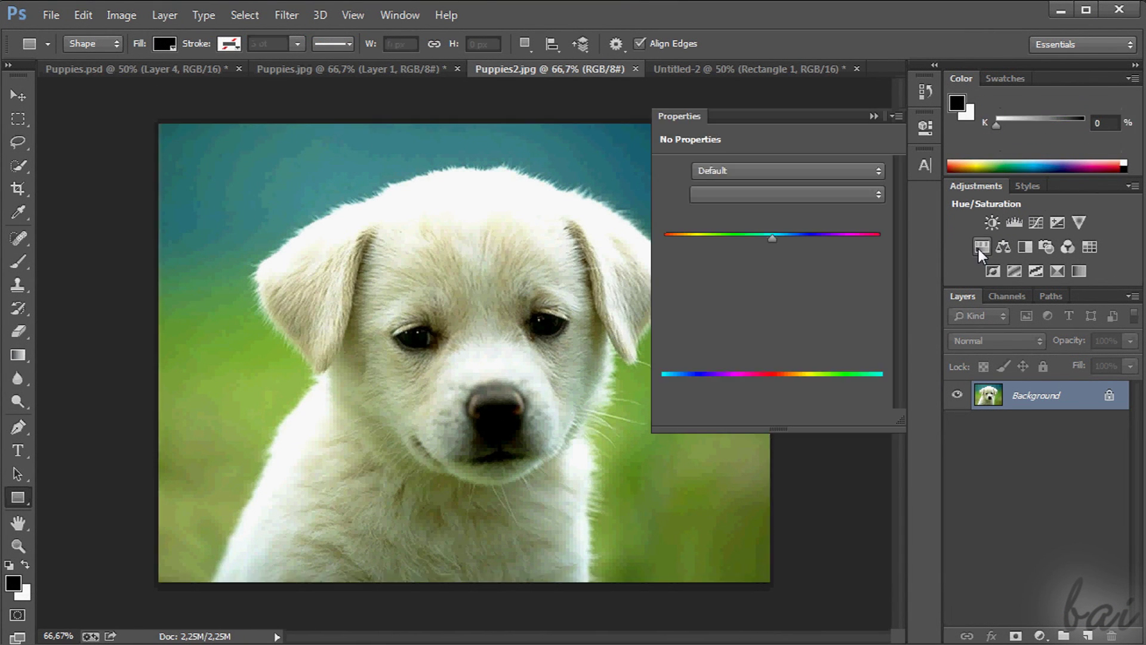
pyautogui.moveTo(772, 235)
pyautogui.mouseDown()
pyautogui.moveTo(904, 238)
pyautogui.moveTo(766, 241)
pyautogui.mouseUp()
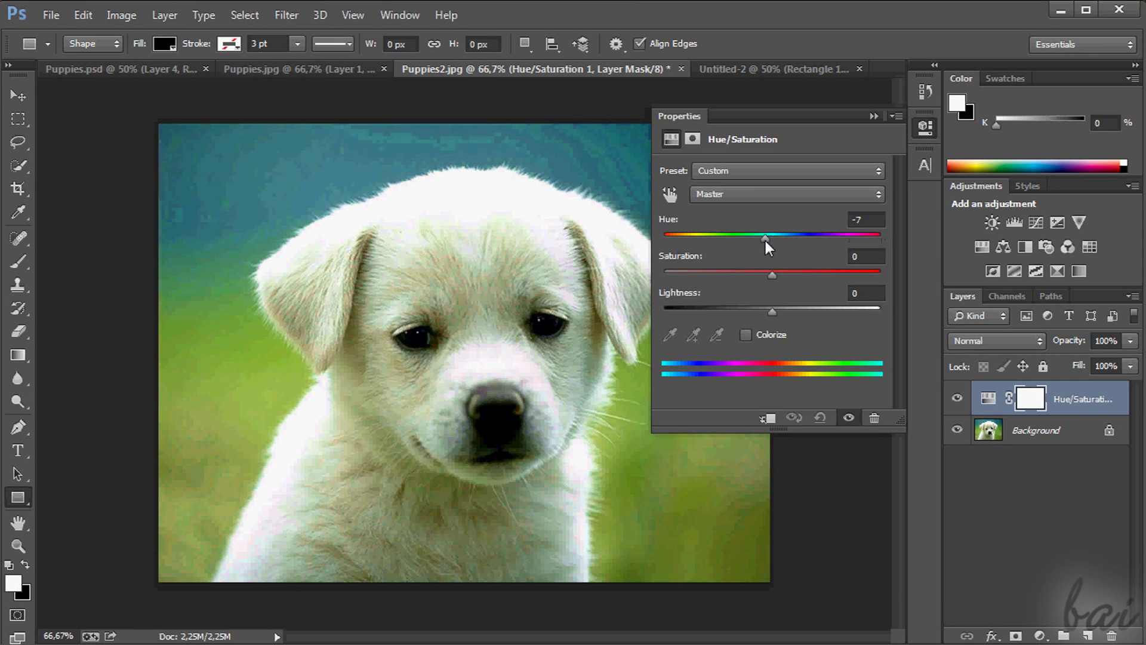
pyautogui.click(872, 114)
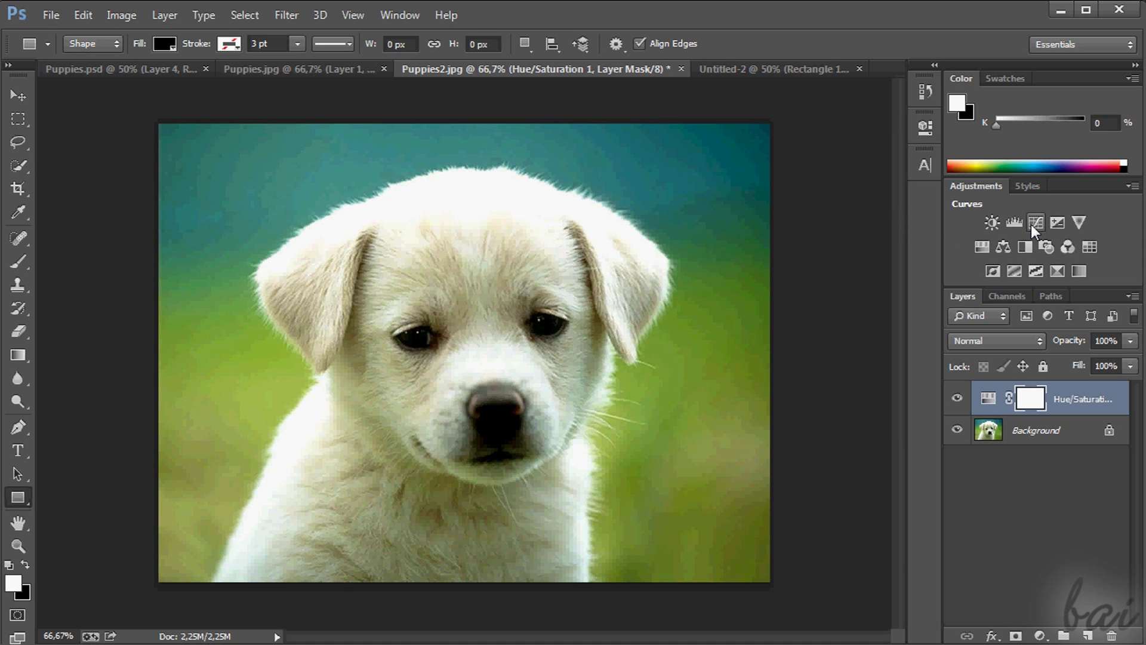
# Step: Add a Brightness/Contrast adjustment layer with brightness -36 and contrast 47
pyautogui.click(991, 223)
pyautogui.moveTo(774, 218); pyautogui.dragTo(779, 253)
pyautogui.moveTo(850, 258); pyautogui.dragTo(822, 256)
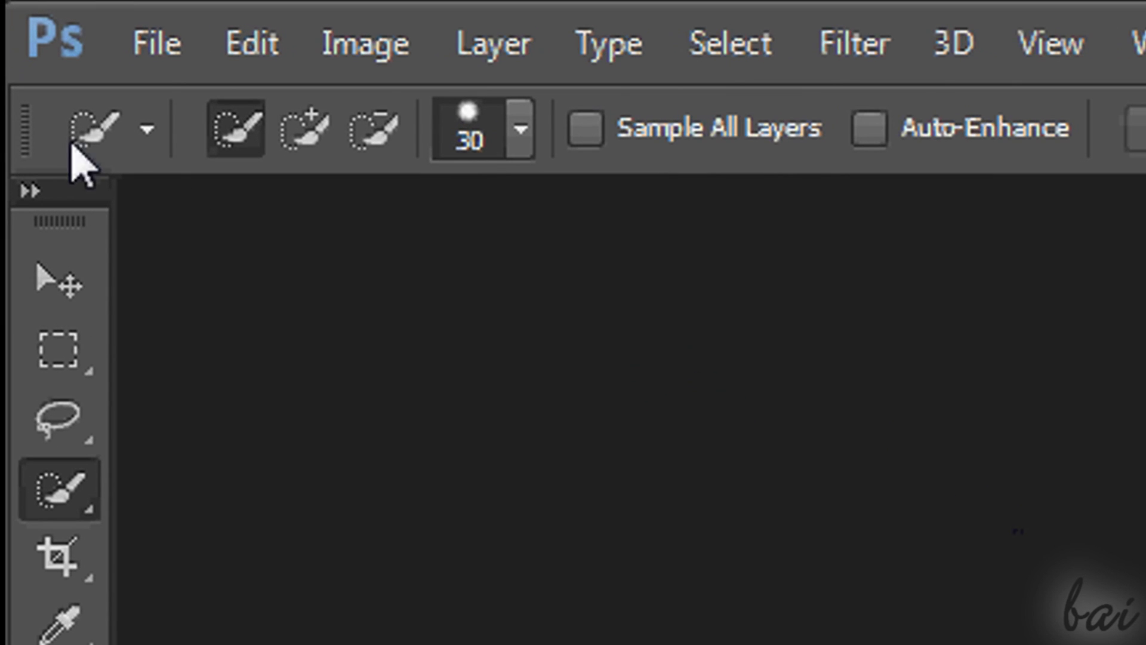
# Step: Start a new Custom document named Puppies, 1200 px wide and 1000 px high
pyautogui.click(150, 57)
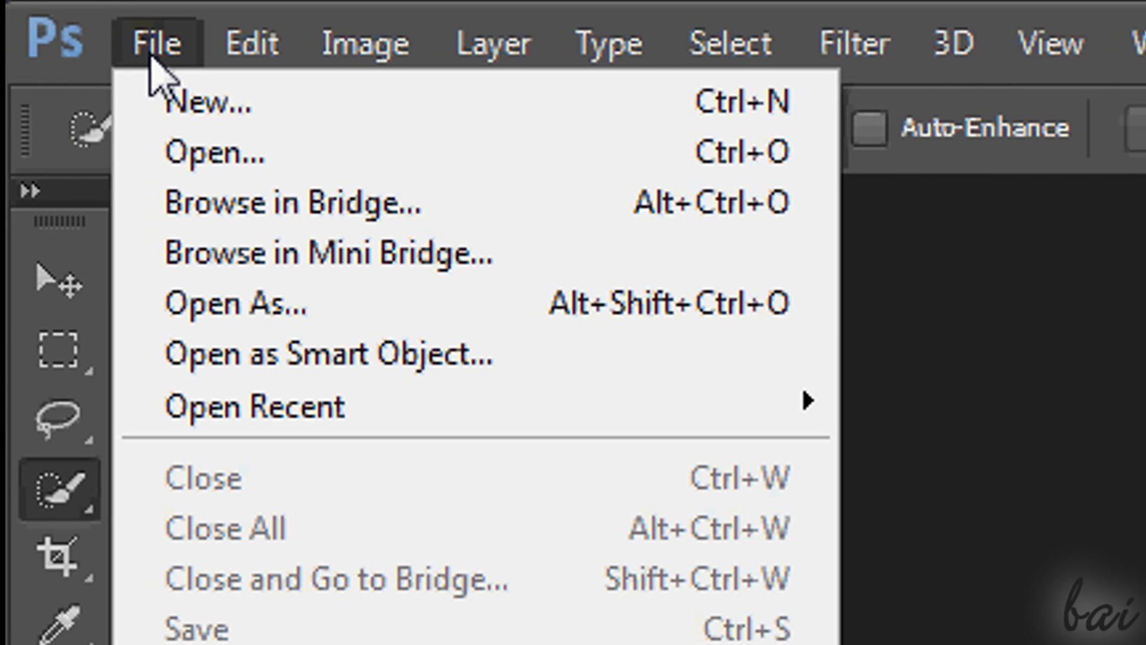
pyautogui.click(379, 123)
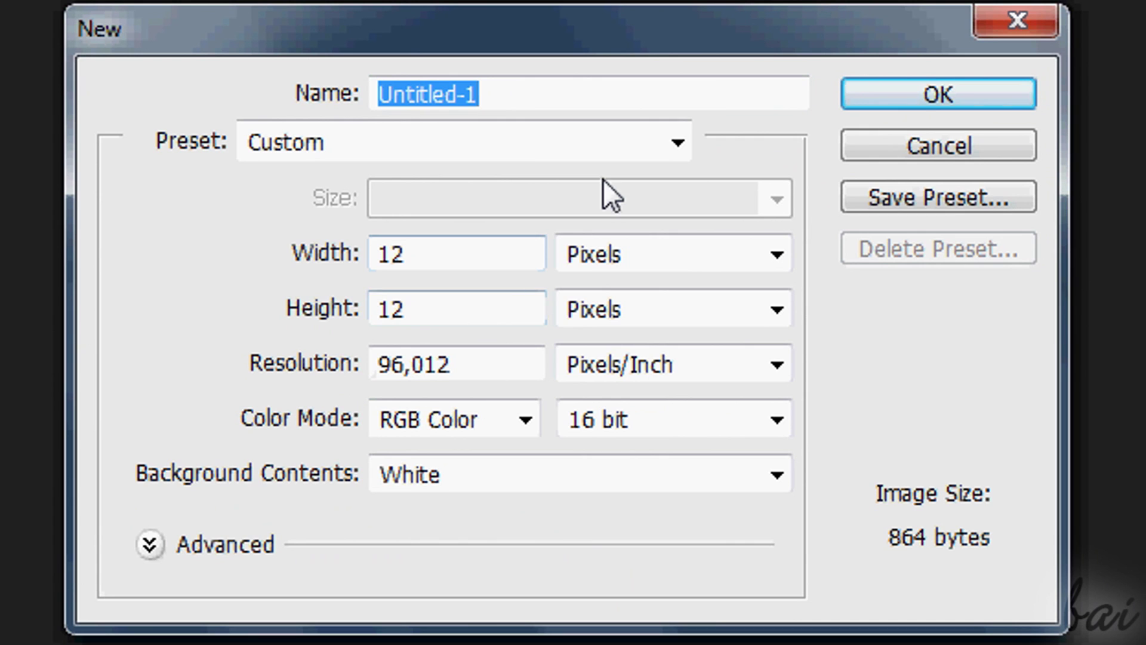
pyautogui.write('Puppies')
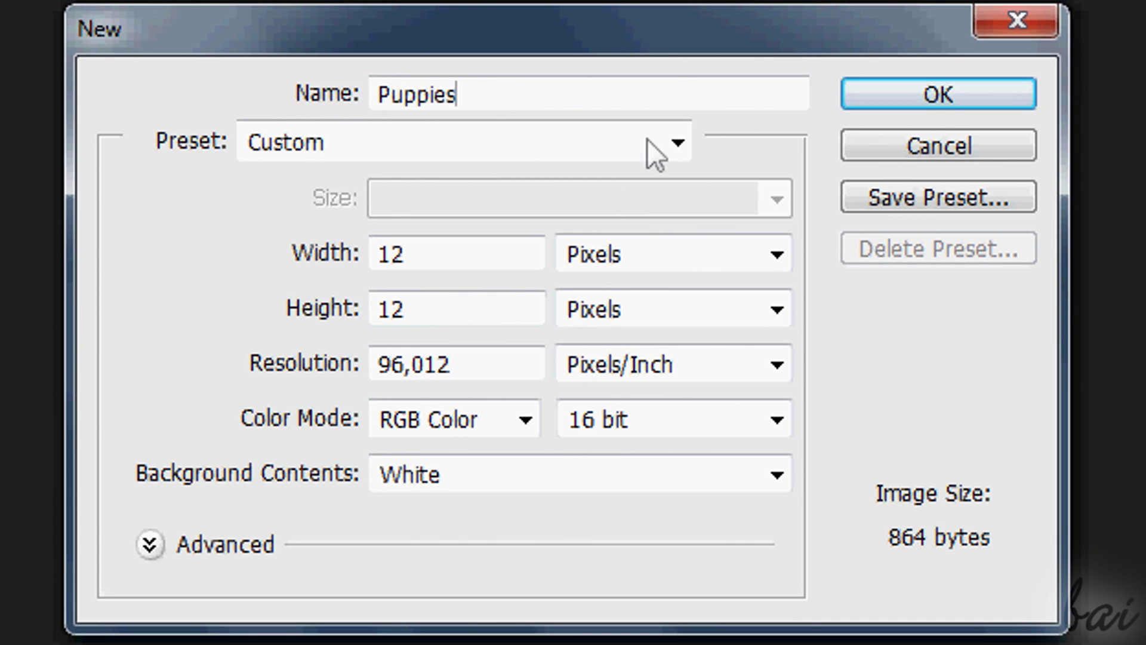
pyautogui.click(579, 142)
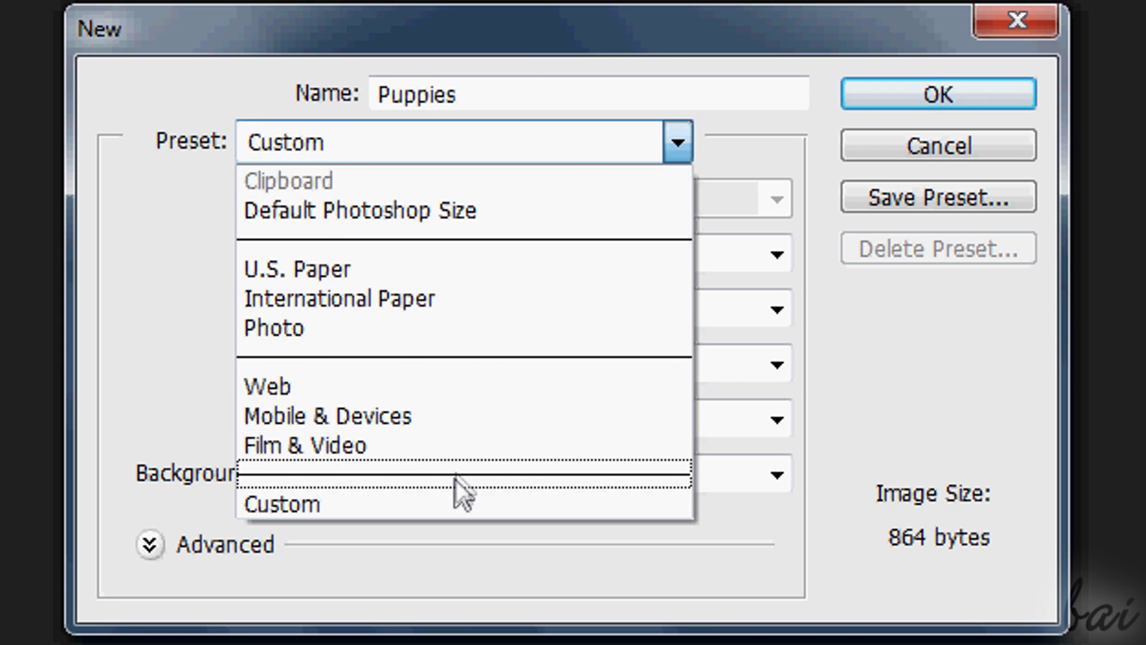
pyautogui.click(678, 134)
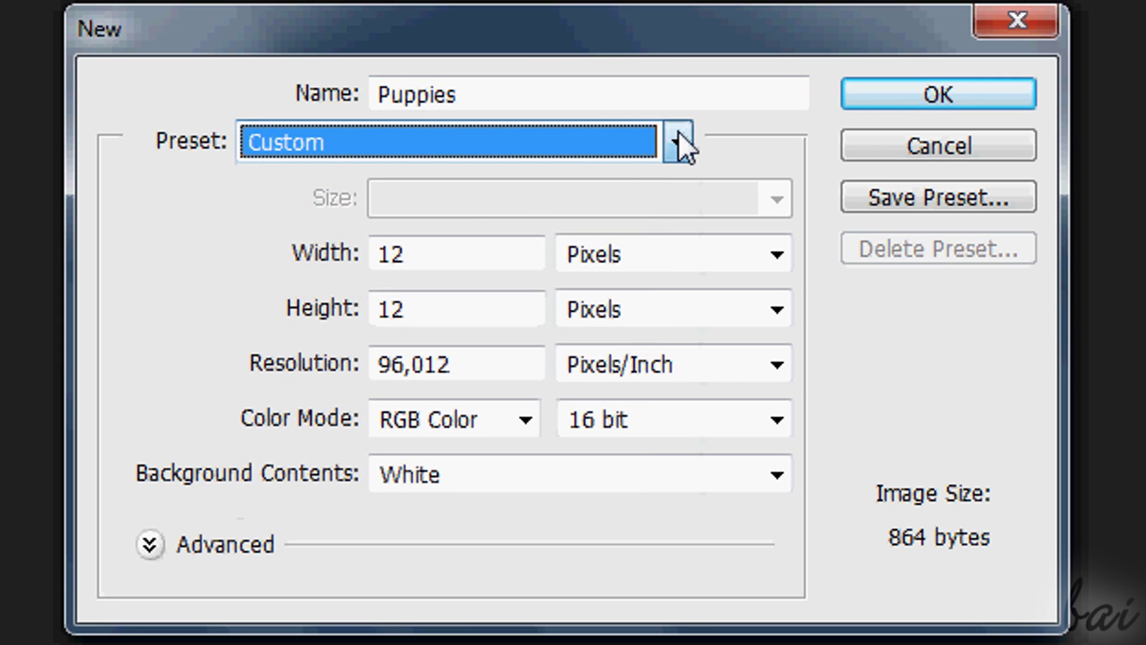
pyautogui.click(489, 259)
pyautogui.click(346, 263)
pyautogui.write('12')
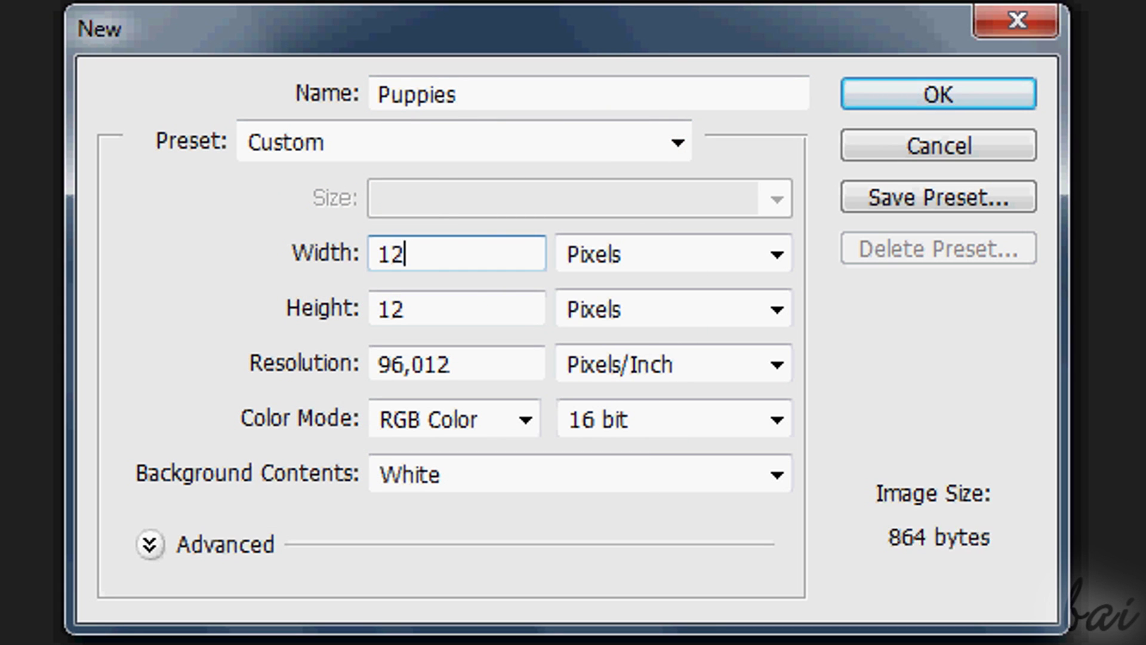
pyautogui.write('00')
pyautogui.click(463, 311)
pyautogui.click(320, 322)
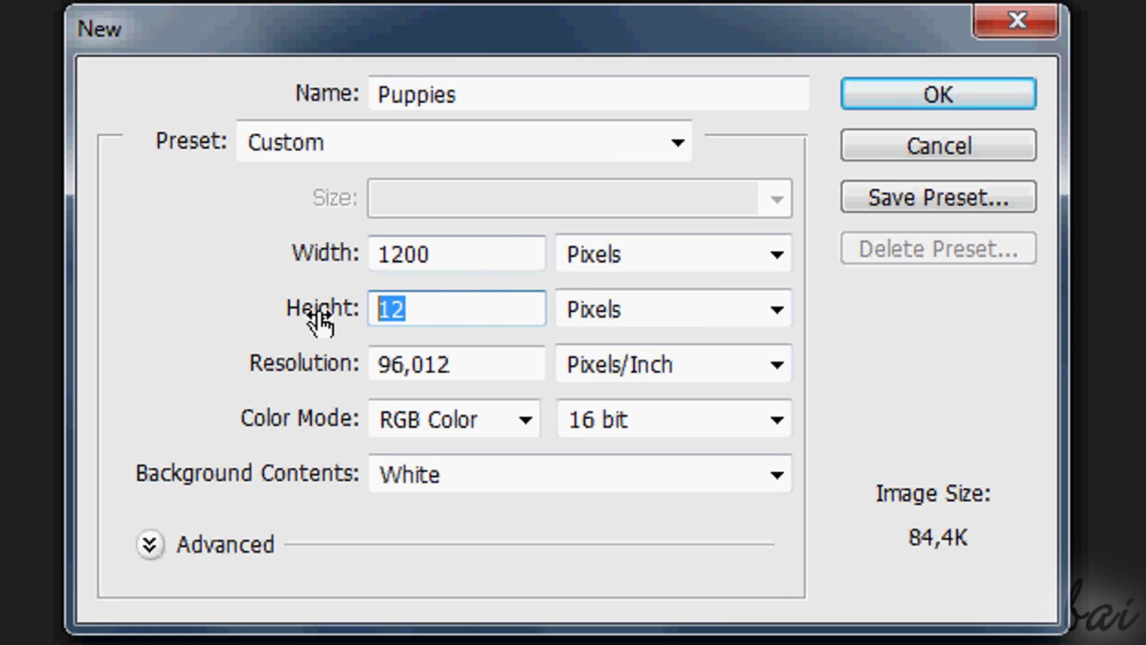
pyautogui.write('12')
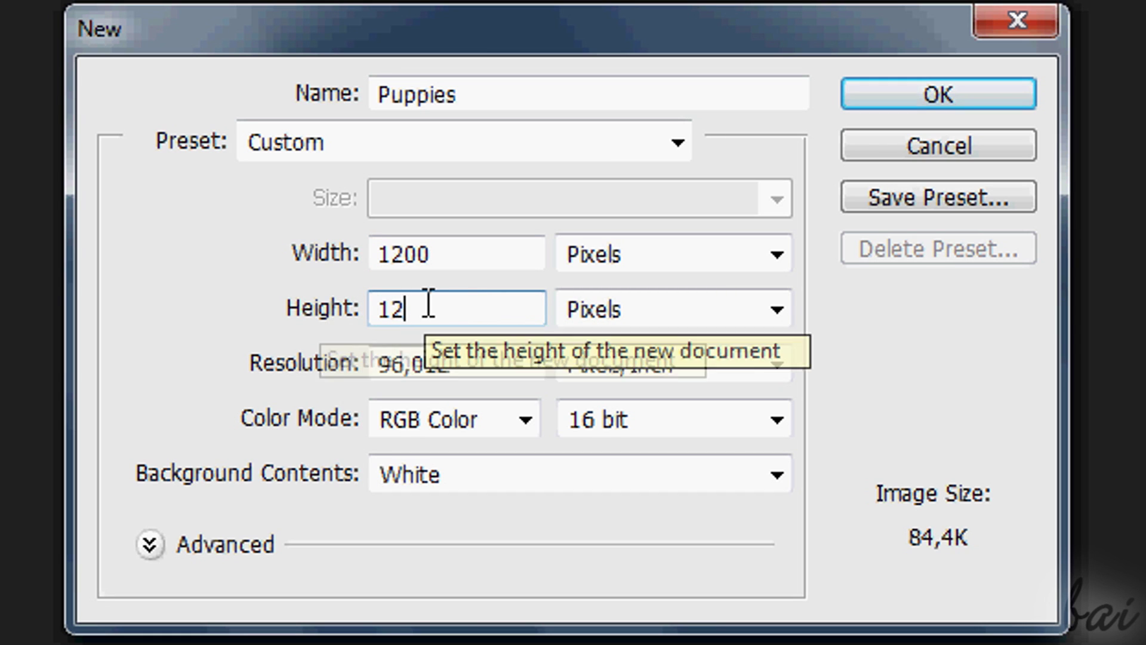
pyautogui.press('BackSpace')
pyautogui.write('000')
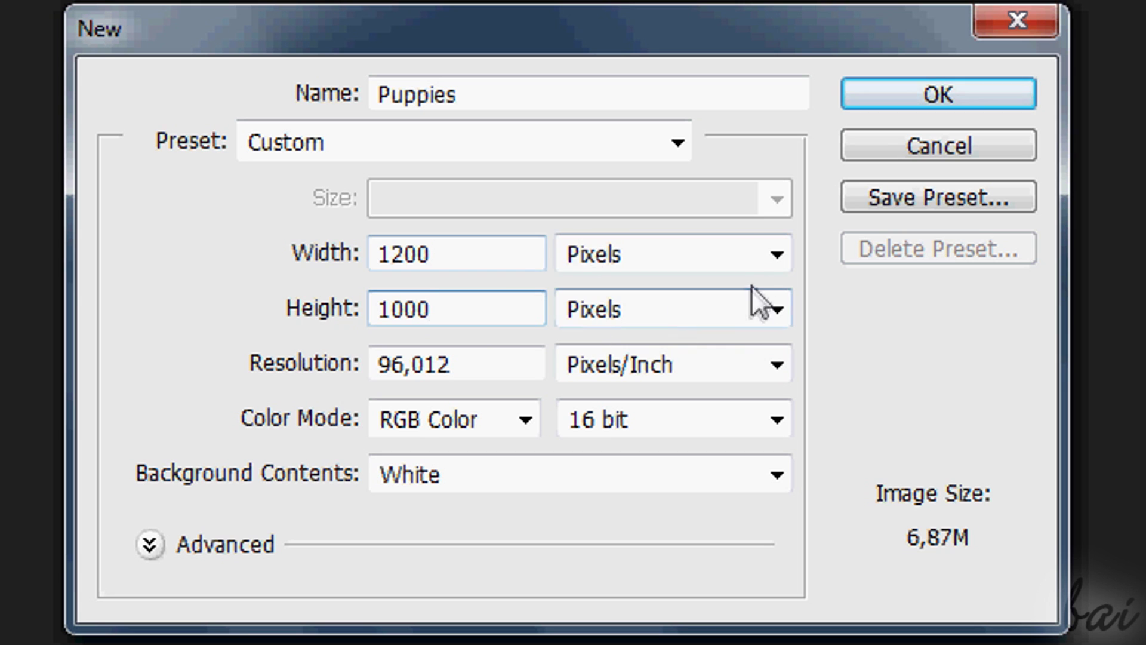
# Step: Keep pixel units, choose 16 bit depth and a Transparent background, and create the document
pyautogui.click(750, 259)
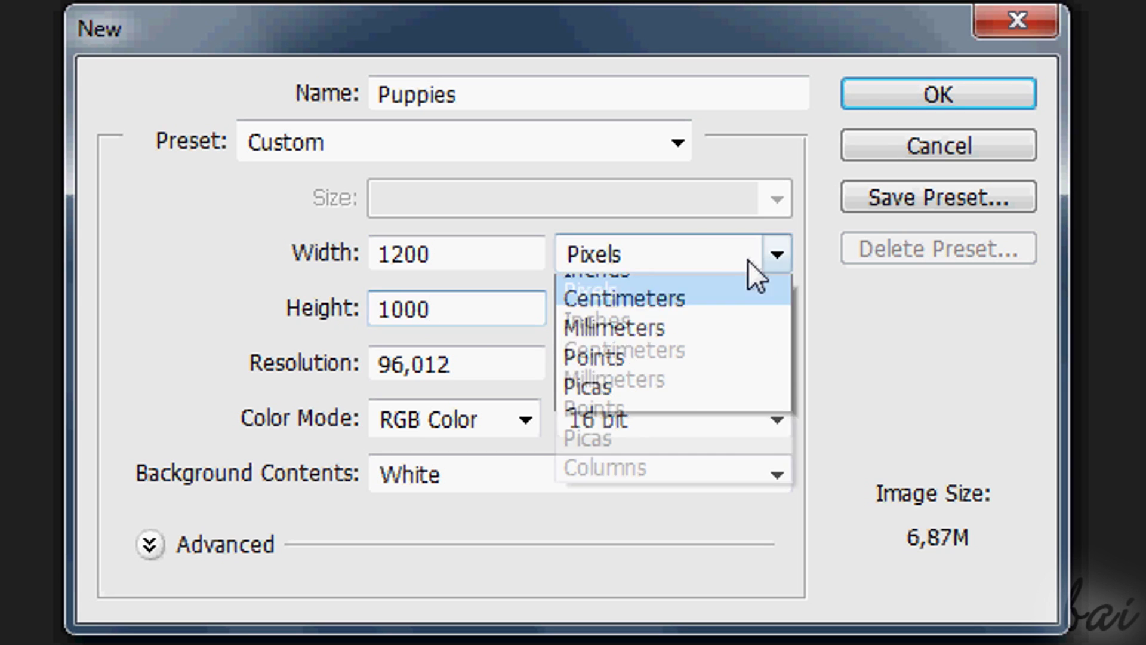
pyautogui.click(717, 293)
pyautogui.click(675, 421)
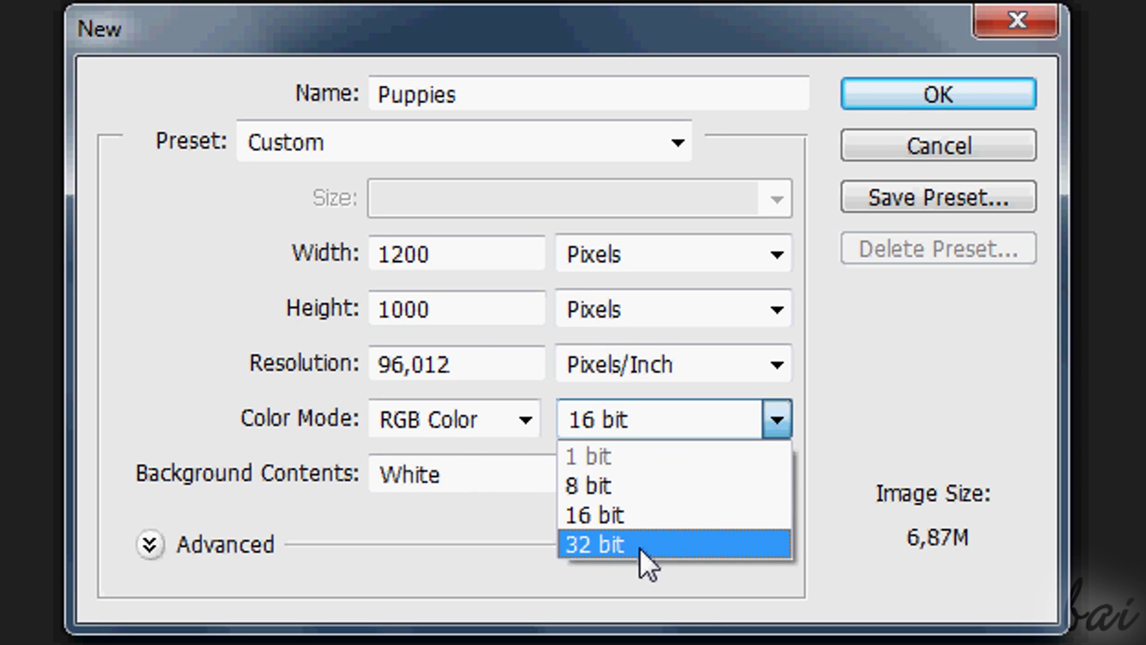
pyautogui.click(640, 548)
pyautogui.click(674, 421)
pyautogui.click(657, 516)
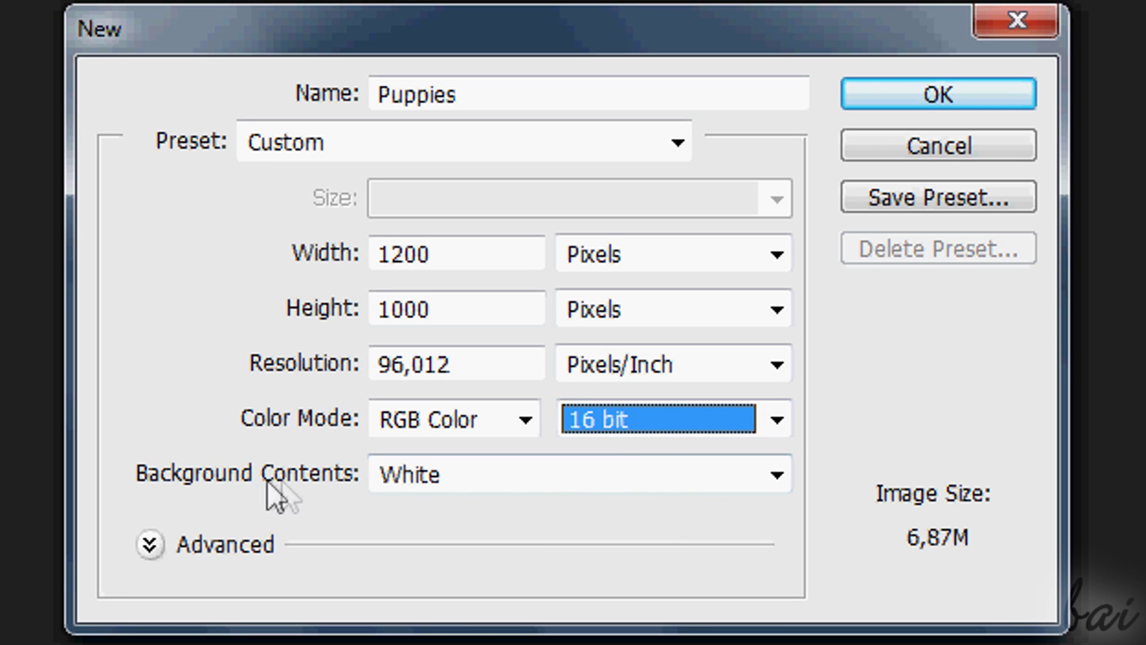
pyautogui.click(544, 484)
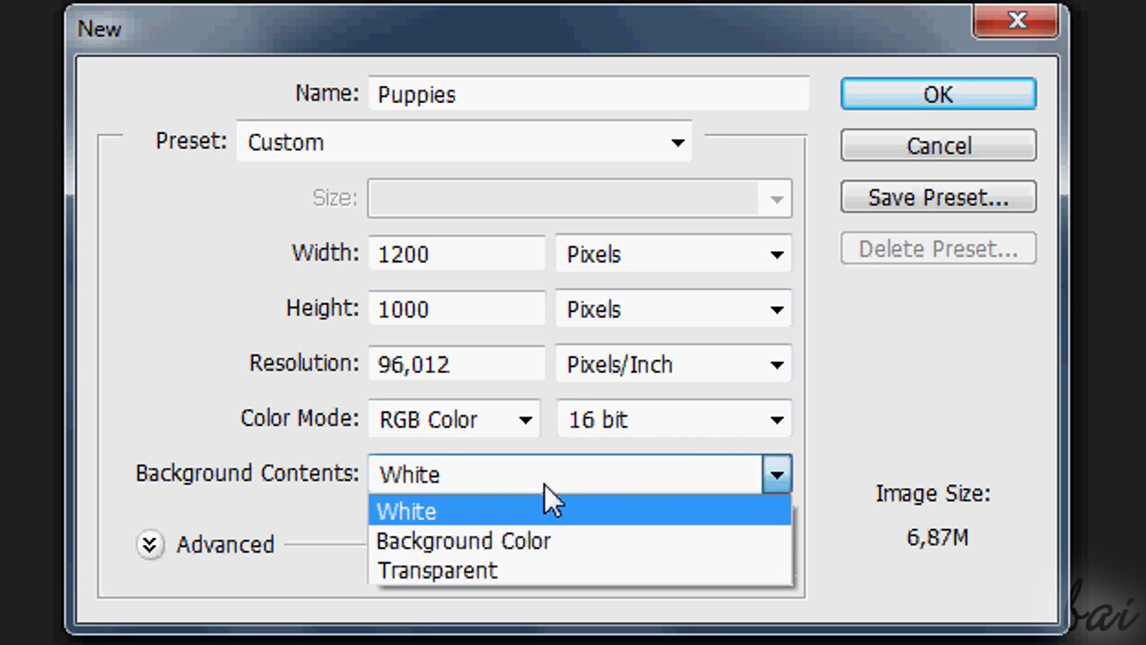
pyautogui.click(566, 571)
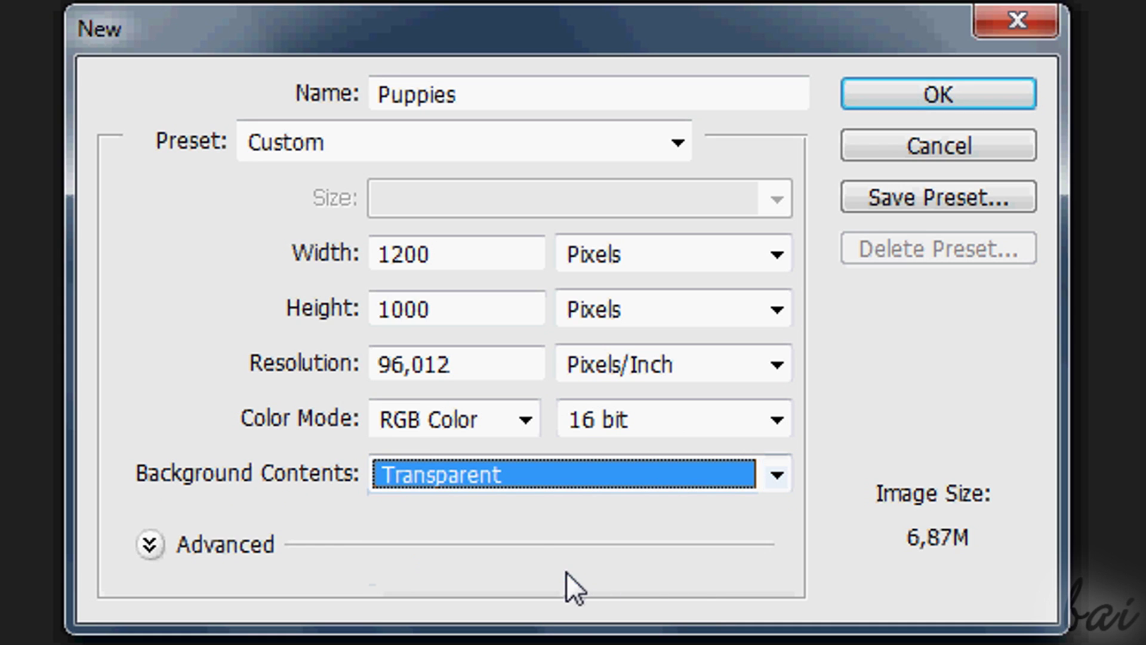
pyautogui.click(969, 98)
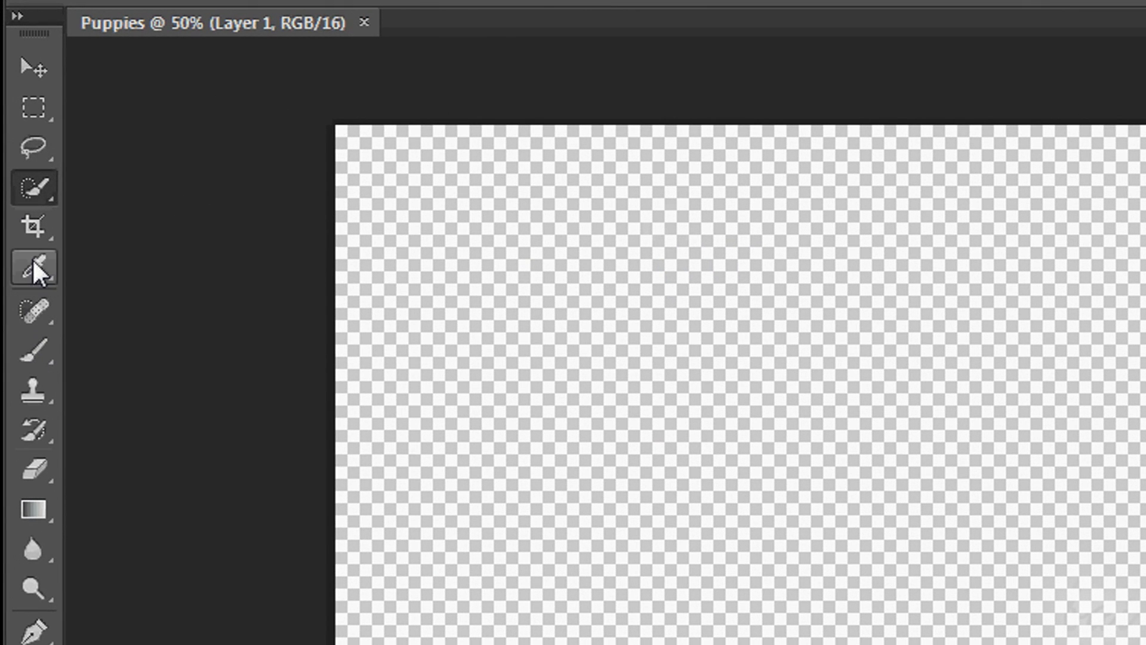
# Step: Crop the transparent Puppies canvas to a smaller, wider area, lowering the bottom edge slightly
pyautogui.click(37, 227)
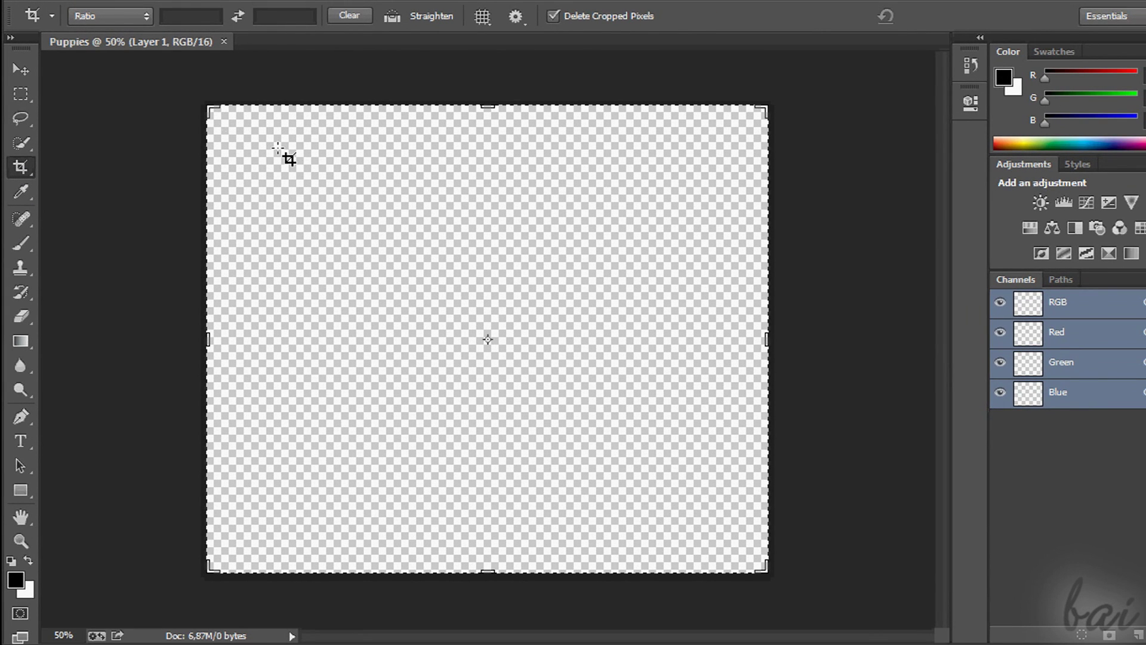
pyautogui.moveTo(278, 147); pyautogui.dragTo(716, 478)
pyautogui.moveTo(577, 312)
pyautogui.mouseDown()
pyautogui.moveTo(604, 302)
pyautogui.moveTo(616, 237)
pyautogui.moveTo(576, 312)
pyautogui.mouseUp()
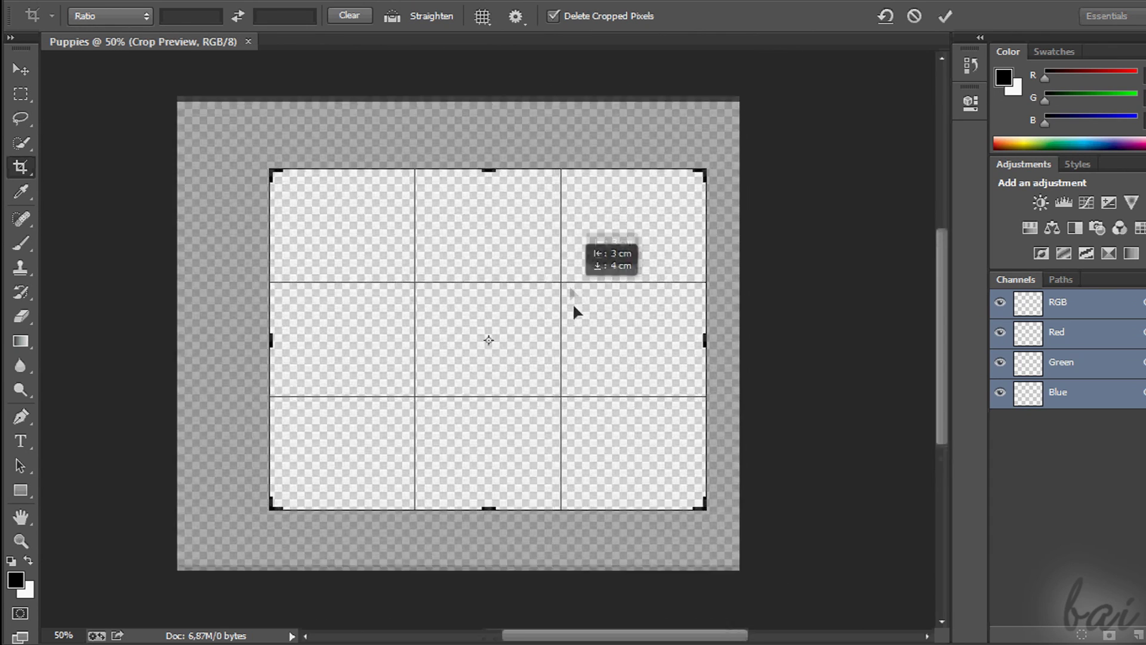
pyautogui.moveTo(471, 506); pyautogui.dragTo(470, 537)
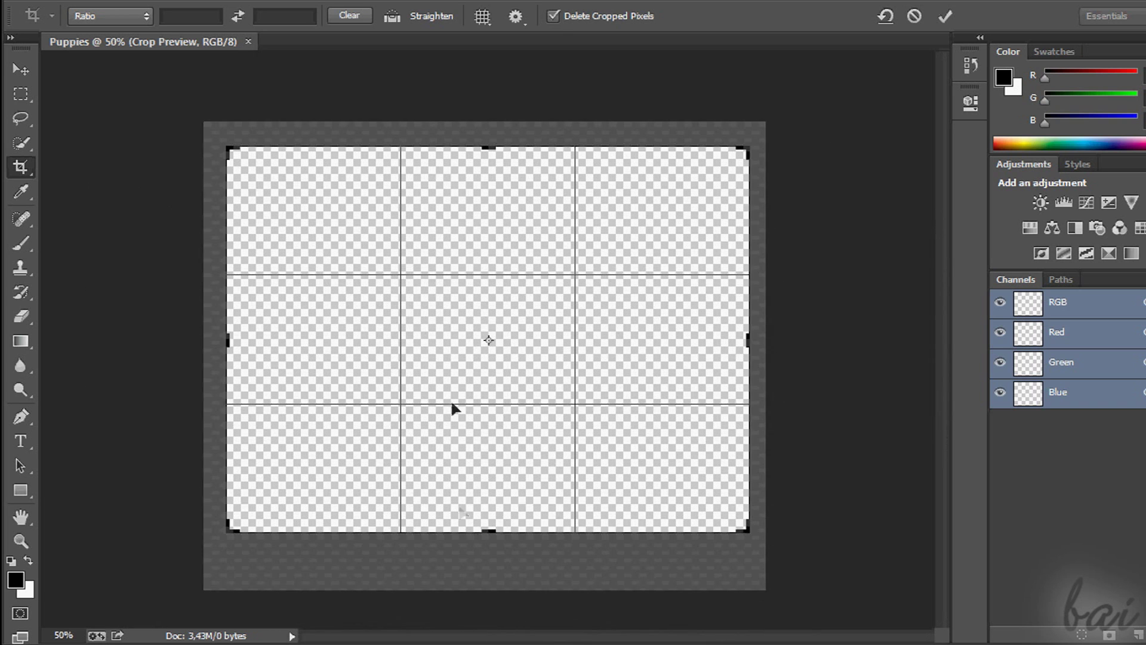
pyautogui.click(943, 17)
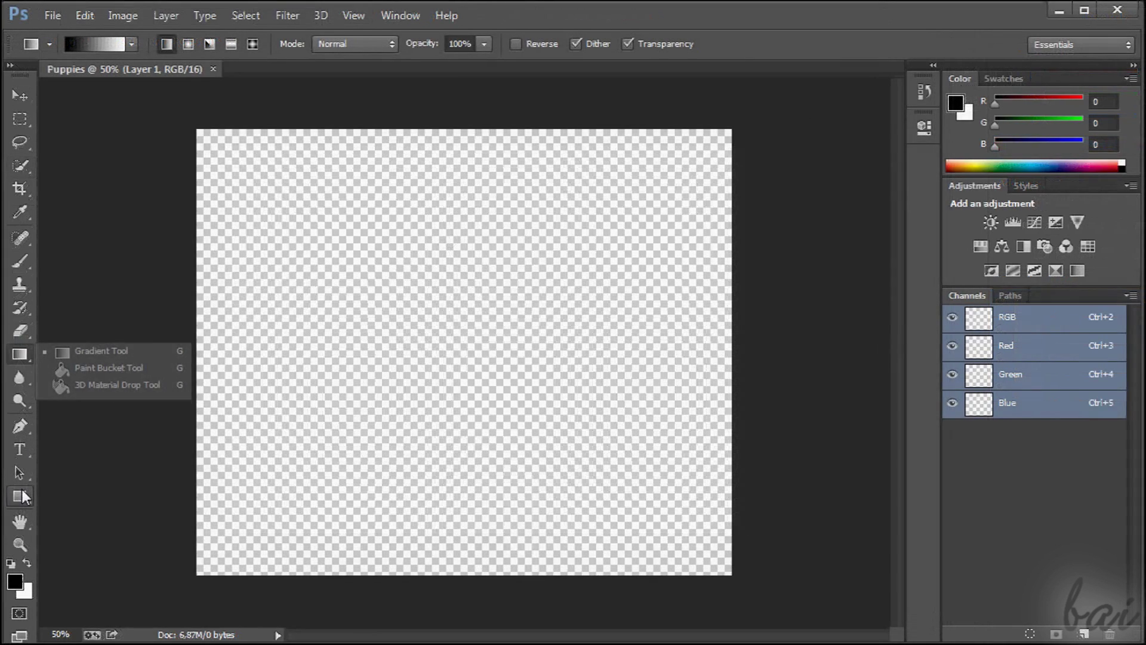
# Step: Draw a black rectangle in the upper left of the Puppies canvas
pyautogui.click(20, 496)
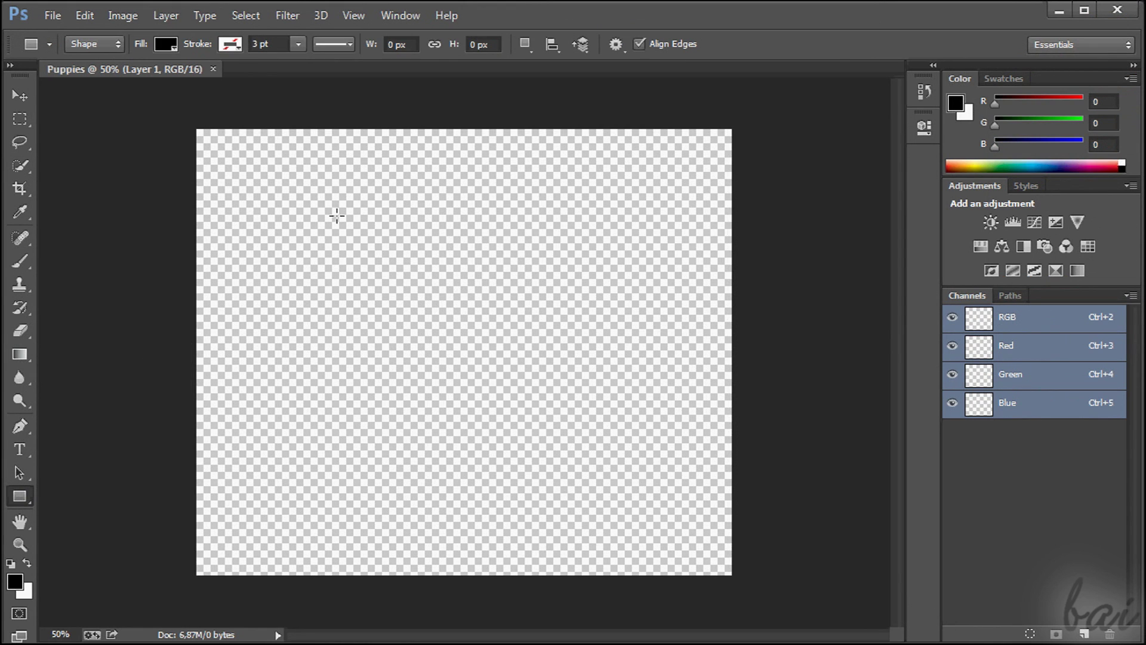
pyautogui.moveTo(320, 201); pyautogui.dragTo(467, 302)
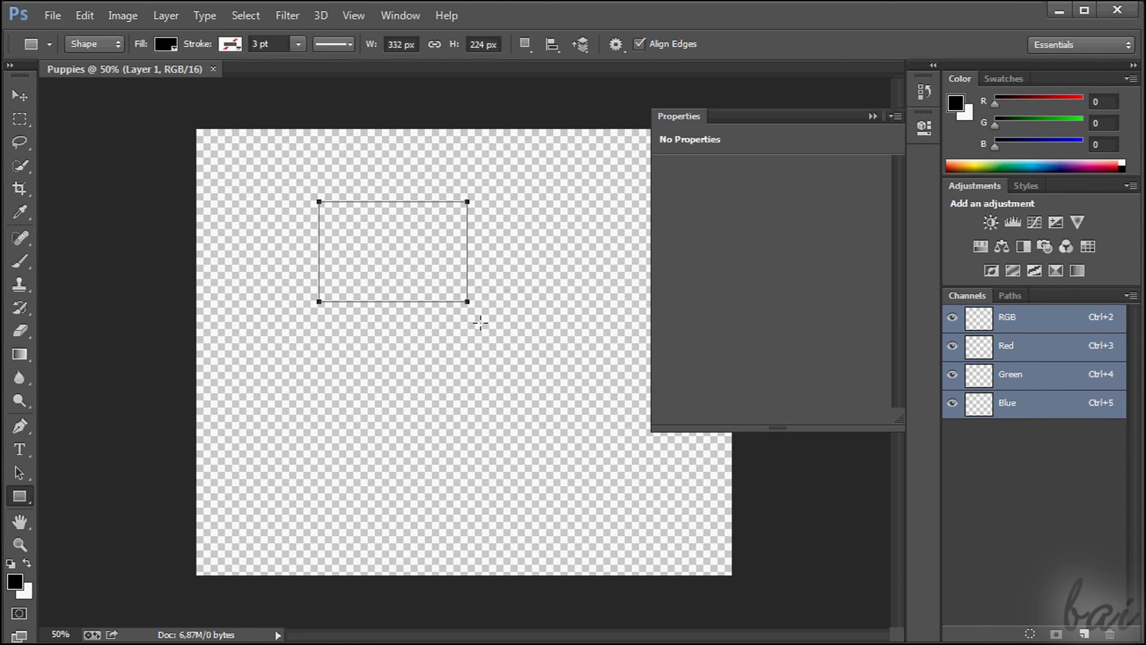
pyautogui.click(874, 117)
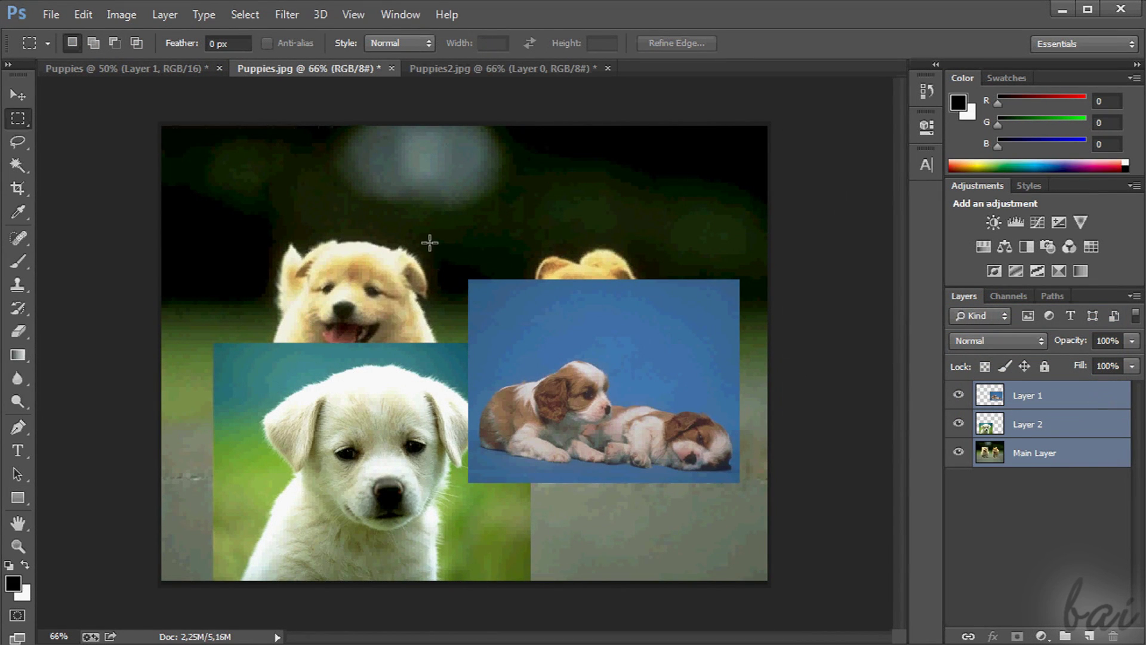
# Step: Make a small rectangular selection on the collage, then open the running puppies photo
pyautogui.moveTo(430, 242); pyautogui.dragTo(512, 253)
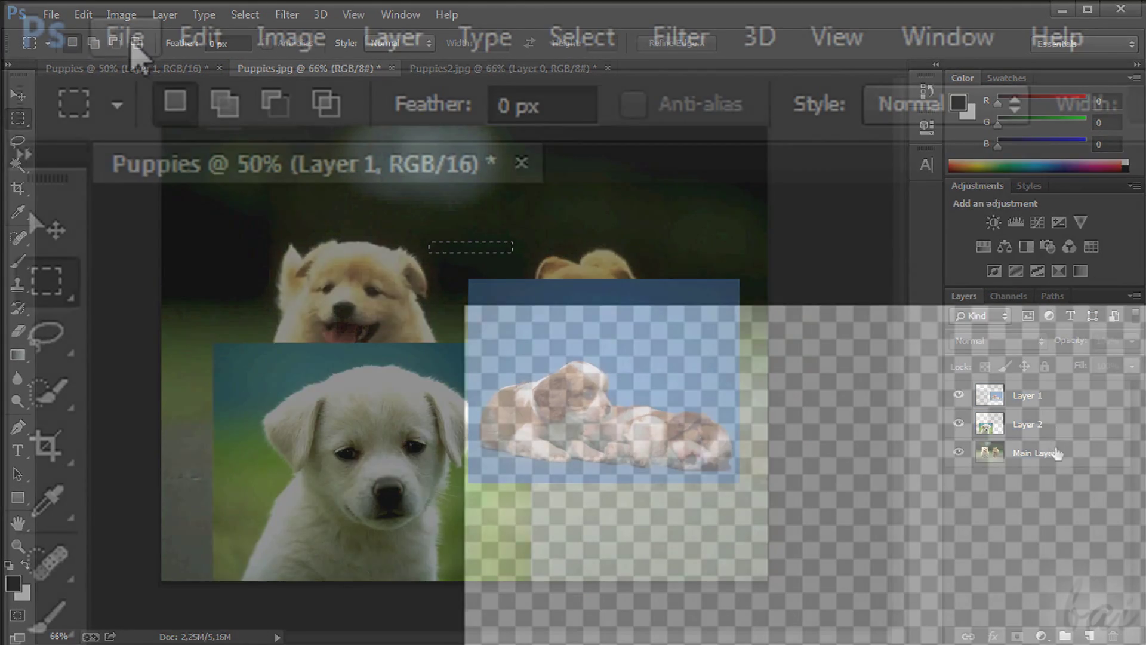
pyautogui.click(127, 37)
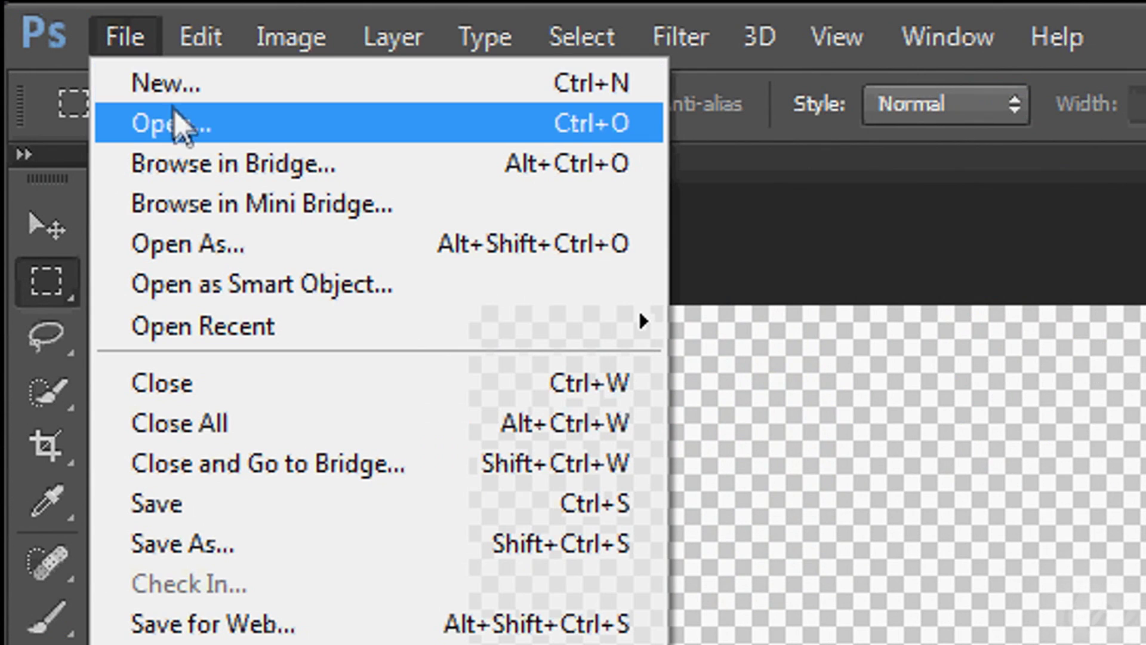
pyautogui.click(378, 125)
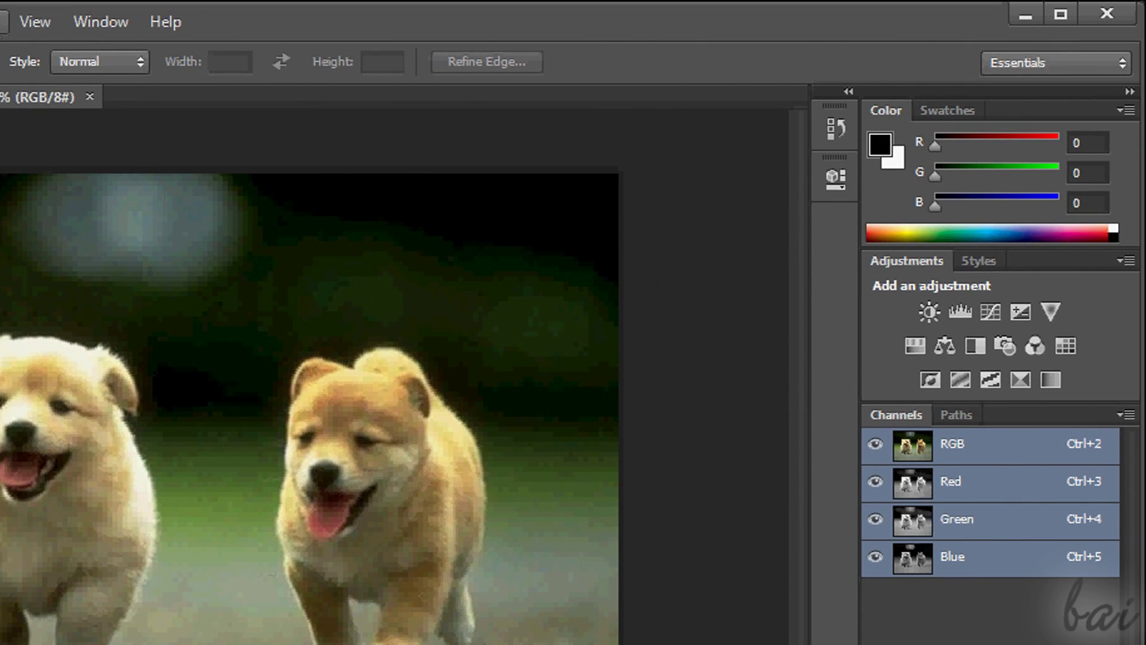
# Step: Show the Layers panel, close the Paragraph panel and collapse the Character panel
pyautogui.click(116, 28)
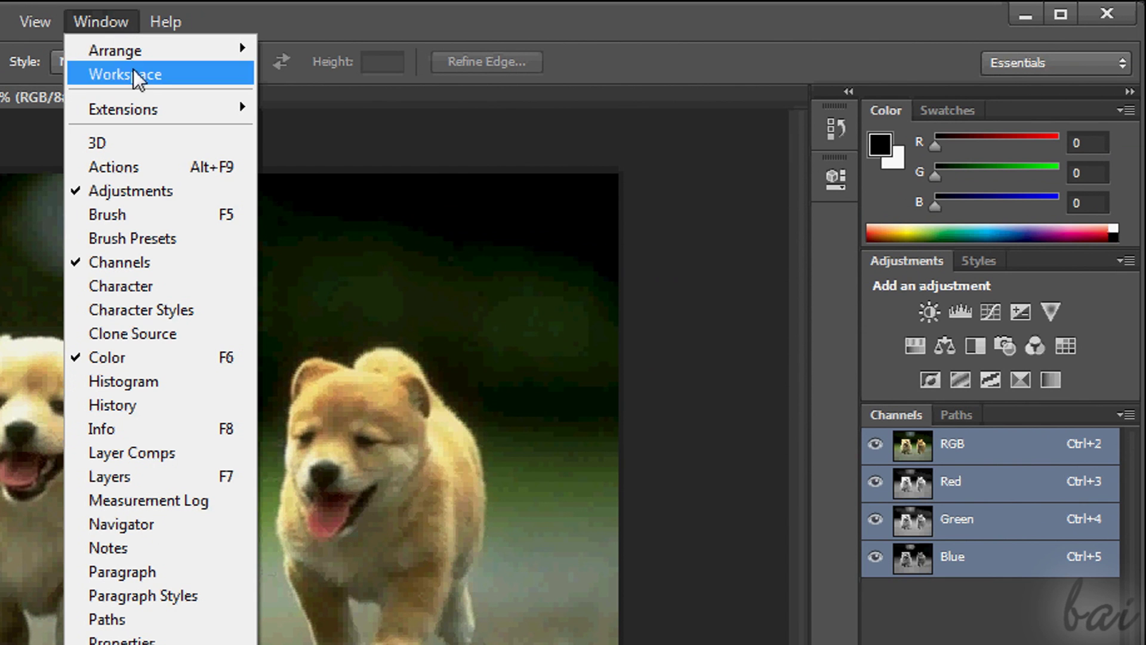
pyautogui.click(148, 475)
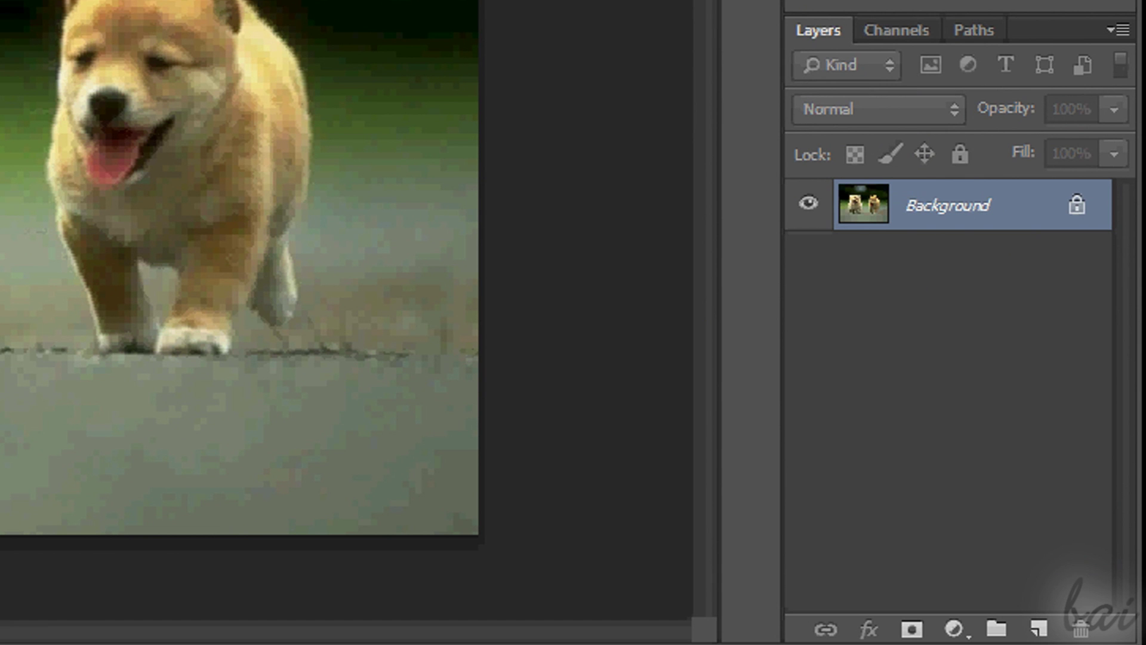
pyautogui.click(109, 20)
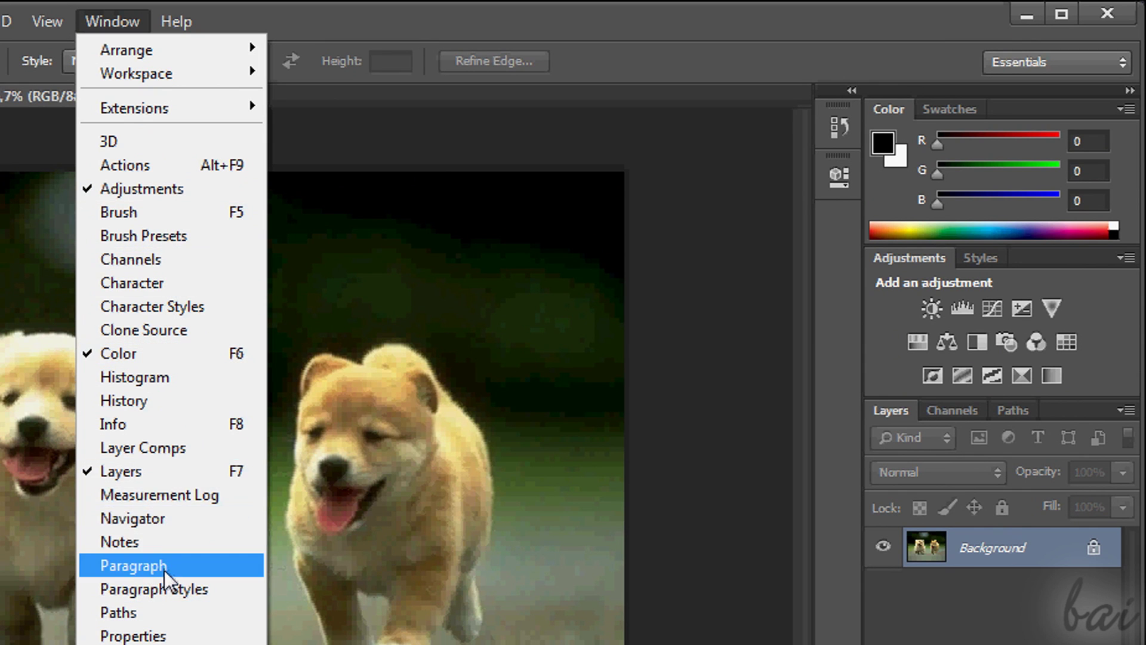
pyautogui.click(134, 565)
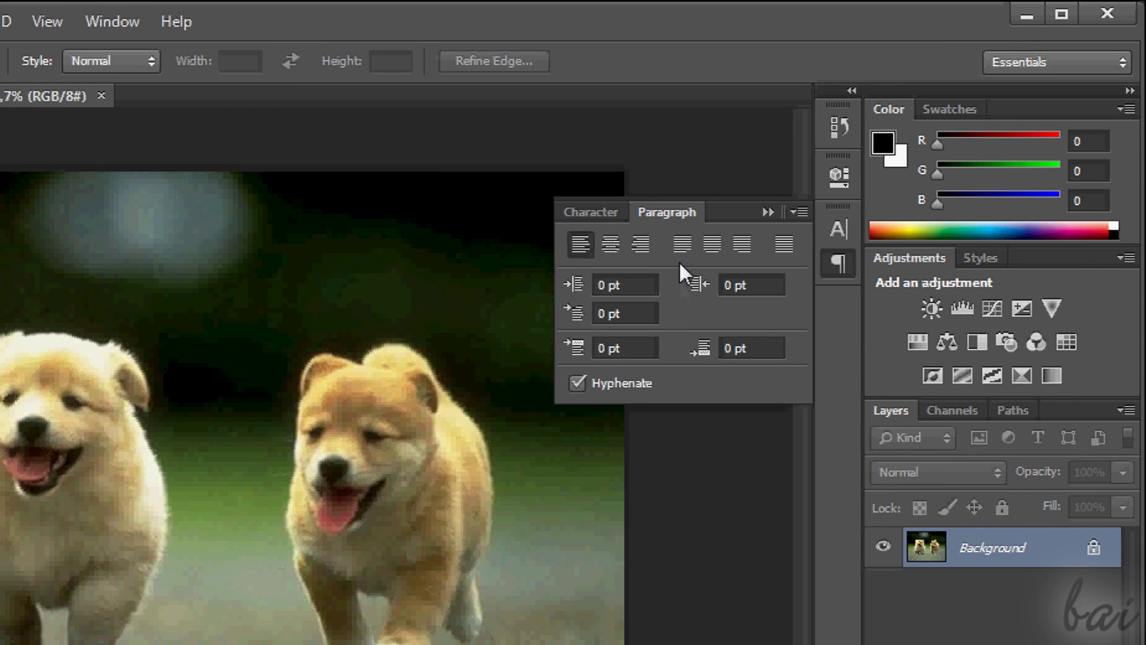
pyautogui.rightClick(675, 214)
pyautogui.click(734, 221)
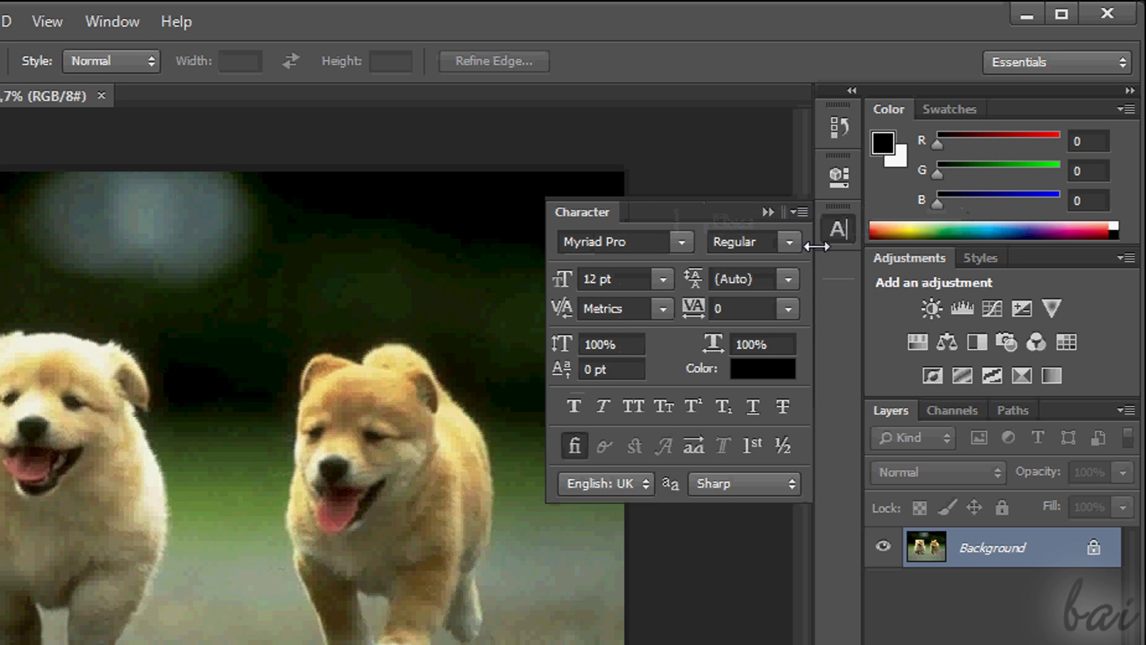
pyautogui.click(765, 213)
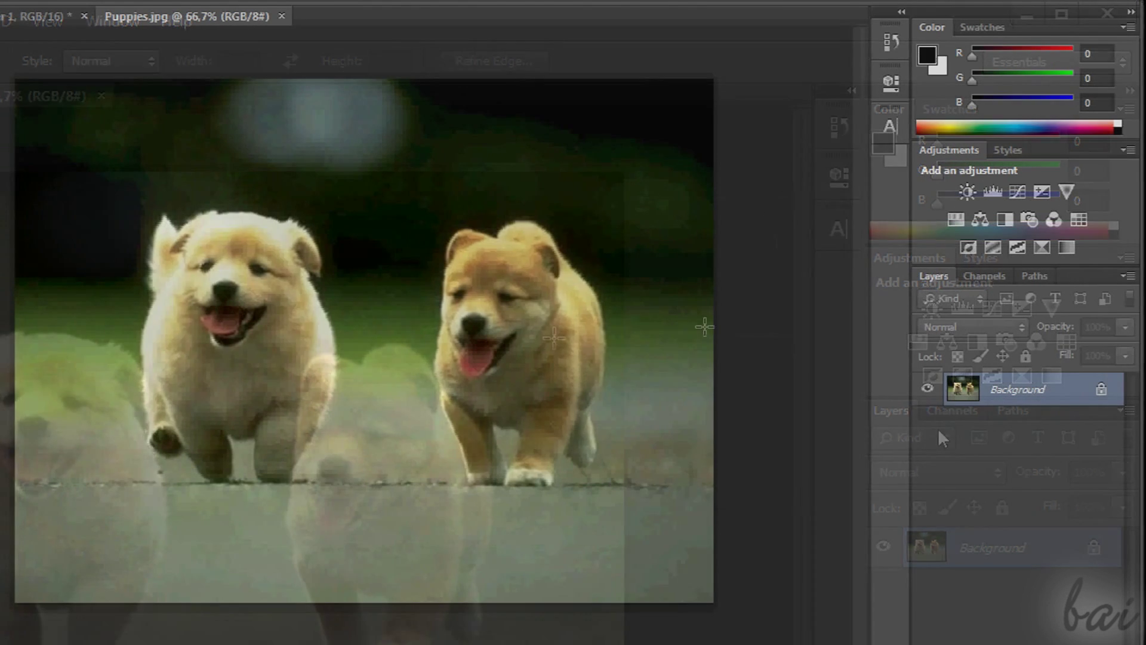
# Step: Convert the locked Background layer of Puppies.jpg into a normal layer named 'Main Layer'
pyautogui.moveTo(1026, 396)
pyautogui.mouseDown()
pyautogui.moveTo(1022, 425)
pyautogui.moveTo(1028, 412)
pyautogui.mouseUp()
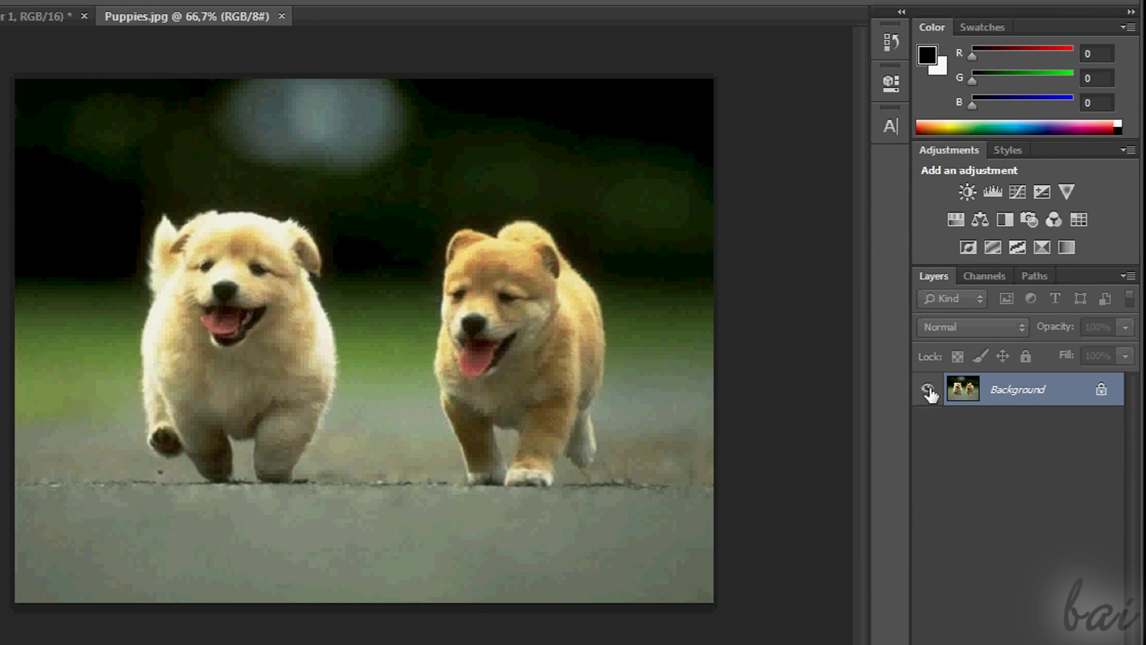
pyautogui.moveTo(1024, 389); pyautogui.dragTo(1020, 410)
pyautogui.rightClick(1021, 397)
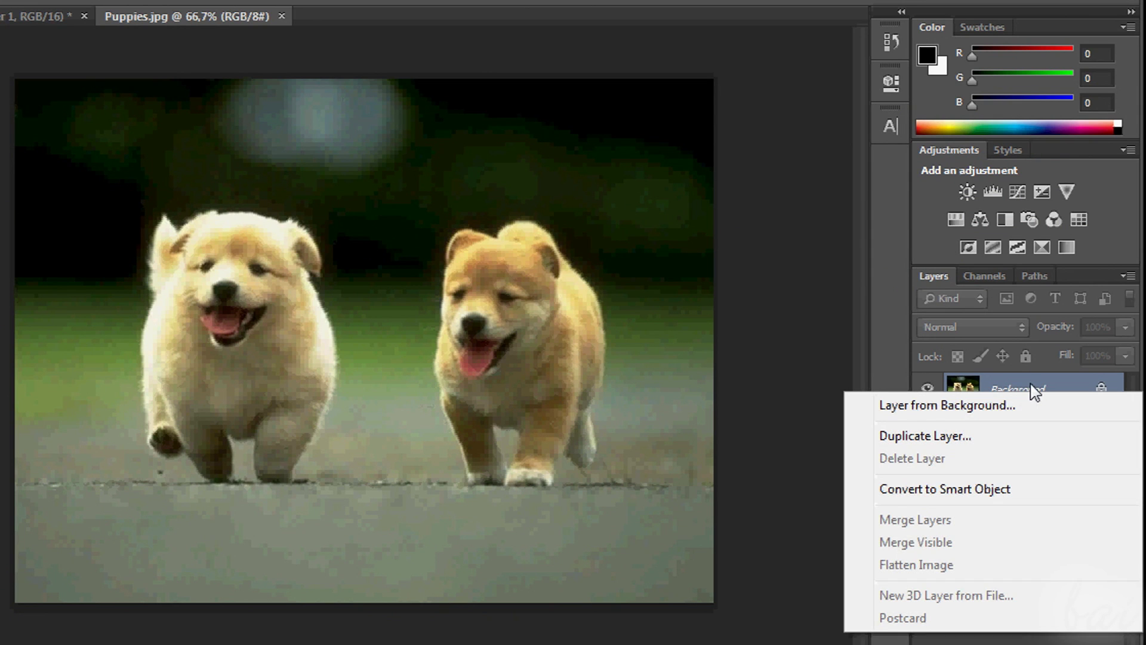
pyautogui.click(1034, 391)
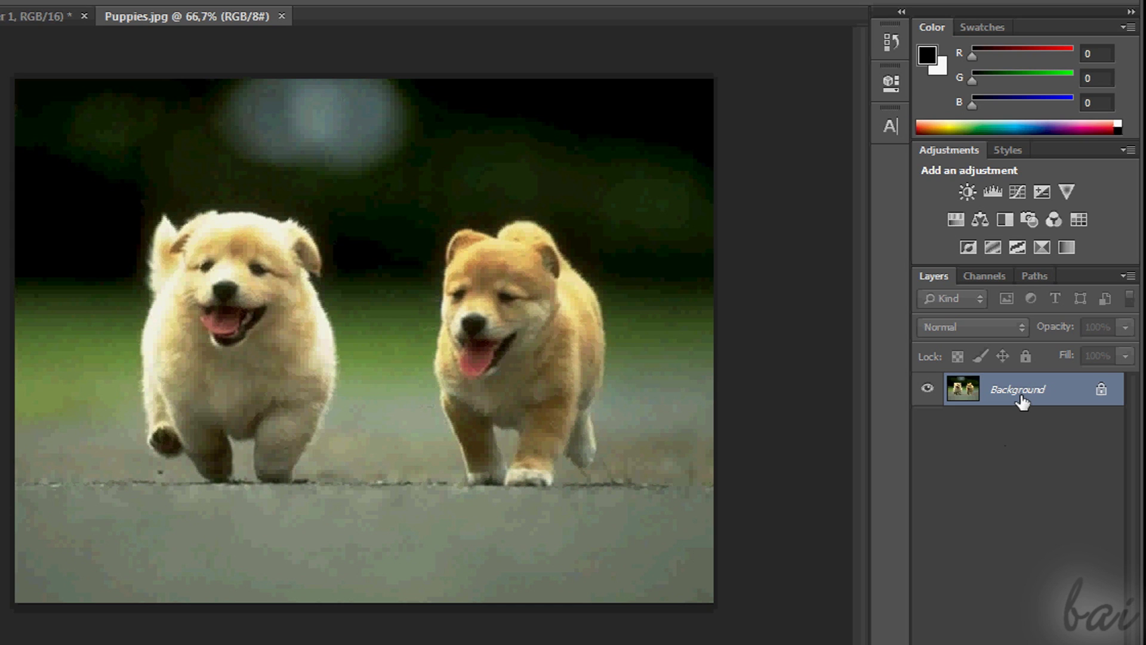
pyautogui.doubleClick(1021, 401)
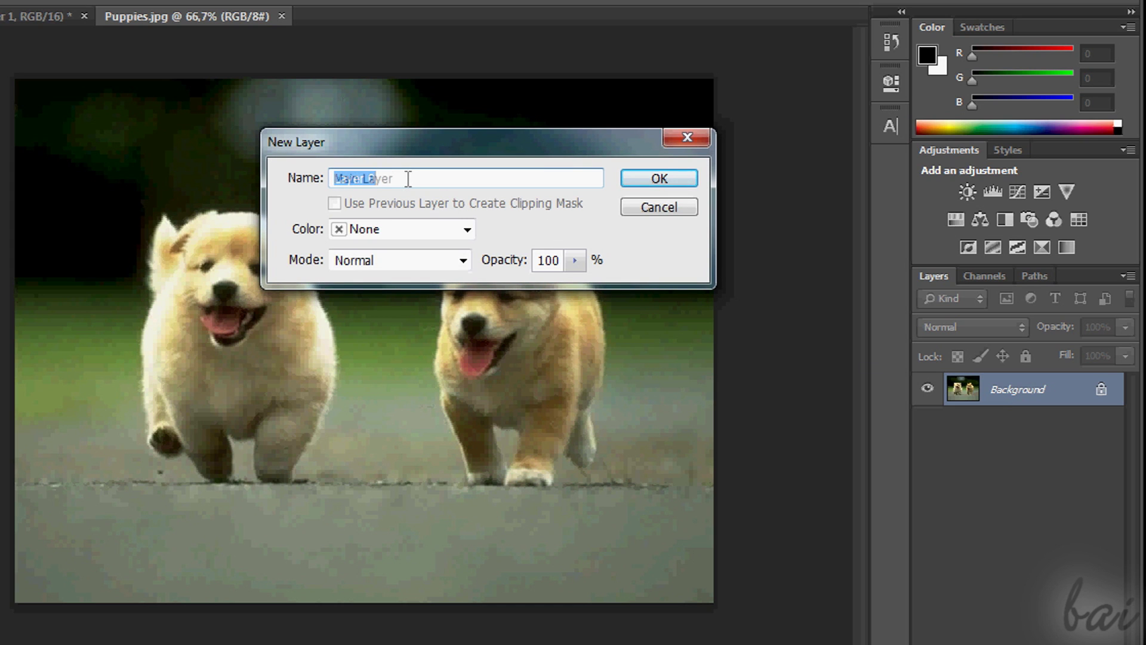
pyautogui.write('Main Layer')
pyautogui.click(659, 178)
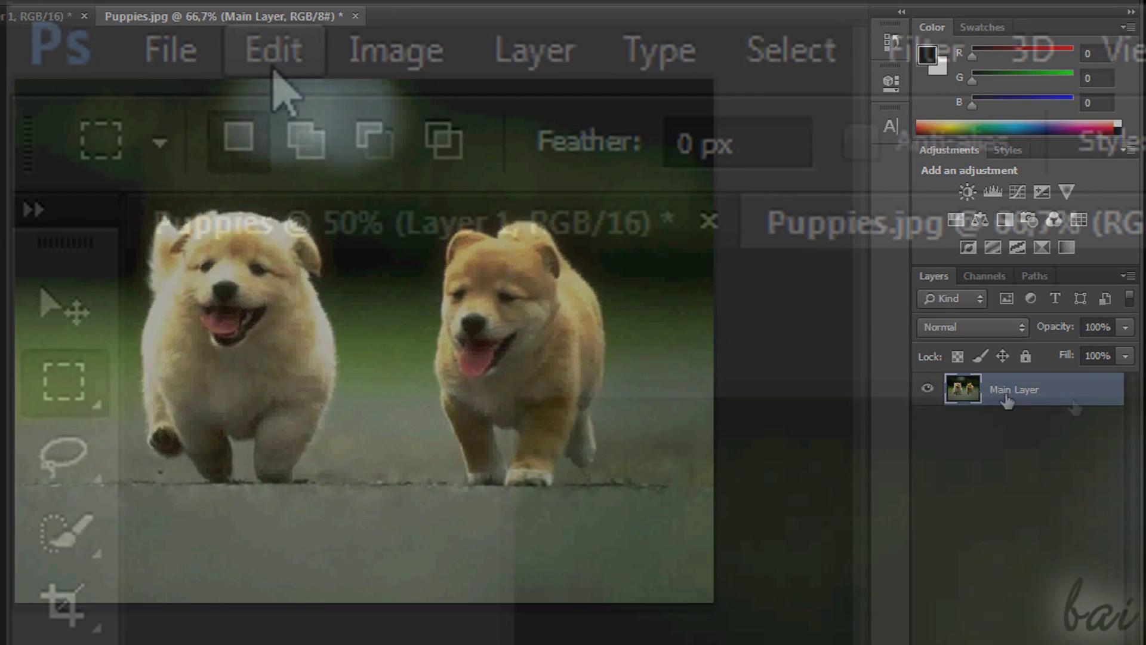
# Step: Choose the Rectangular Marquee Tool from the marquee flyout
pyautogui.click(275, 57)
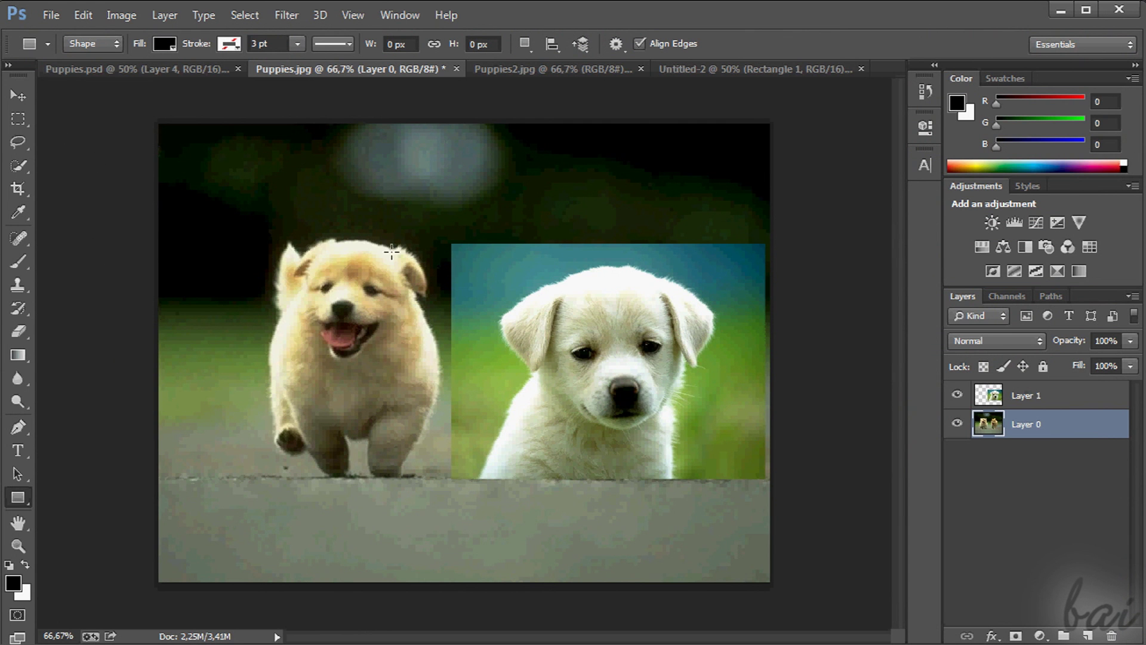
pyautogui.click(18, 119)
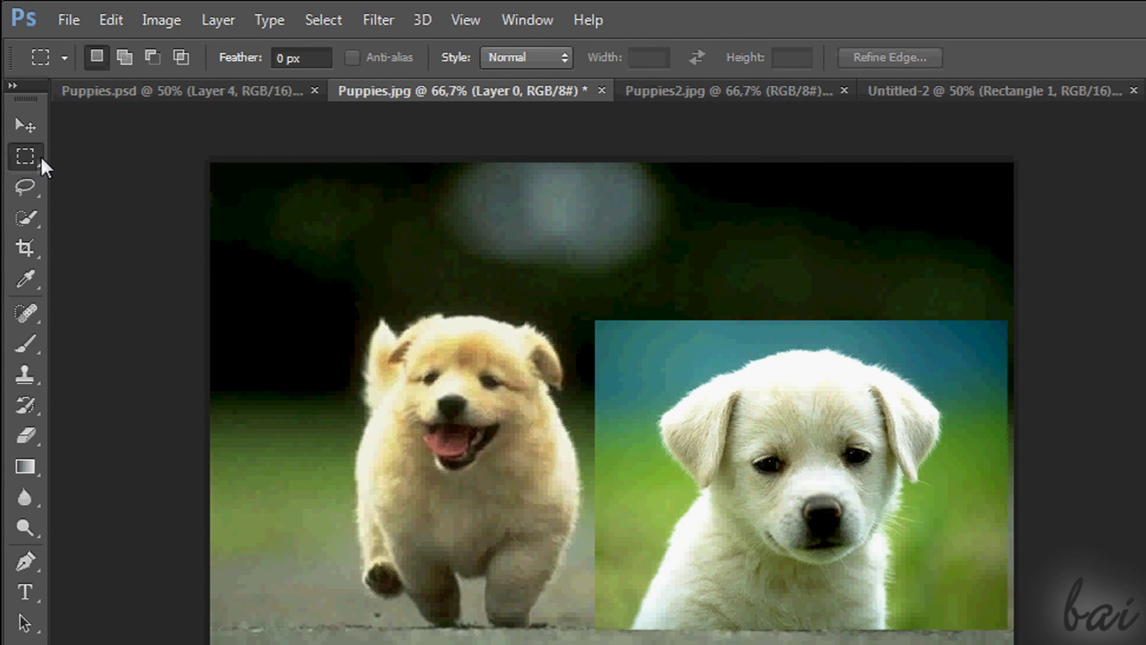
pyautogui.rightClick(30, 156)
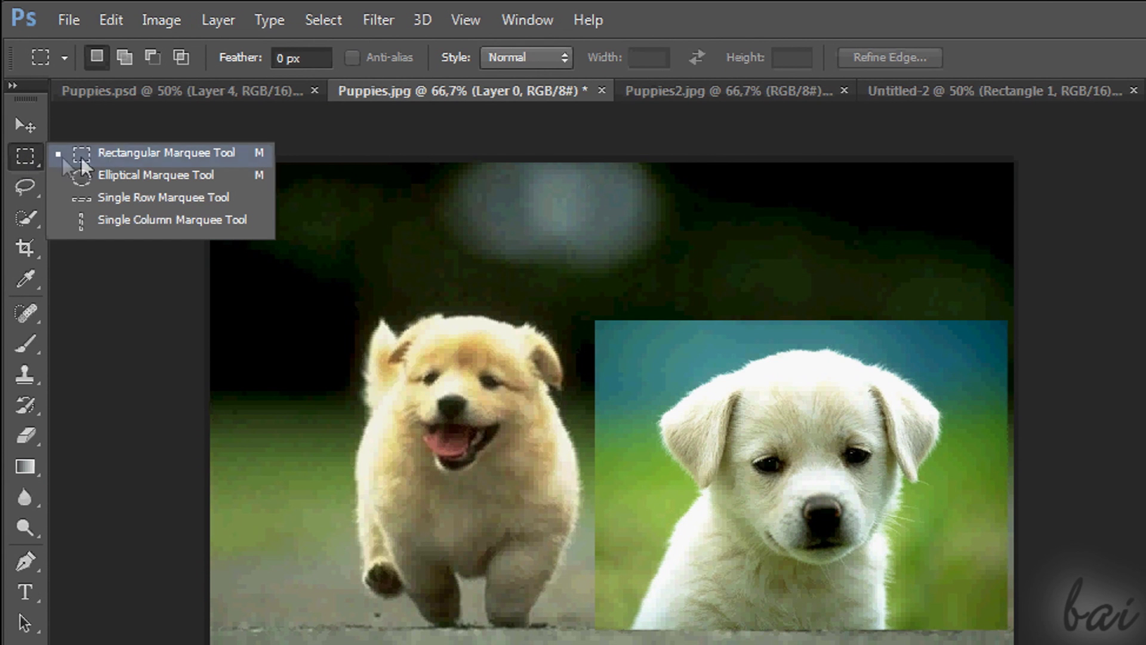
pyautogui.click(153, 155)
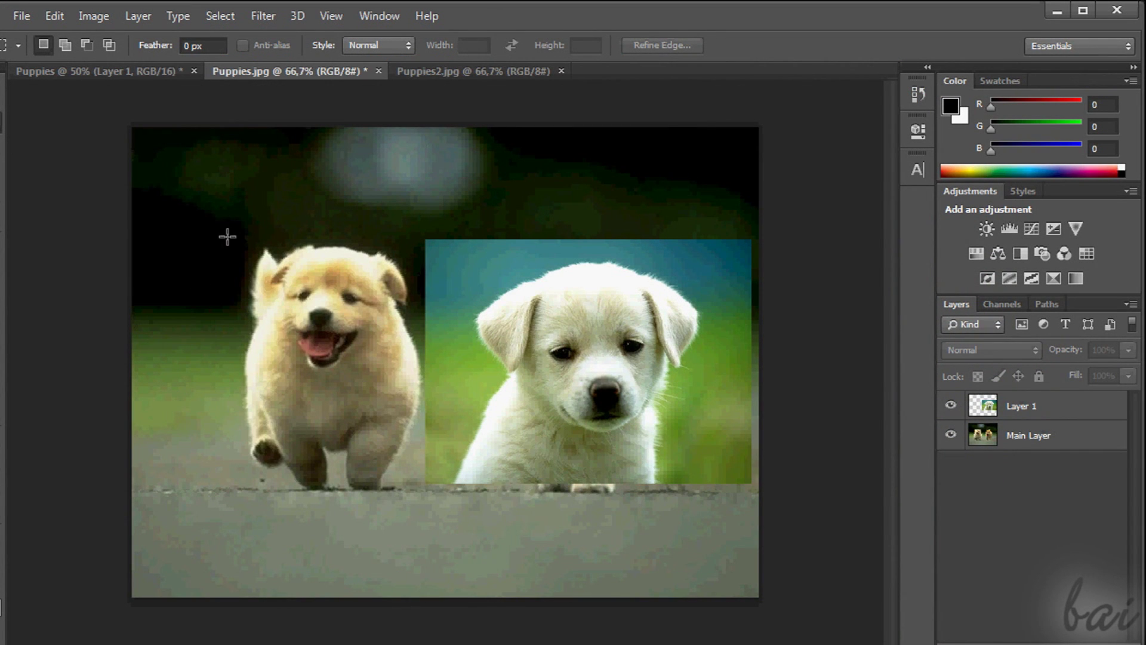
# Step: Select and copy the white puppy image from Puppies2.jpg
pyautogui.moveTo(227, 236); pyautogui.dragTo(411, 416)
pyautogui.click(54, 18)
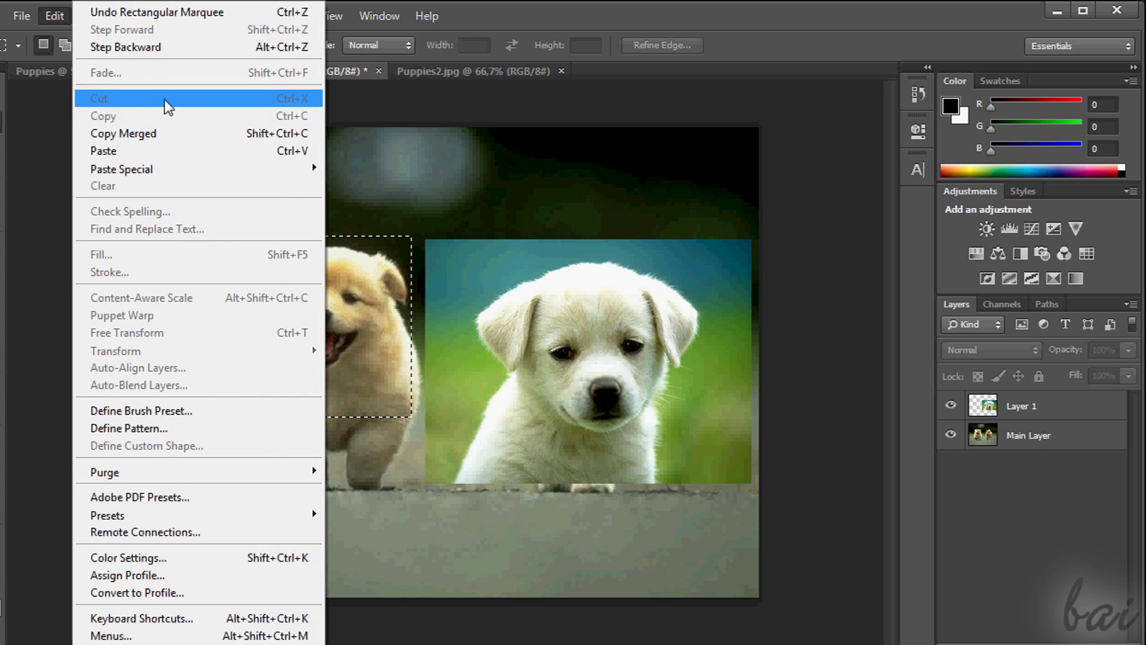
pyautogui.click(390, 172)
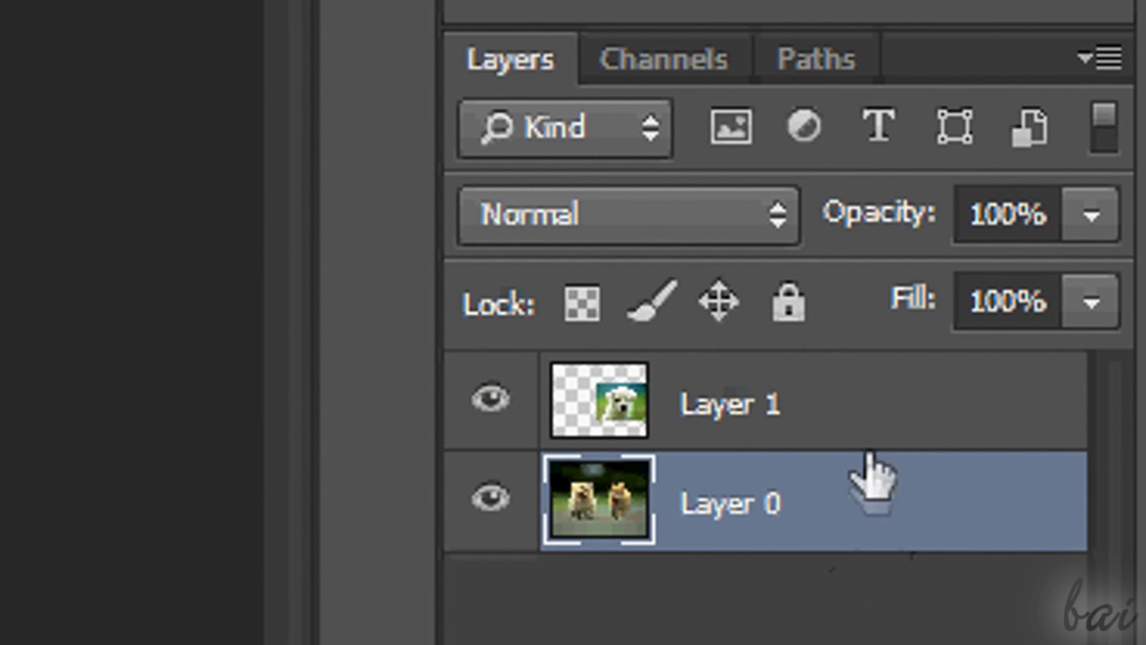
pyautogui.click(869, 417)
pyautogui.click(869, 477)
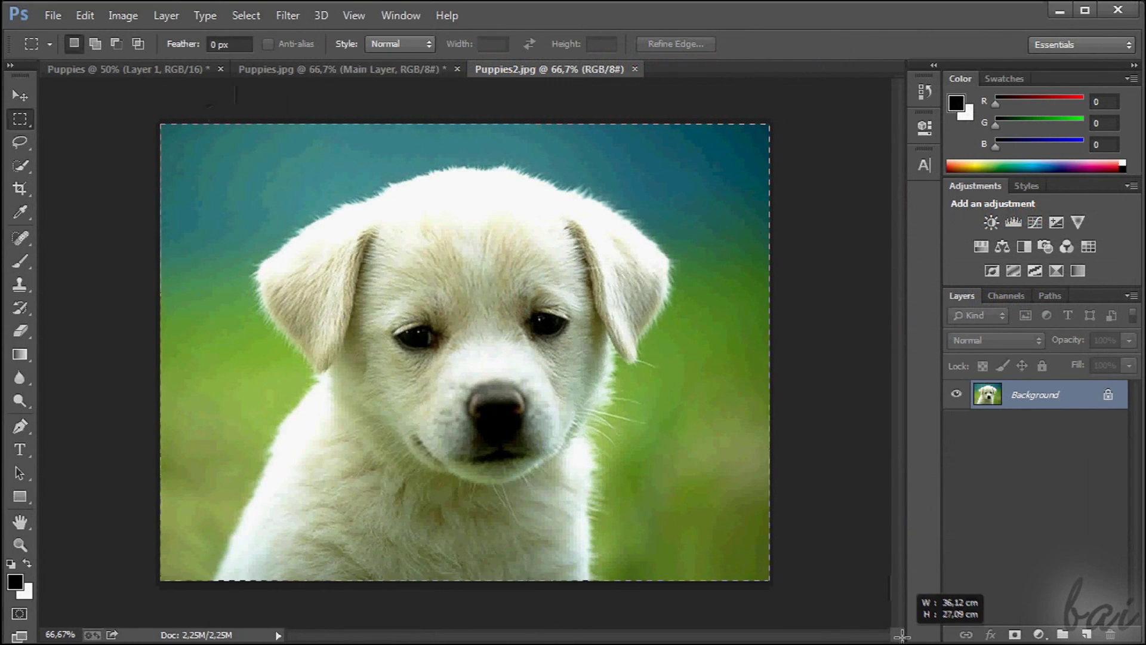
pyautogui.click(85, 15)
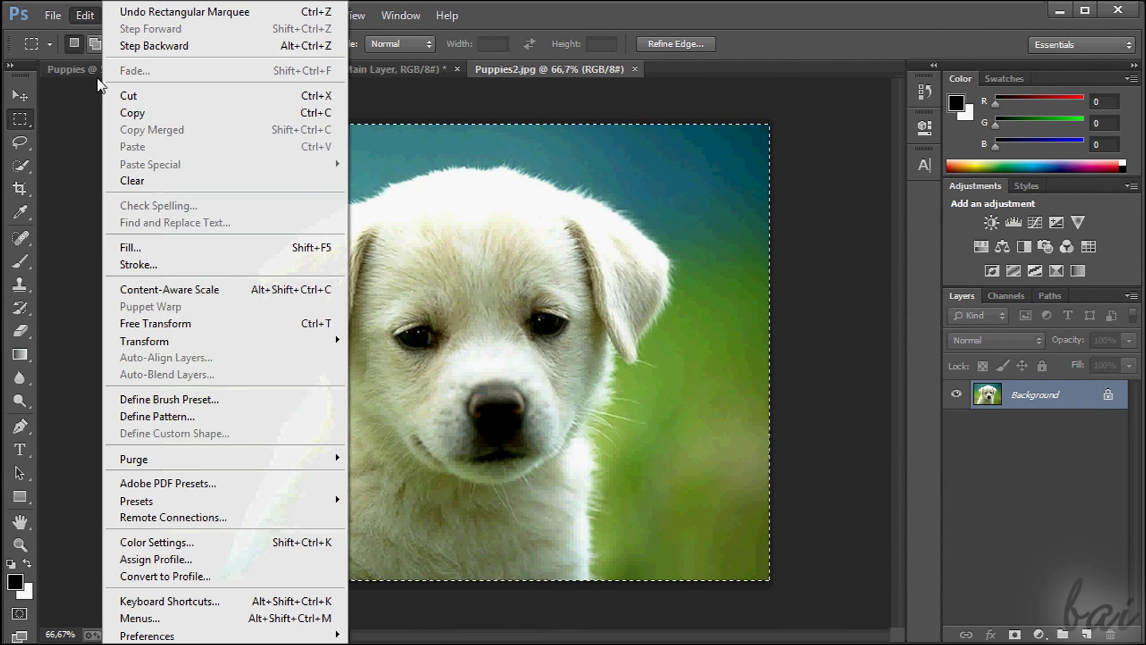
pyautogui.click(122, 113)
# Step: Paste the white puppy into Puppies.jpg as Layer 1 and move it to the lower right
pyautogui.click(310, 69)
pyautogui.click(84, 15)
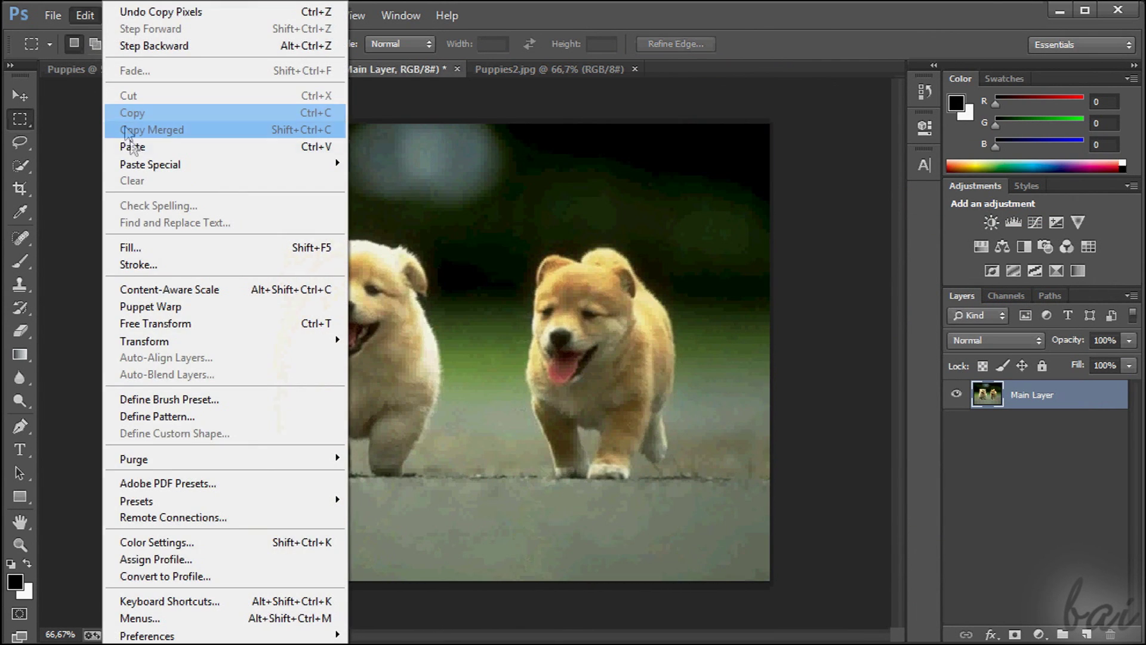
pyautogui.click(132, 146)
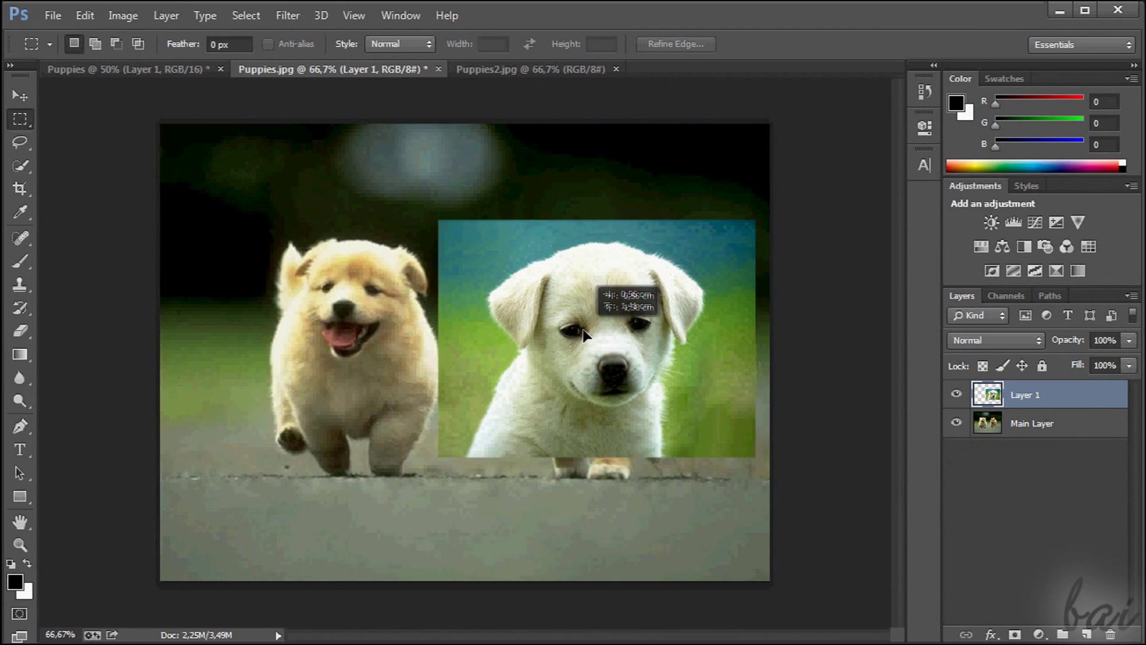
pyautogui.moveTo(586, 333); pyautogui.dragTo(590, 346)
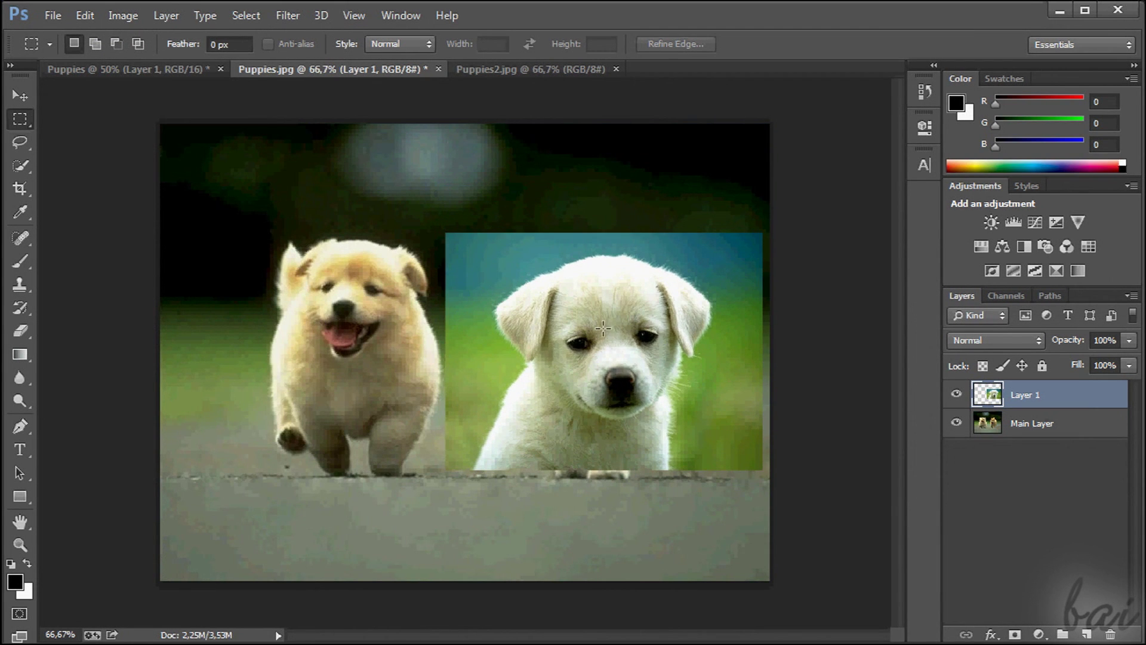
pyautogui.click(1056, 435)
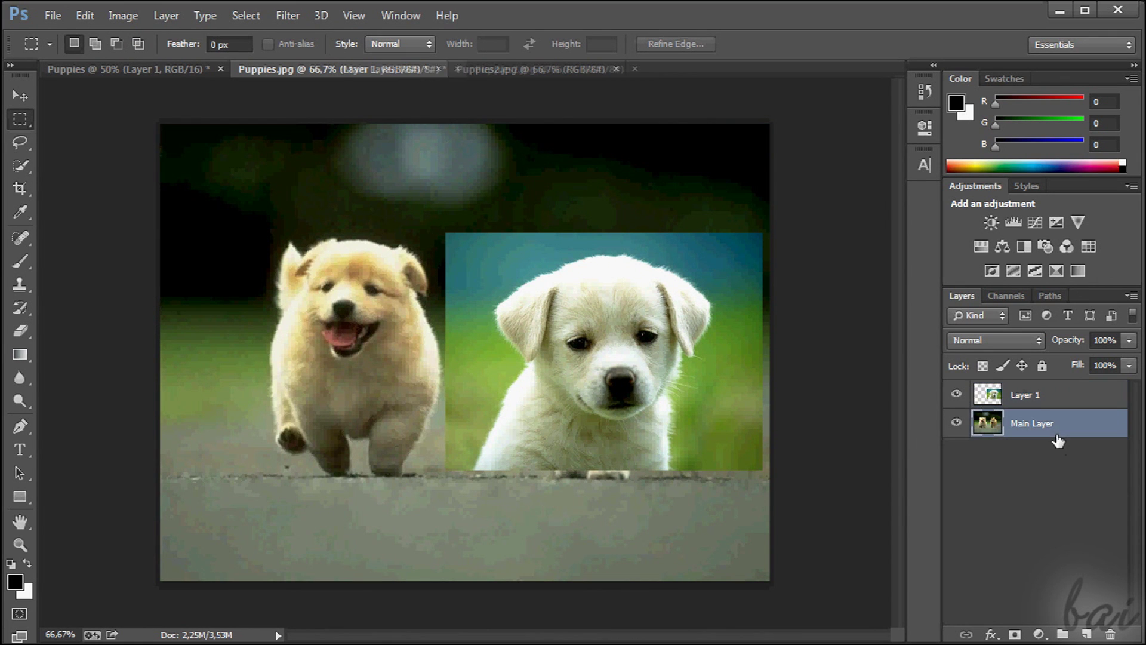
# Step: Delete the white puppy's Layer 1 from Puppies.jpg, confirming the deletion
pyautogui.click(1041, 398)
pyautogui.click(1044, 432)
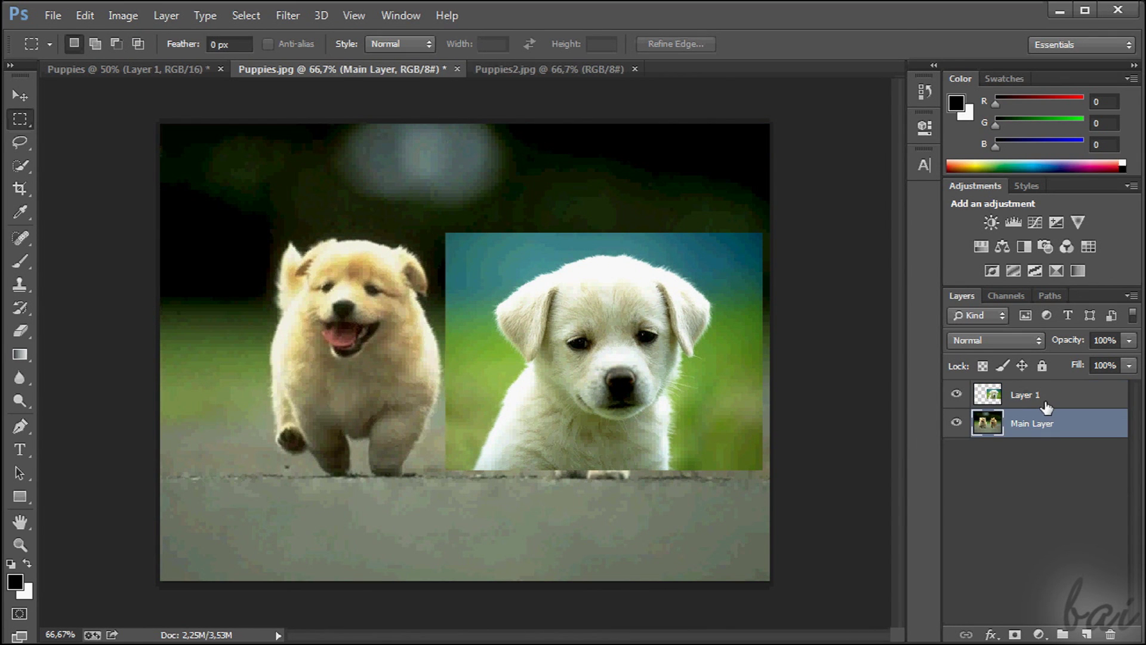
pyautogui.click(1046, 405)
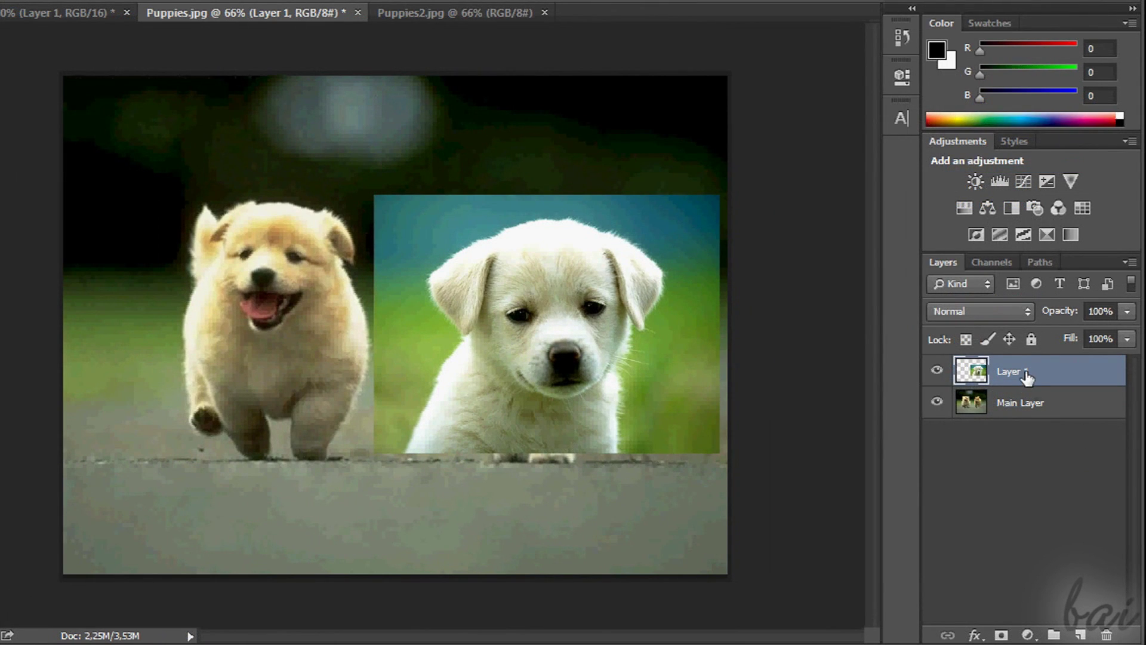
pyautogui.rightClick(1026, 376)
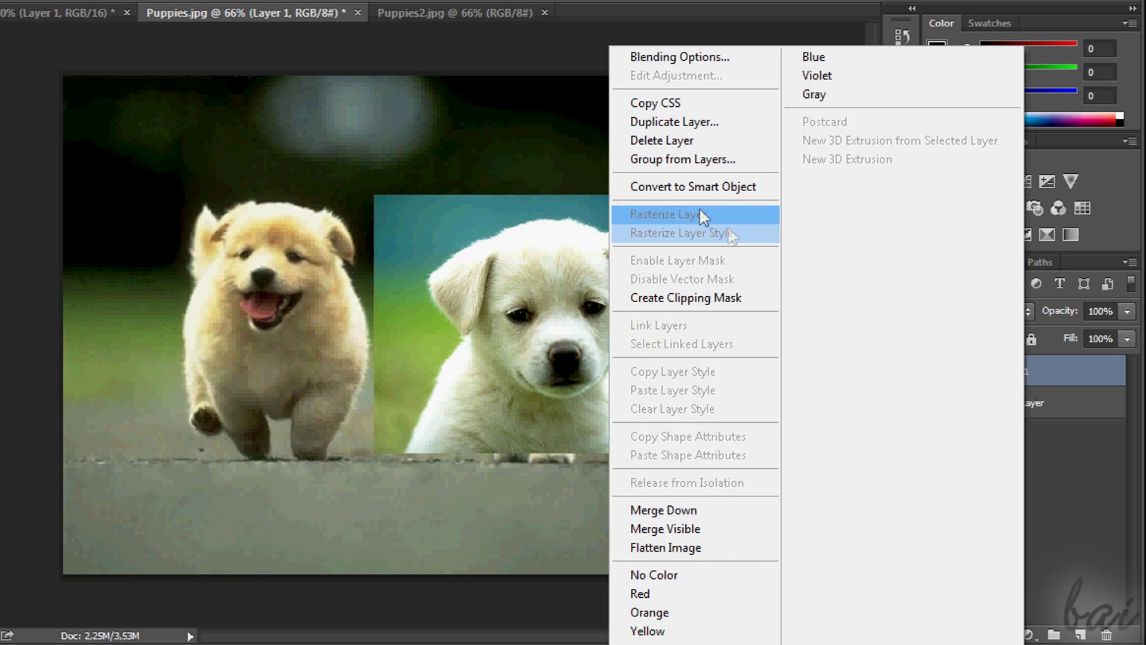
pyautogui.click(685, 144)
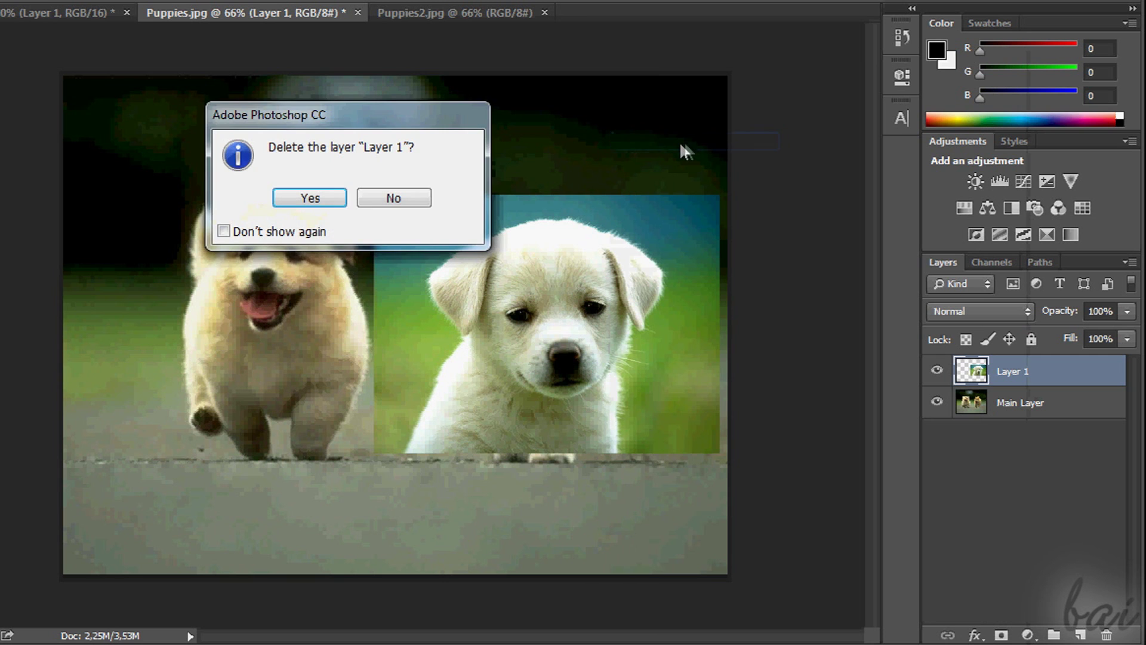
pyautogui.click(309, 199)
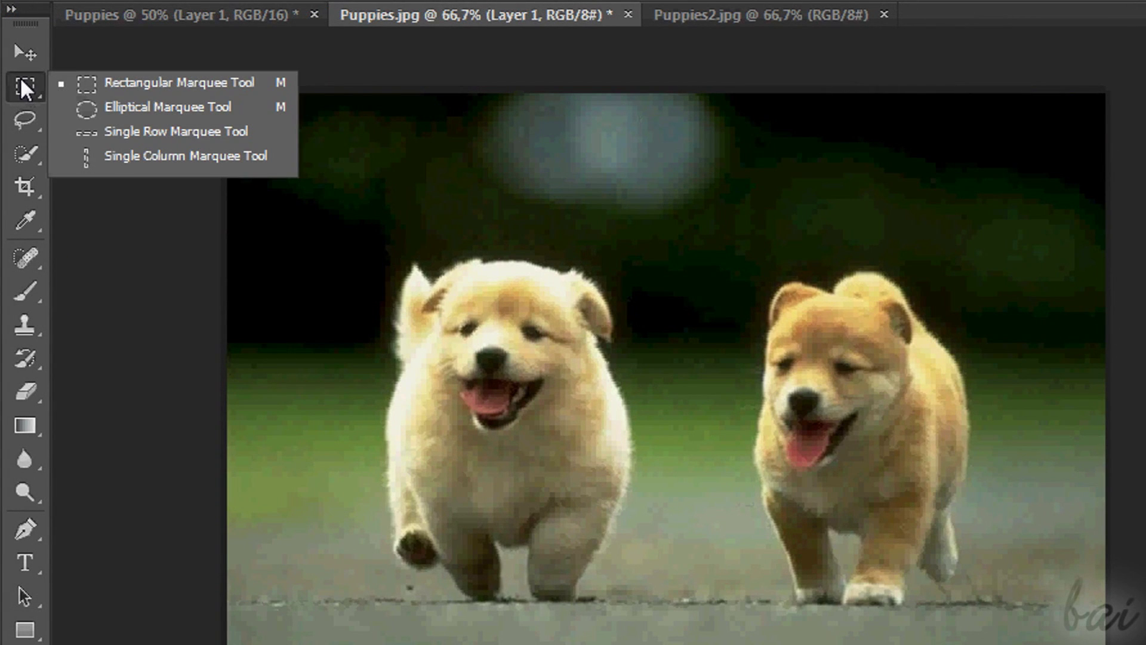
pyautogui.rightClick(22, 82)
# Step: Select a rectangle over the left puppy's head, then an ellipse over the right puppy
pyautogui.click(179, 83)
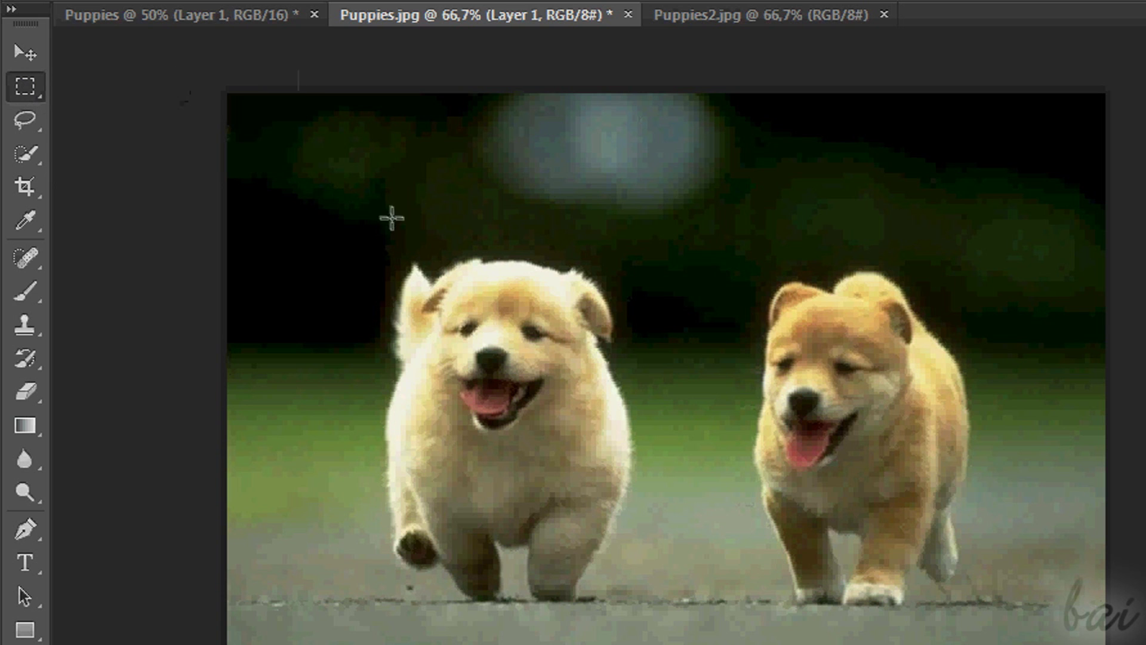
pyautogui.moveTo(384, 250); pyautogui.dragTo(634, 442)
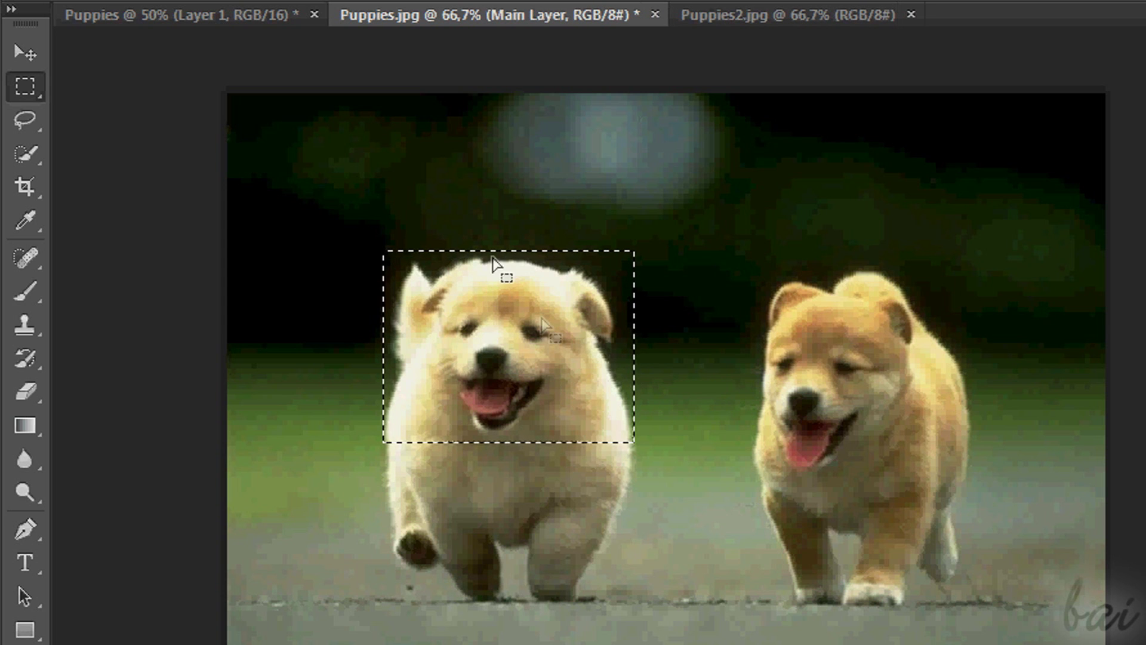
pyautogui.click(21, 83)
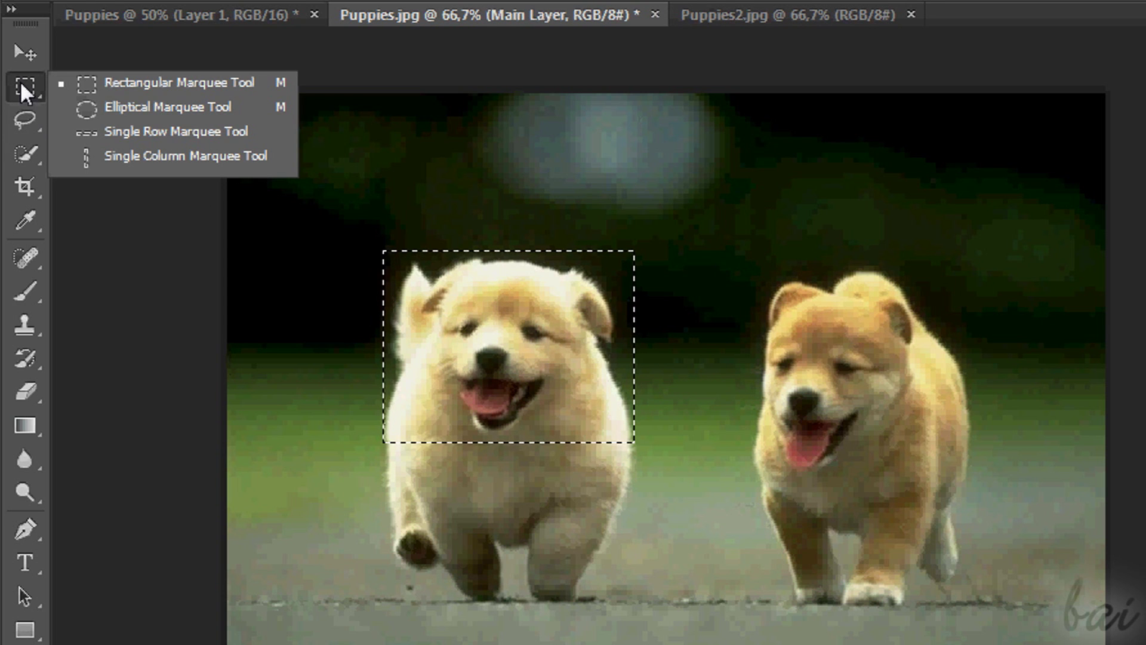
pyautogui.click(19, 87)
pyautogui.click(105, 107)
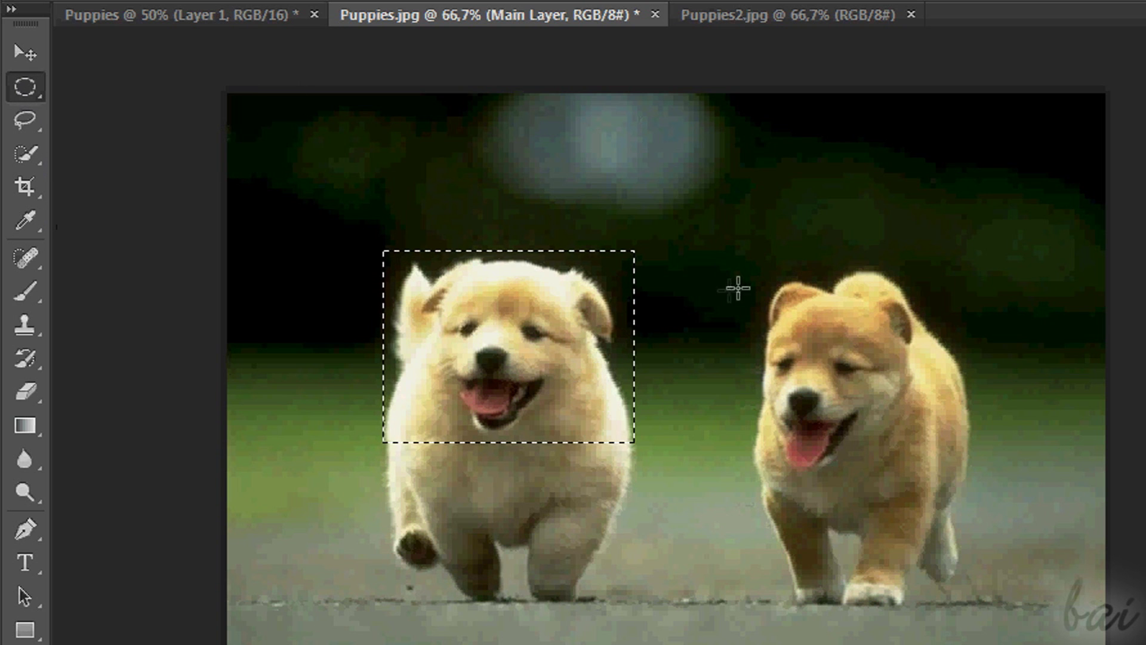
pyautogui.moveTo(728, 277); pyautogui.dragTo(994, 499)
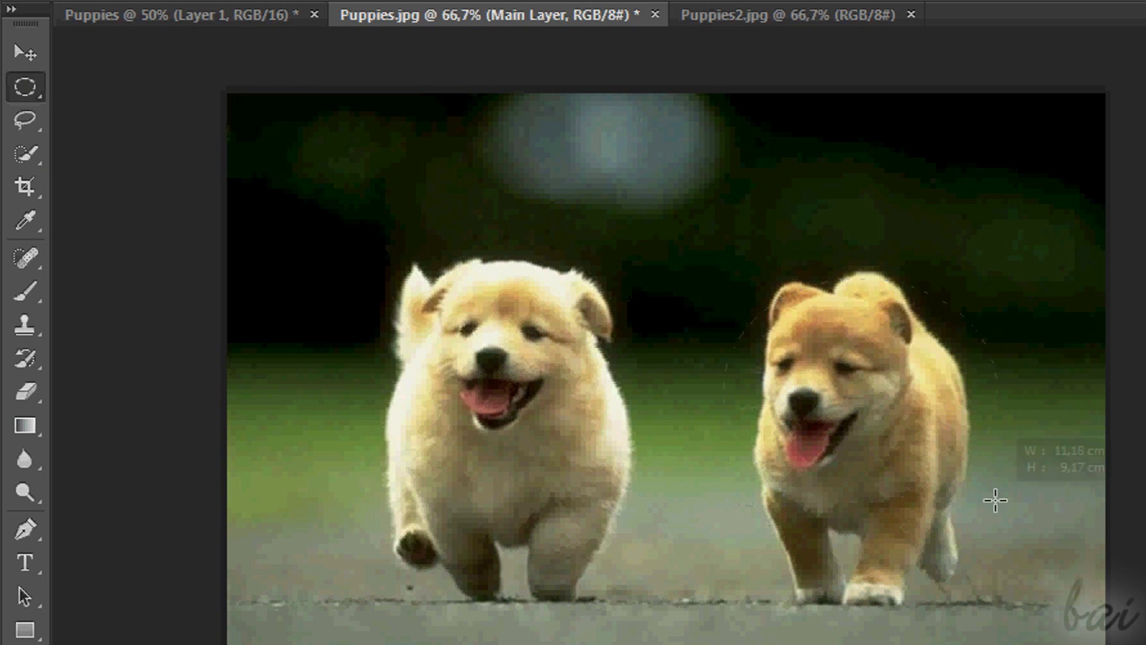
# Step: Make a one-pixel Single Row Marquee selection above the puppies' heads
pyautogui.click(24, 87)
pyautogui.click(106, 133)
pyautogui.moveTo(263, 159)
pyautogui.mouseDown()
pyautogui.moveTo(401, 187)
pyautogui.moveTo(545, 159)
pyautogui.moveTo(594, 335)
pyautogui.moveTo(619, 609)
pyautogui.moveTo(675, 210)
pyautogui.moveTo(681, 251)
pyautogui.mouseUp()
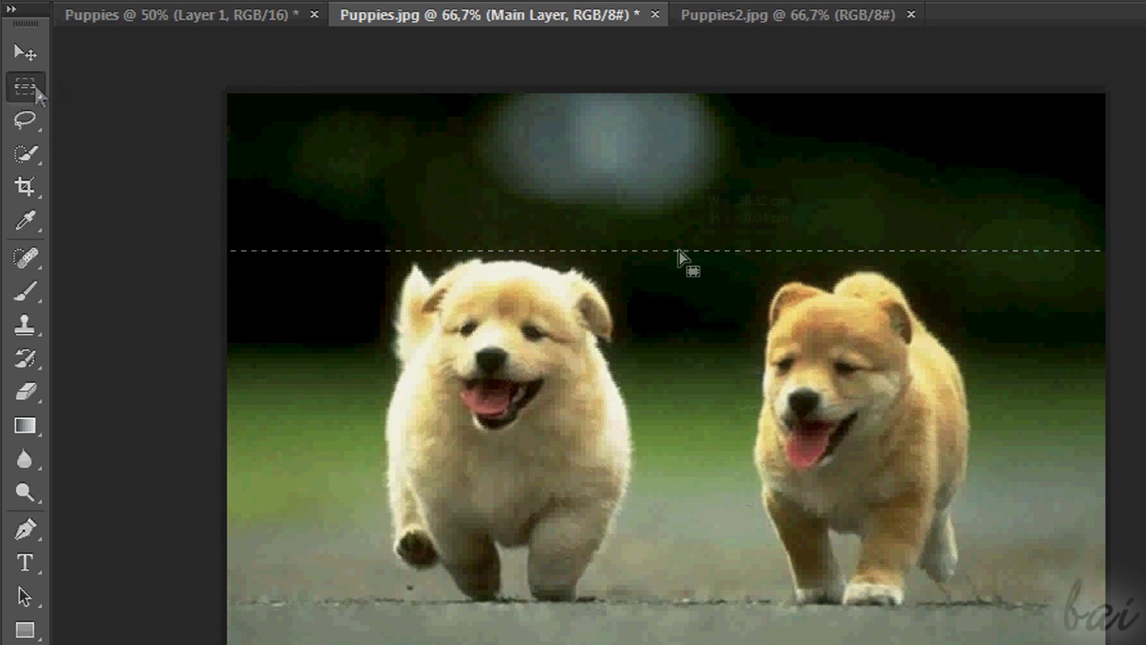
pyautogui.click(22, 121)
# Step: Draw freehand Lasso outlines on the image, then around the white puppy's head
pyautogui.click(115, 116)
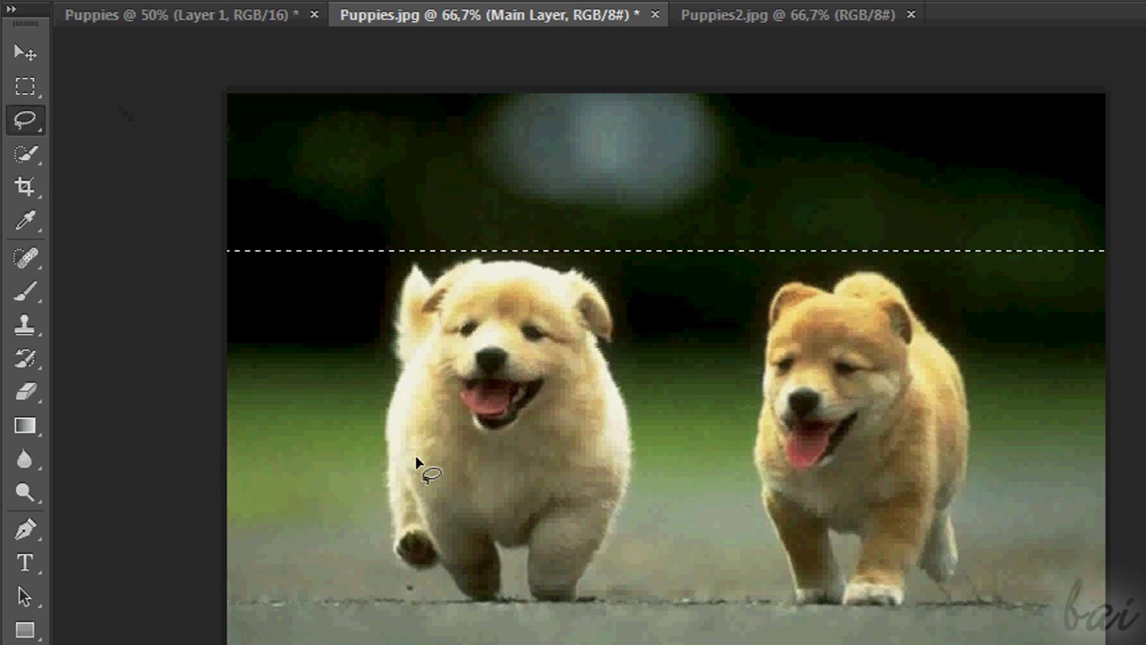
pyautogui.moveTo(797, 185)
pyautogui.mouseDown()
pyautogui.moveTo(721, 213)
pyautogui.moveTo(660, 196)
pyautogui.moveTo(618, 201)
pyautogui.moveTo(624, 228)
pyautogui.moveTo(603, 259)
pyautogui.moveTo(657, 289)
pyautogui.moveTo(728, 272)
pyautogui.moveTo(801, 196)
pyautogui.mouseUp()
pyautogui.moveTo(800, 196); pyautogui.dragTo(804, 192)
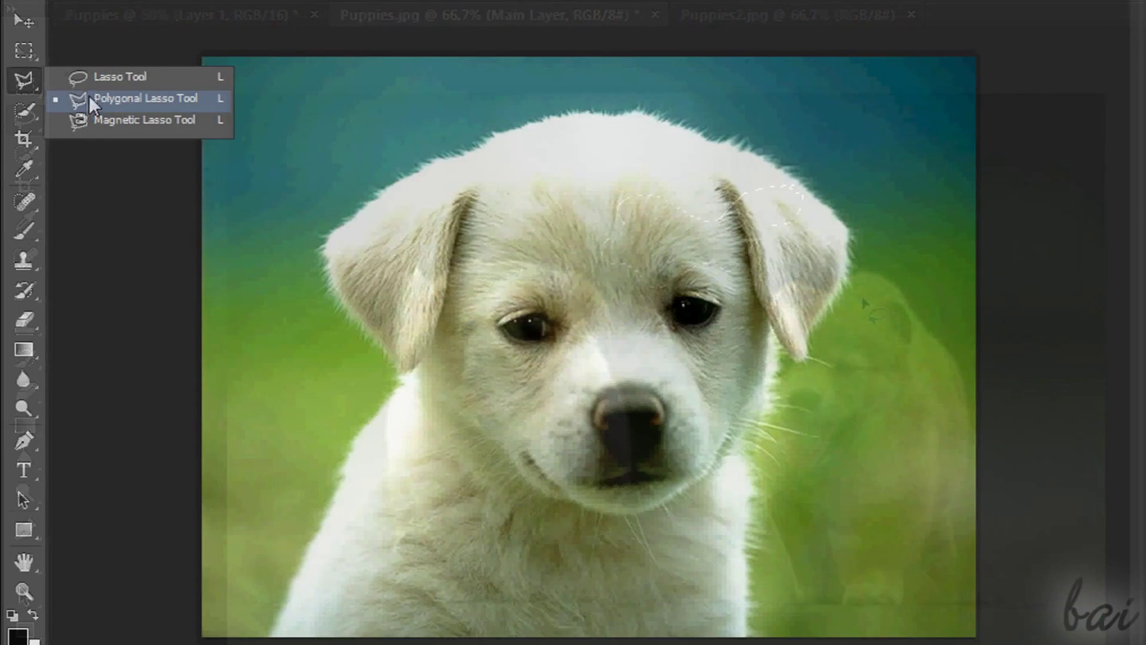
pyautogui.click(88, 95)
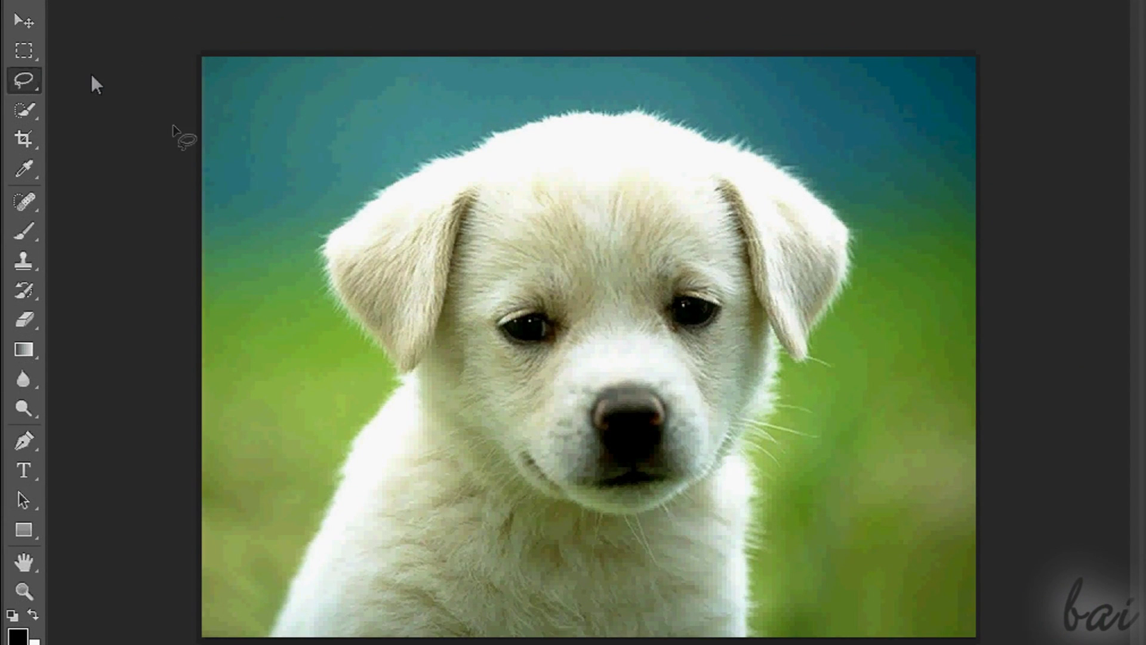
pyautogui.click(439, 161)
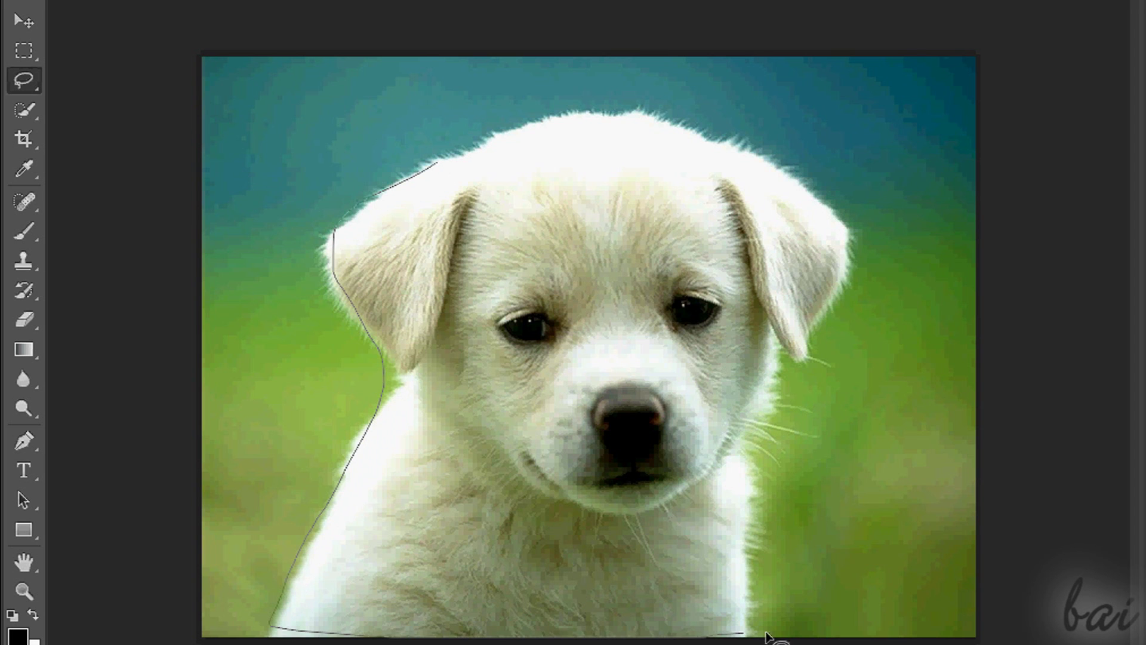
pyautogui.moveTo(858, 262)
pyautogui.mouseDown()
pyautogui.moveTo(696, 149)
pyautogui.moveTo(528, 124)
pyautogui.mouseUp()
pyautogui.moveTo(430, 170); pyautogui.dragTo(438, 163)
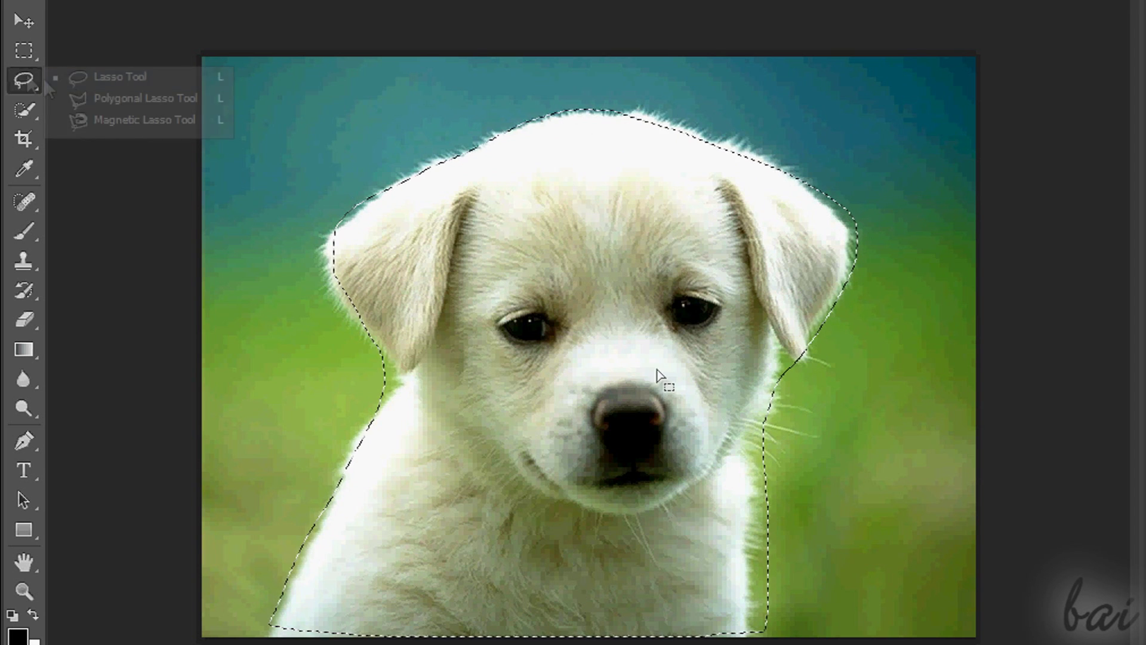
# Step: Outline the white puppy with Polygonal Lasso corners around its sides, head and right ear
pyautogui.click(88, 95)
pyautogui.click(270, 637)
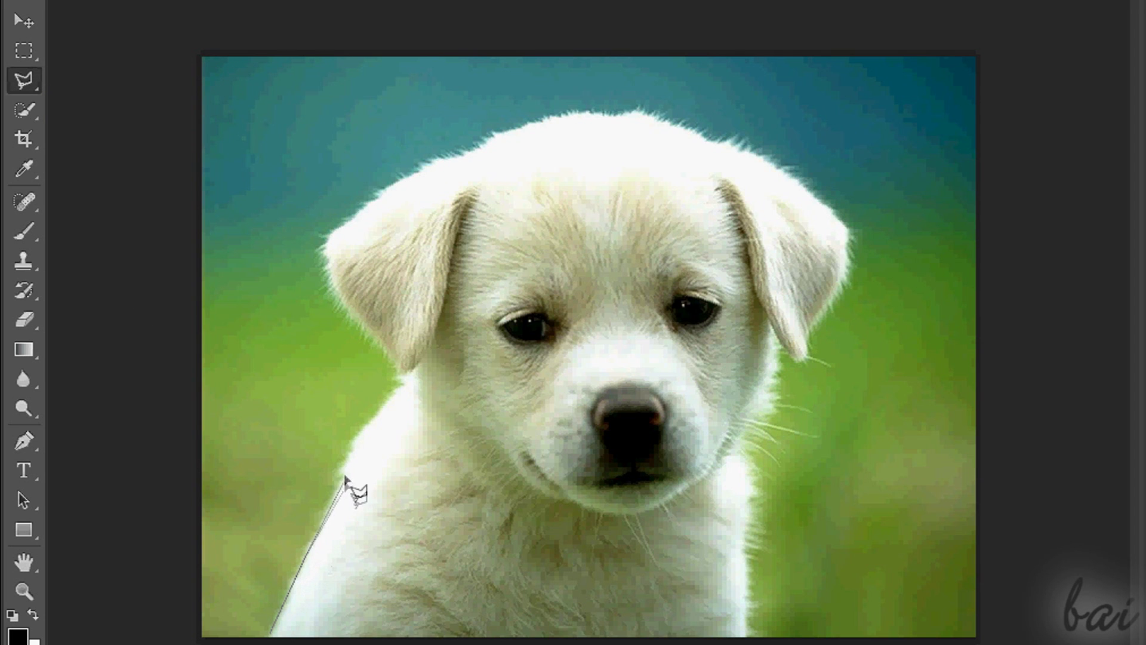
pyautogui.click(403, 378)
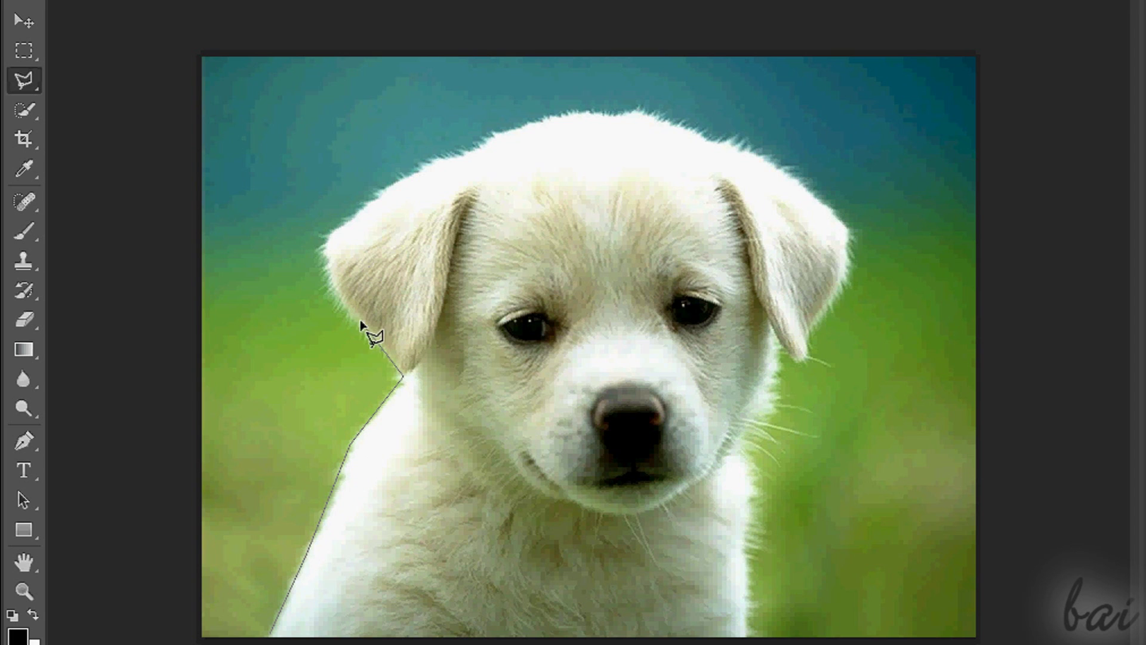
pyautogui.click(330, 284)
pyautogui.click(327, 237)
pyautogui.click(471, 151)
pyautogui.click(632, 113)
pyautogui.click(844, 224)
pyautogui.click(805, 358)
pyautogui.click(779, 412)
pyautogui.click(761, 513)
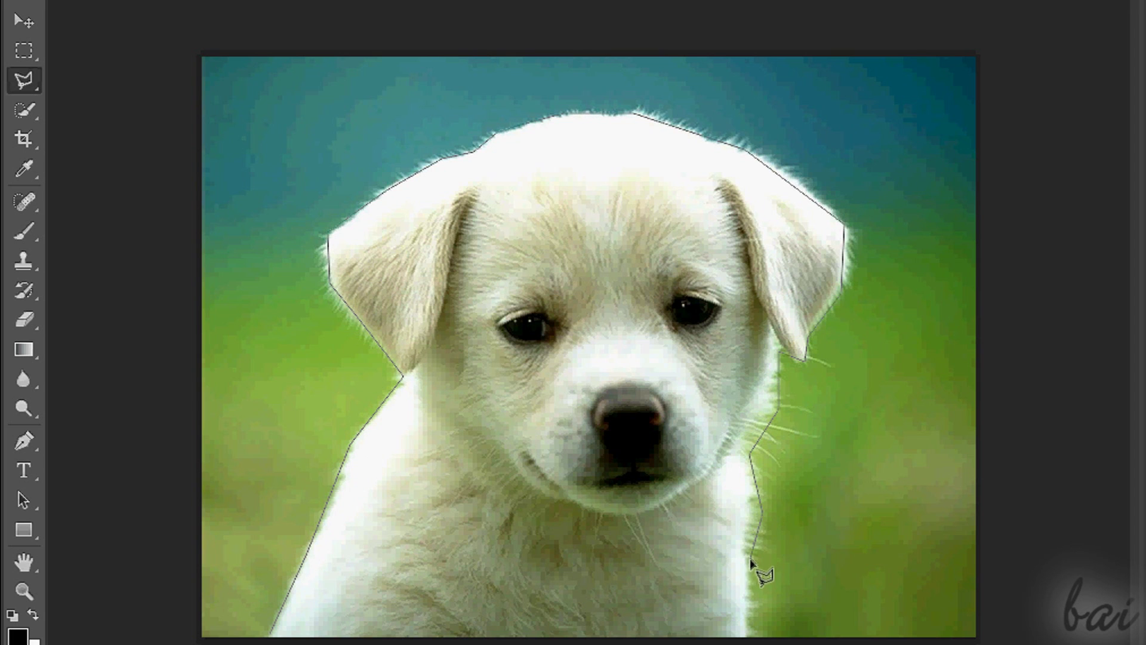
pyautogui.click(272, 634)
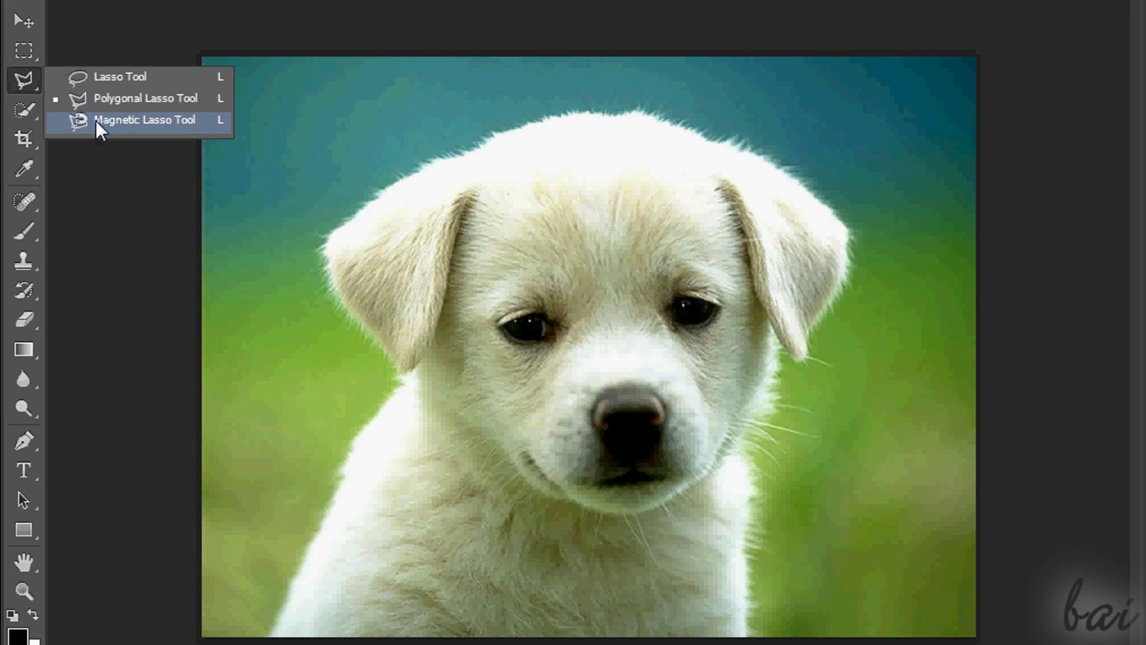
# Step: Start a Magnetic Lasso outline, then lasso the sky and ear and move the selection onto the head
pyautogui.click(95, 120)
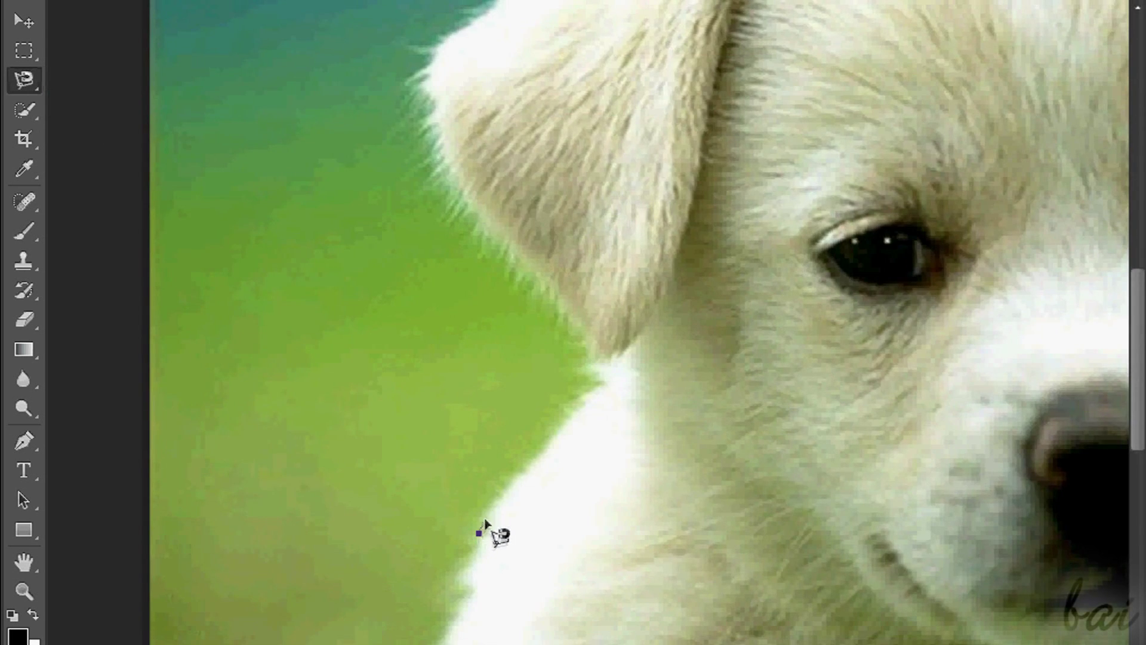
pyautogui.click(479, 532)
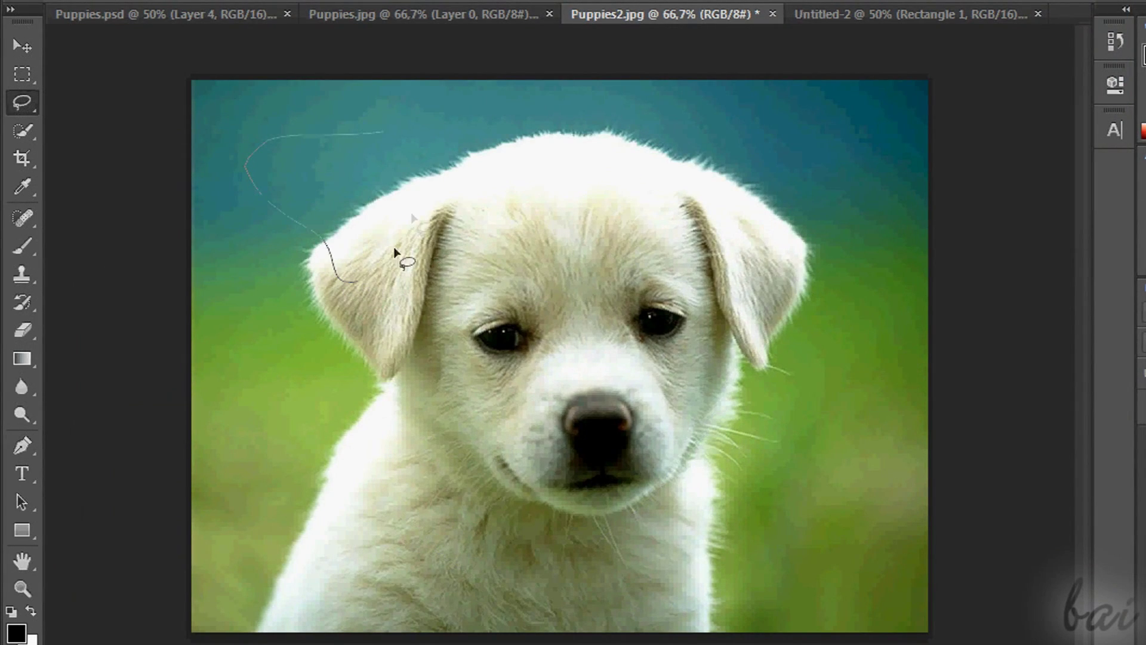
pyautogui.moveTo(414, 171); pyautogui.dragTo(382, 133)
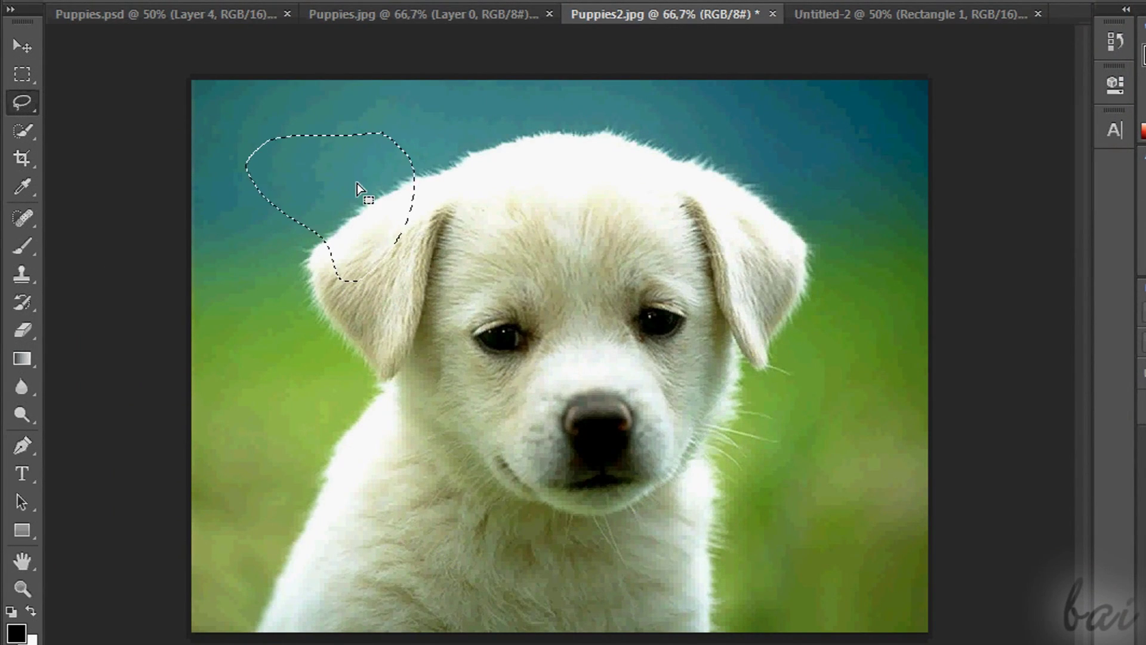
pyautogui.moveTo(355, 191)
pyautogui.mouseDown()
pyautogui.moveTo(807, 193)
pyautogui.moveTo(811, 203)
pyautogui.moveTo(364, 206)
pyautogui.moveTo(335, 210)
pyautogui.moveTo(345, 256)
pyautogui.mouseUp()
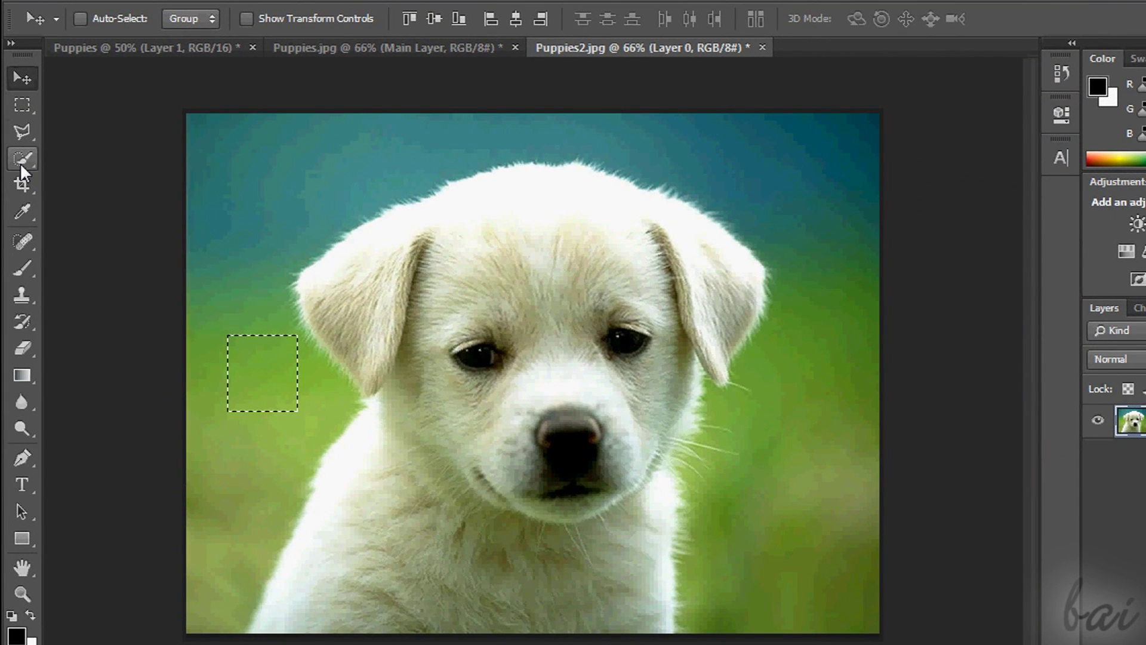
# Step: Switch to the Quick Selection brush, clear the old selection and paint across the forehead
pyautogui.click(20, 163)
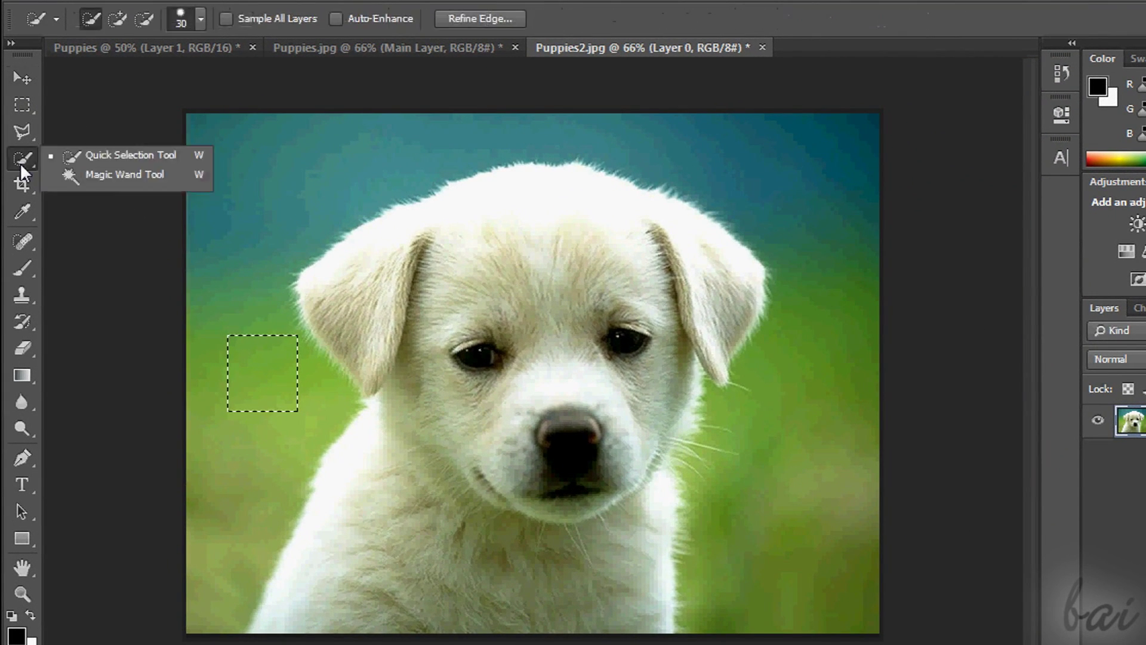
pyautogui.click(114, 157)
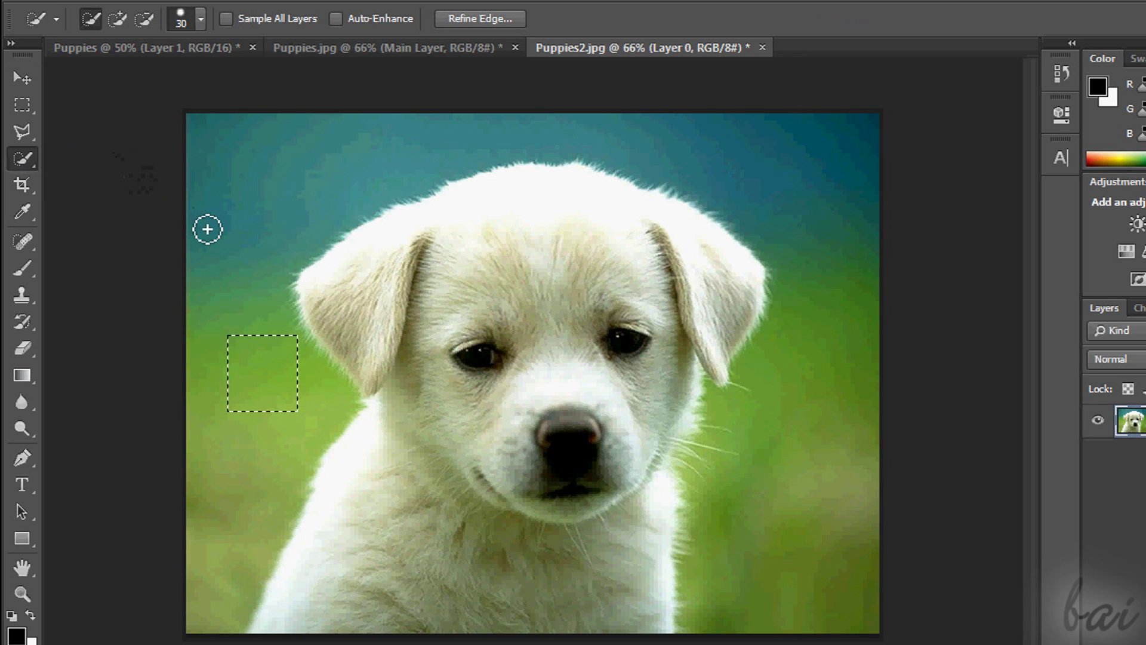
pyautogui.hotkey('ctrl', 'd')
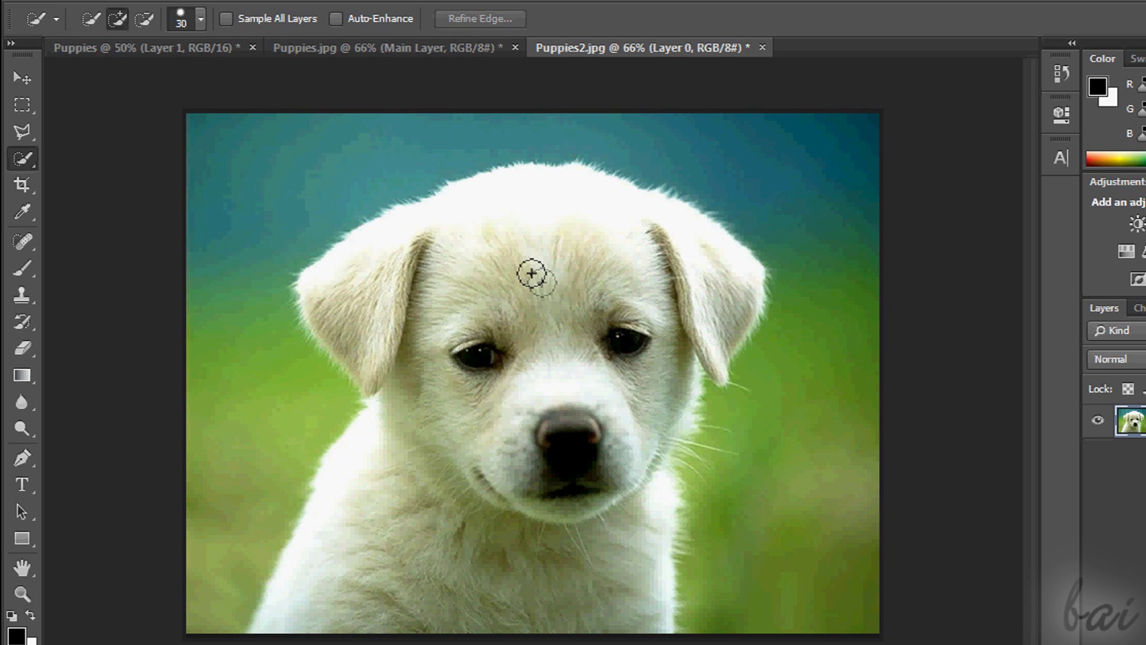
pyautogui.moveTo(524, 265)
pyautogui.mouseDown()
pyautogui.moveTo(561, 282)
pyautogui.moveTo(559, 343)
pyautogui.moveTo(459, 294)
pyautogui.moveTo(519, 306)
pyautogui.moveTo(510, 329)
pyautogui.moveTo(394, 307)
pyautogui.mouseUp()
pyautogui.click(557, 340)
pyautogui.click(465, 297)
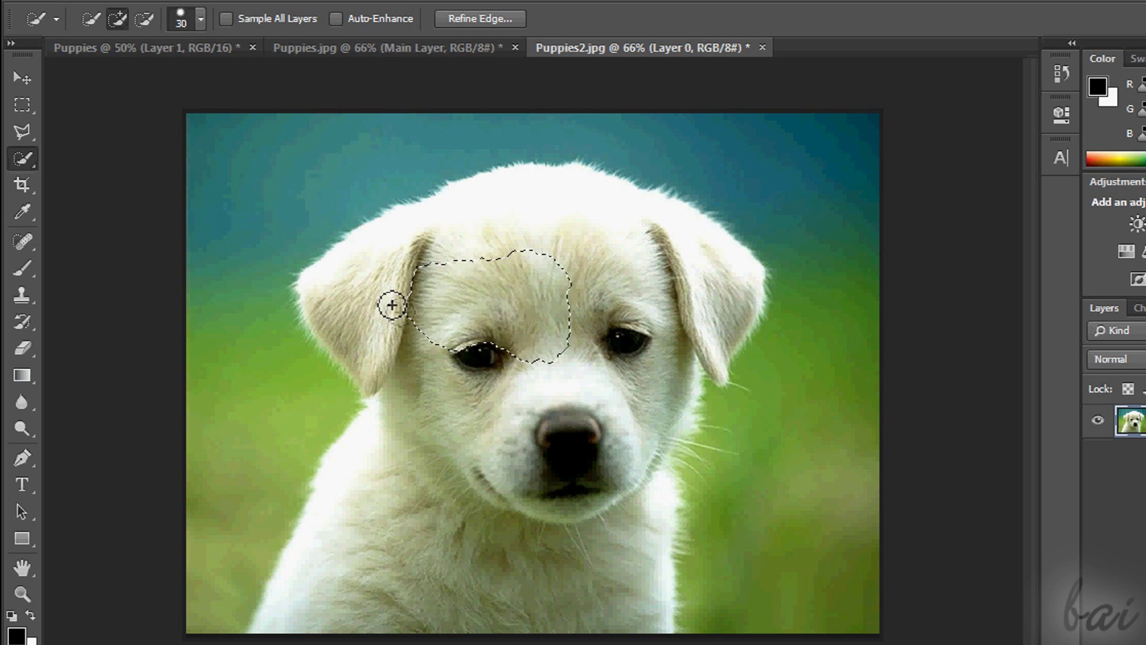
# Step: Enlarge the selection brush to 59 px and extend the selection over head and ears
pyautogui.click(201, 18)
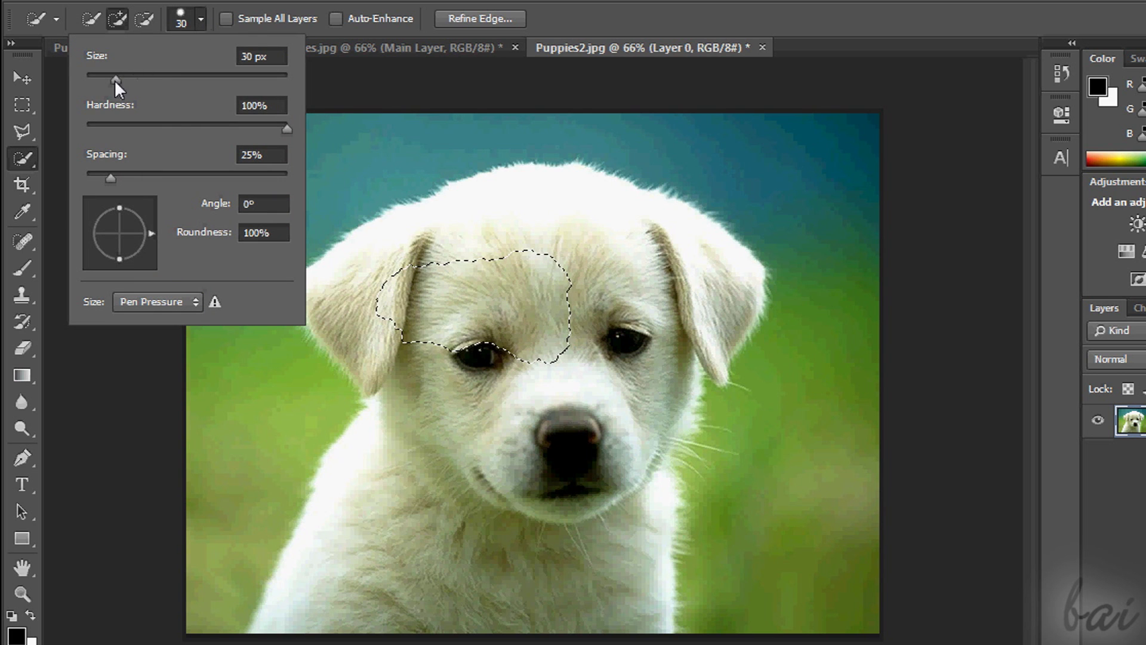
pyautogui.moveTo(114, 80); pyautogui.dragTo(146, 80)
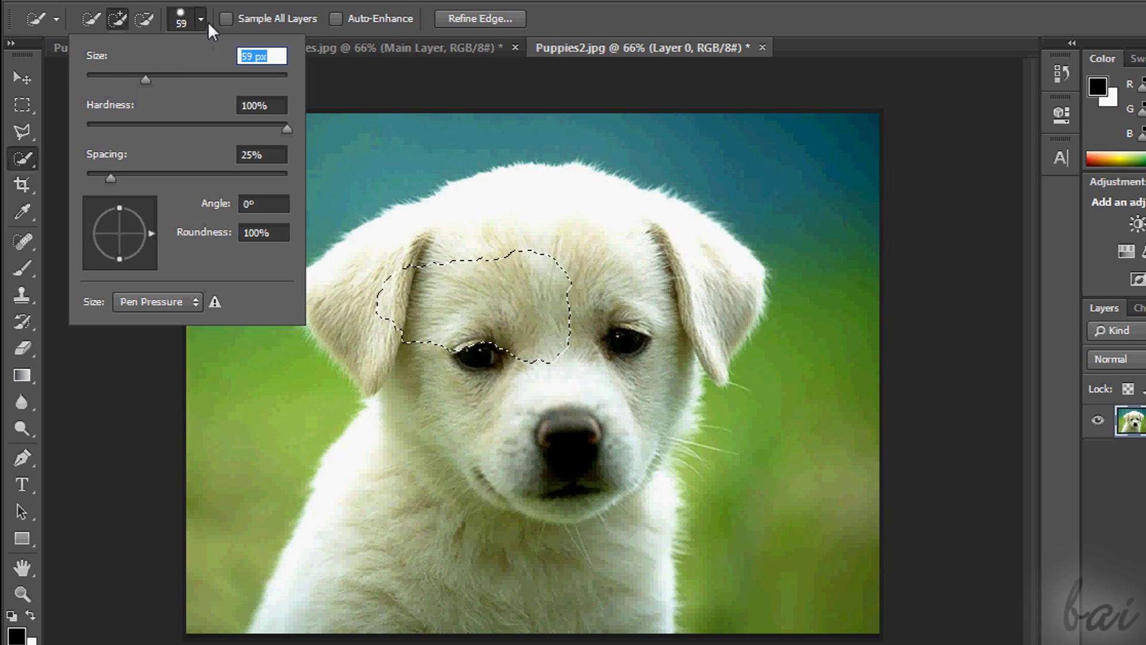
pyautogui.click(203, 18)
pyautogui.moveTo(406, 274)
pyautogui.mouseDown()
pyautogui.moveTo(358, 286)
pyautogui.moveTo(435, 270)
pyautogui.moveTo(563, 371)
pyautogui.moveTo(539, 420)
pyautogui.moveTo(478, 391)
pyautogui.moveTo(418, 502)
pyautogui.moveTo(460, 491)
pyautogui.moveTo(527, 544)
pyautogui.moveTo(585, 378)
pyautogui.moveTo(680, 310)
pyautogui.moveTo(648, 348)
pyautogui.moveTo(630, 446)
pyautogui.moveTo(657, 453)
pyautogui.moveTo(686, 430)
pyautogui.mouseUp()
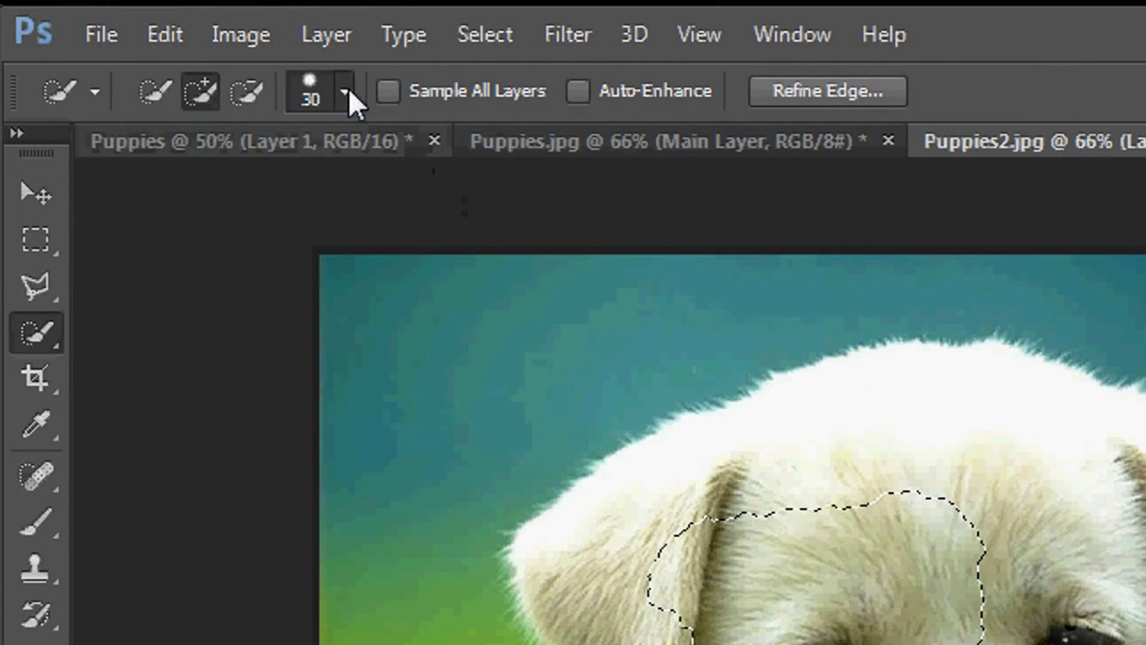
# Step: Adjust the brush size, then add patches of left ear, forehead and green background
pyautogui.click(200, 19)
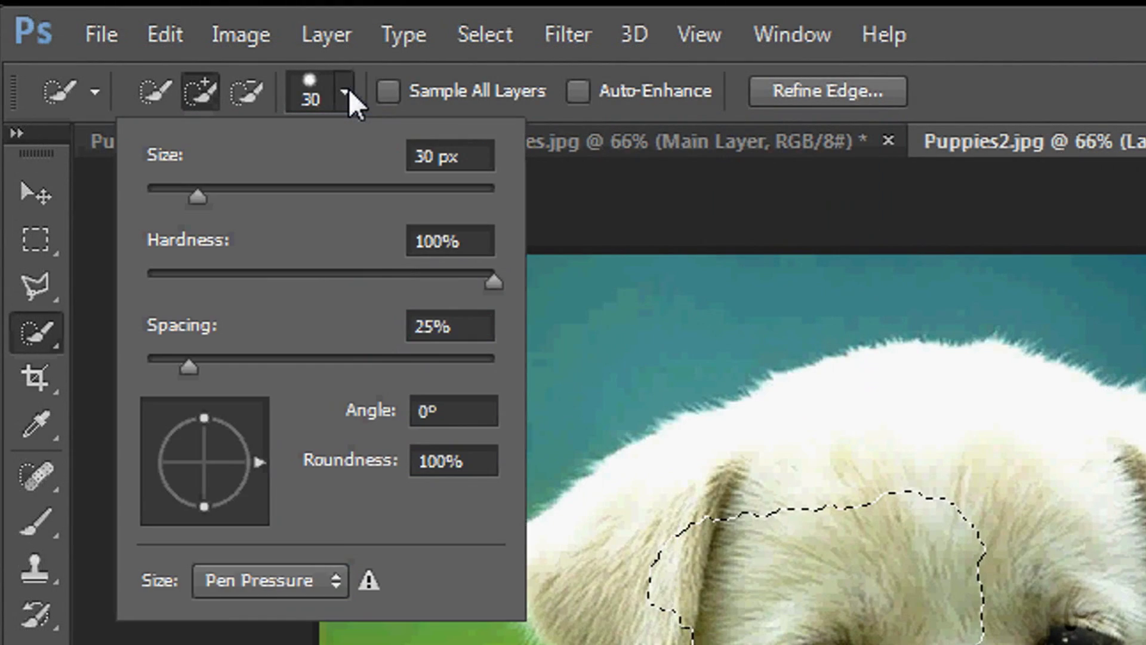
pyautogui.click(196, 198)
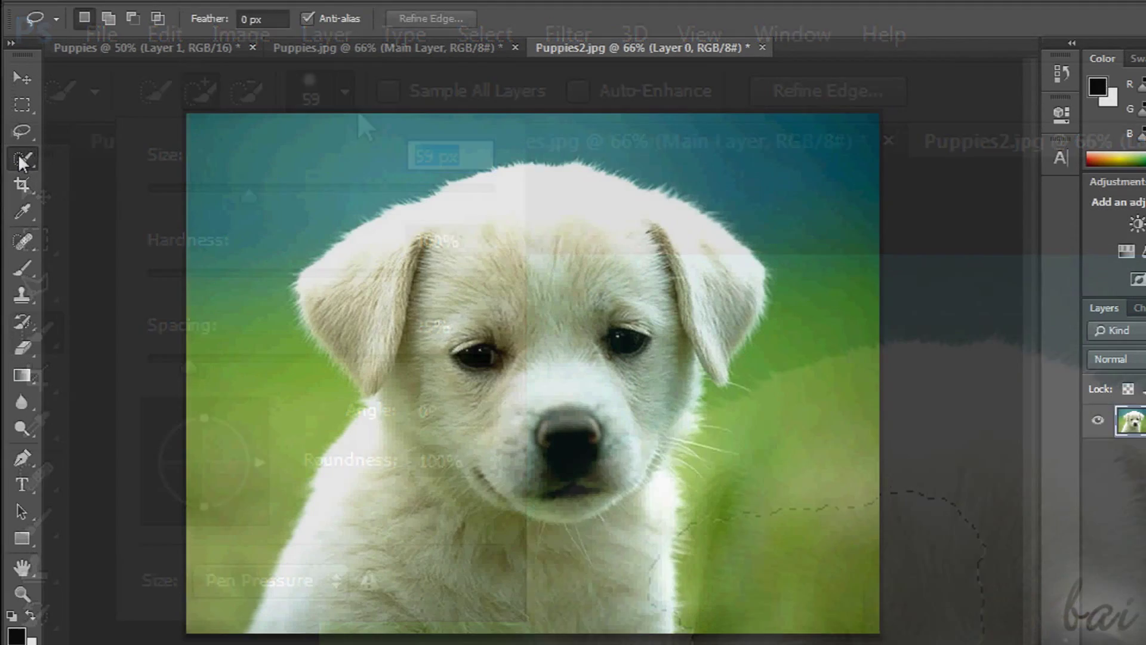
pyautogui.rightClick(33, 163)
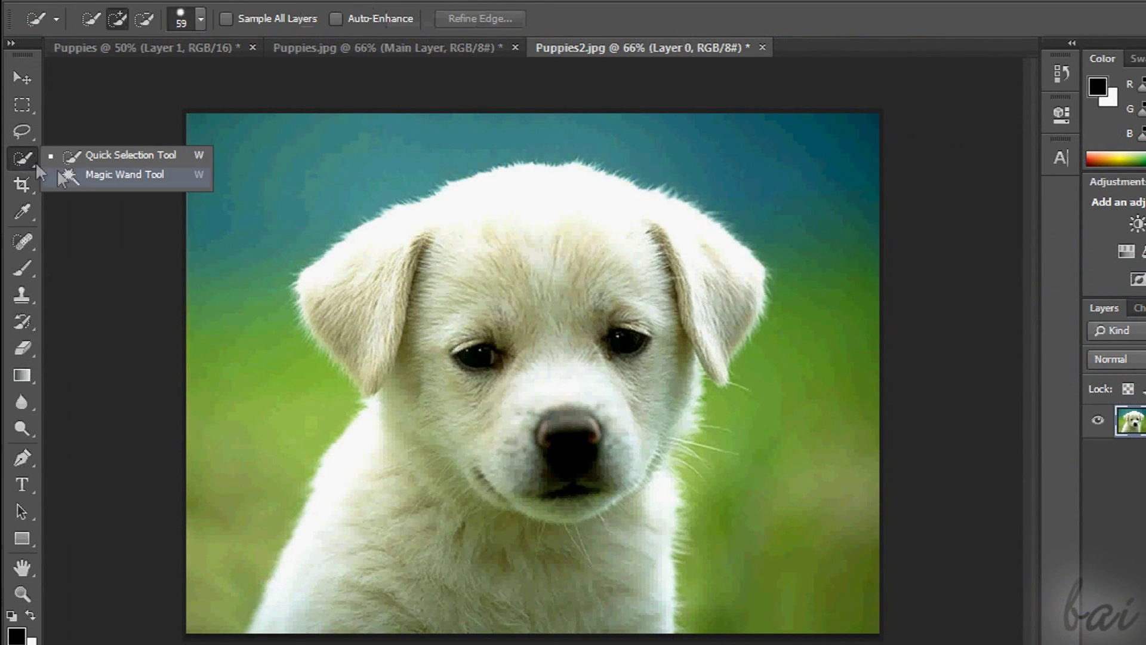
pyautogui.click(98, 156)
pyautogui.click(401, 295)
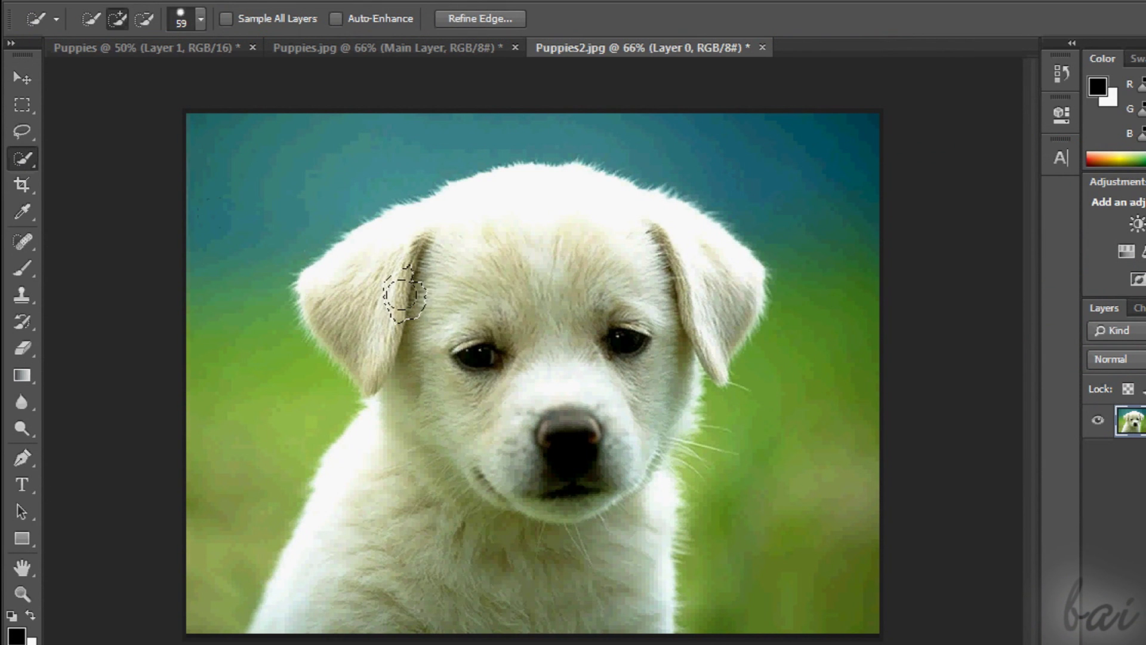
pyautogui.click(513, 310)
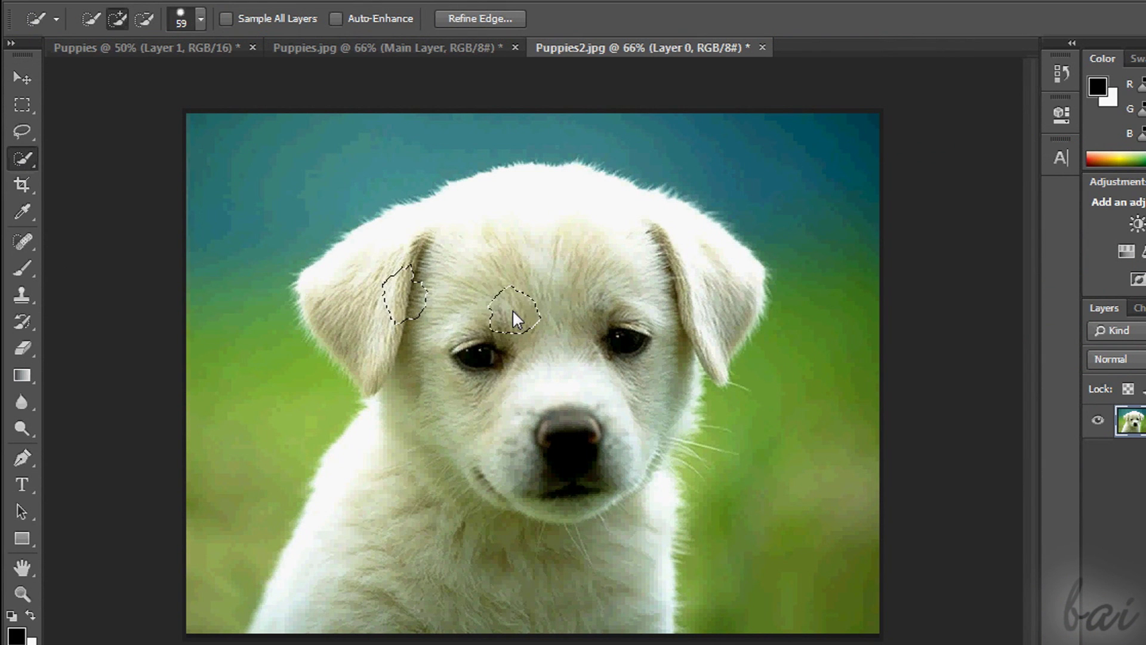
pyautogui.click(773, 478)
pyautogui.click(806, 501)
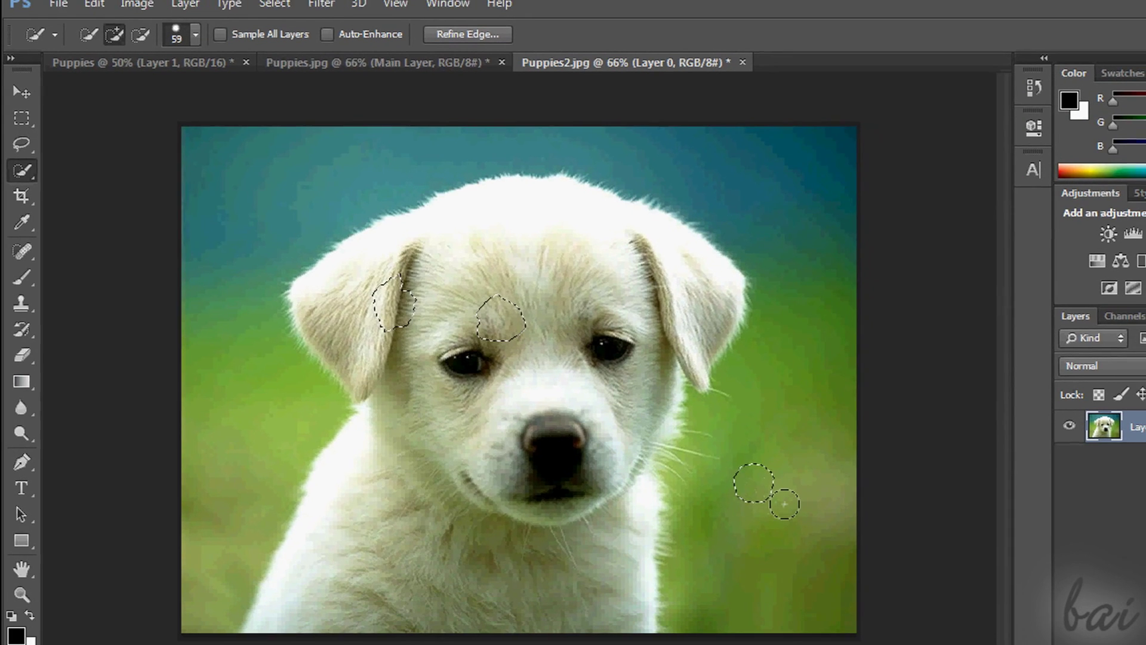
# Step: Undo the stray background selection patches with Edit > Undo Quick Selection, then delete the selected pixels
pyautogui.hotkey('ctrl', 'z')
pyautogui.click(94, 3)
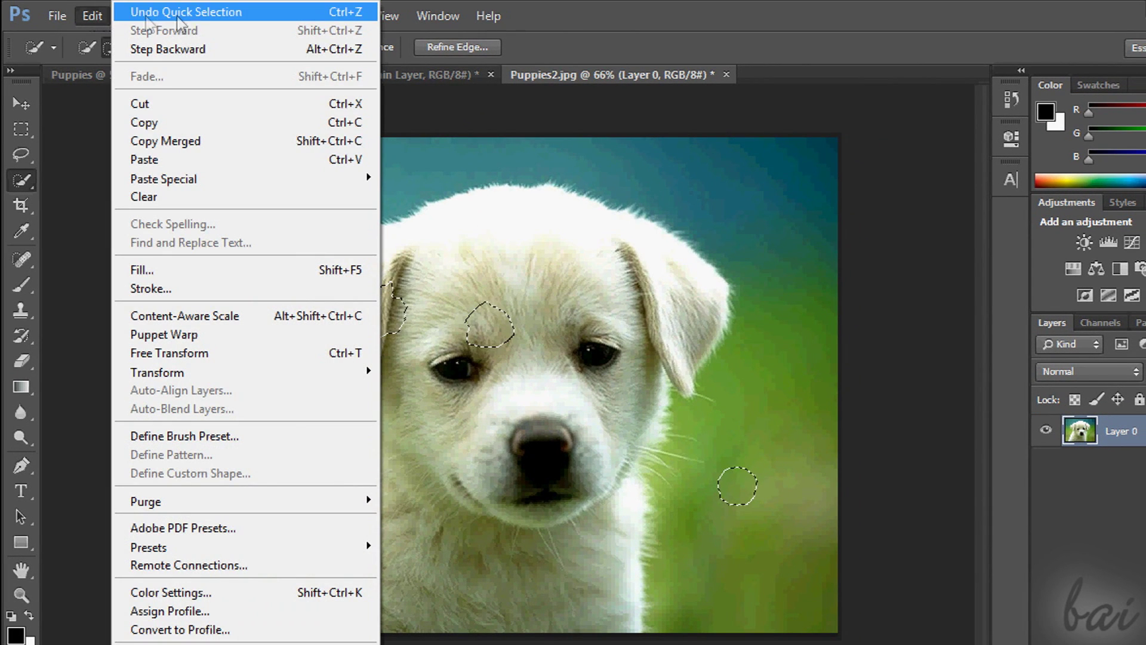
pyautogui.click(280, 13)
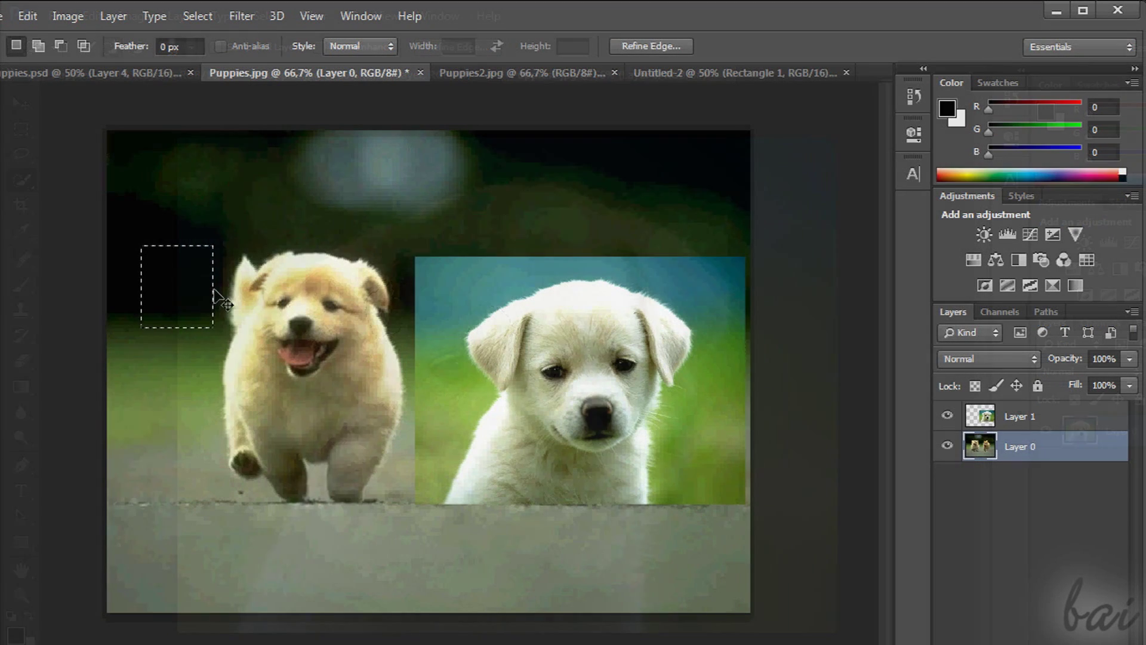
pyautogui.press('Delete')
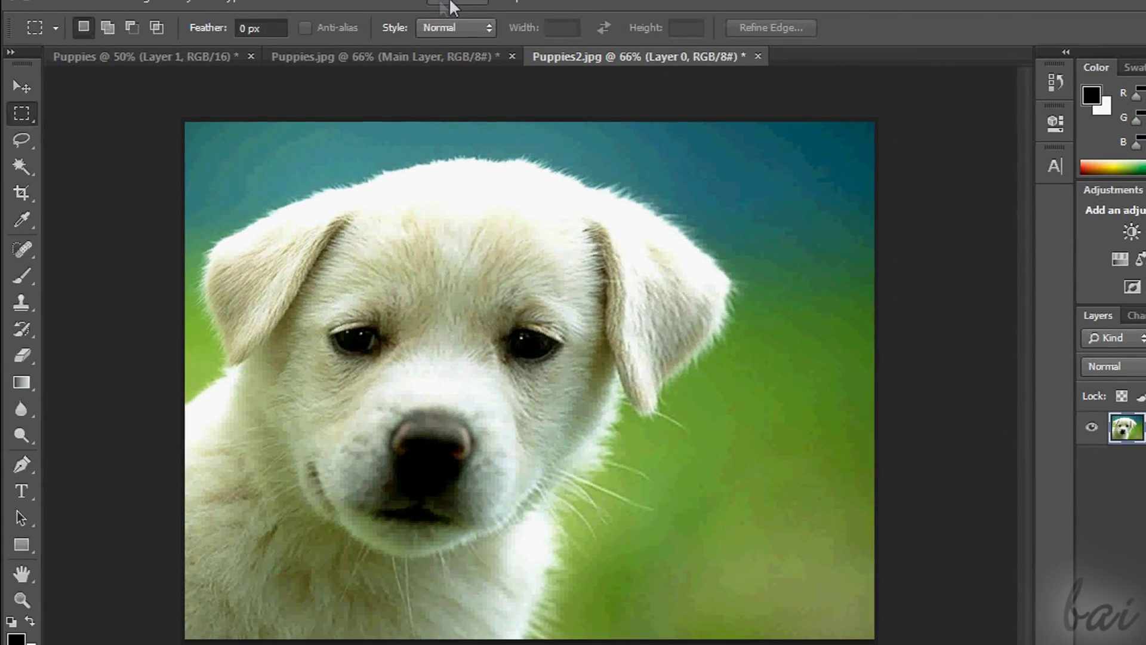
# Step: Show an enlarged History panel and step back through Free Transform and Rectangular Marquee to Lasso
pyautogui.click(457, 0)
pyautogui.click(473, 300)
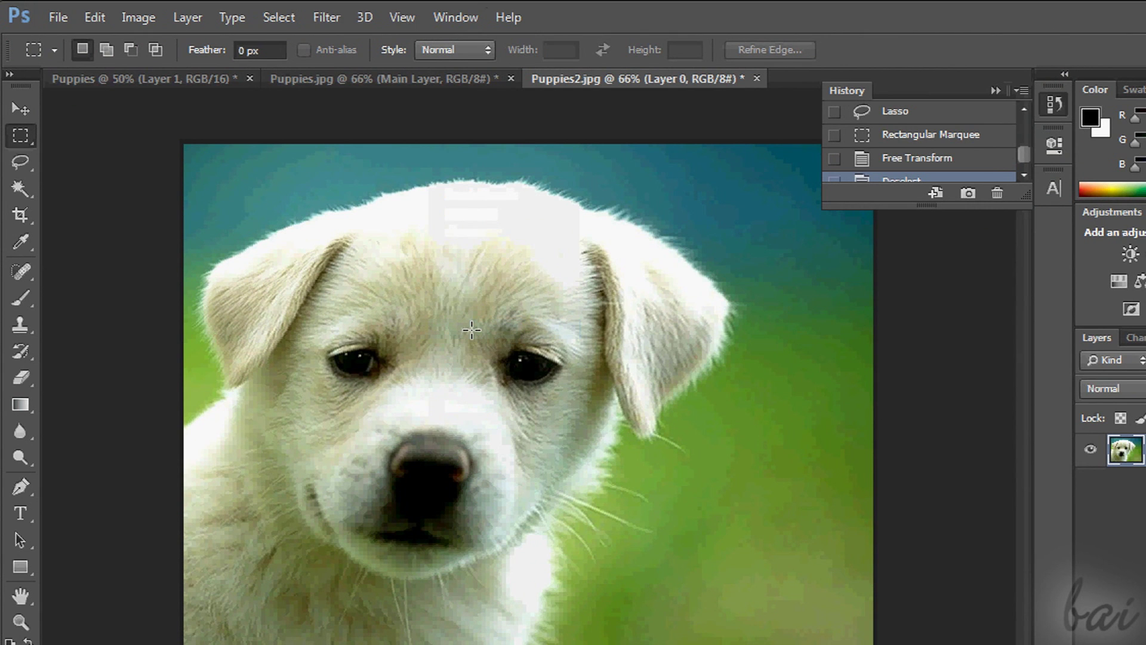
pyautogui.moveTo(955, 203); pyautogui.dragTo(942, 429)
pyautogui.moveTo(934, 475); pyautogui.dragTo(928, 576)
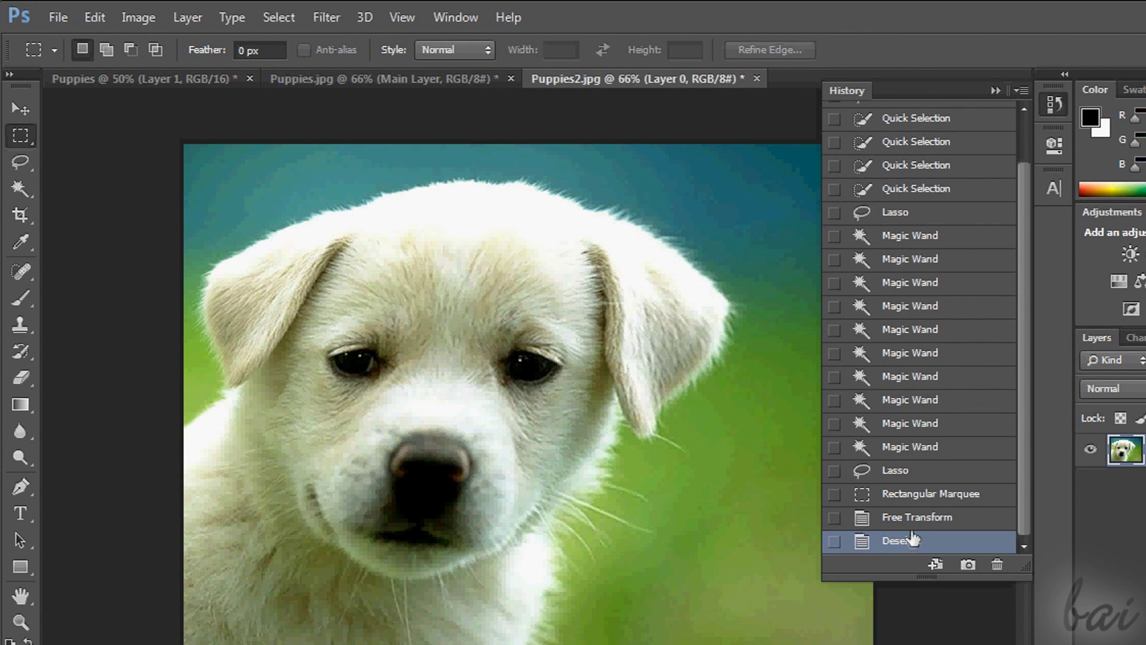
pyautogui.click(913, 518)
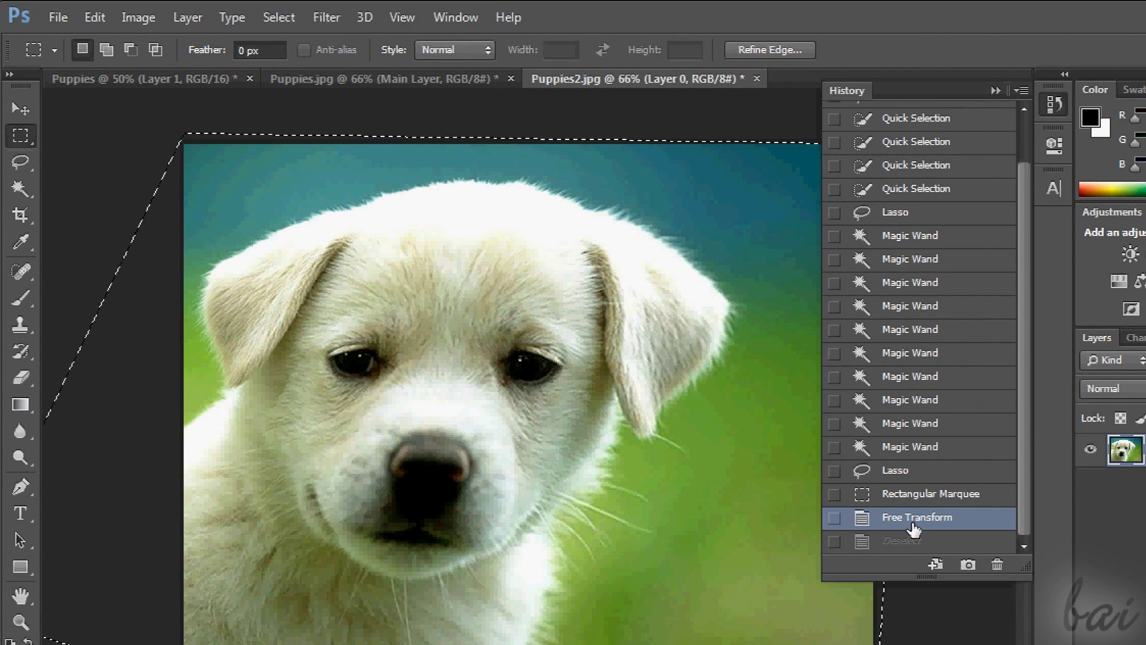
pyautogui.click(919, 495)
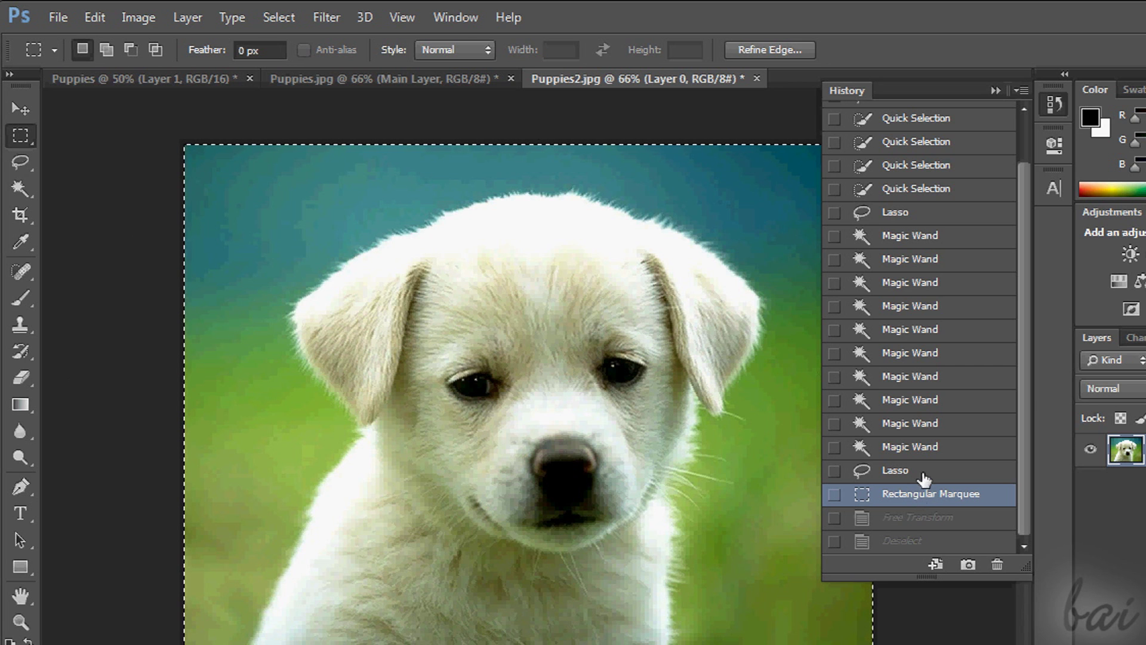
pyautogui.click(923, 475)
pyautogui.click(23, 162)
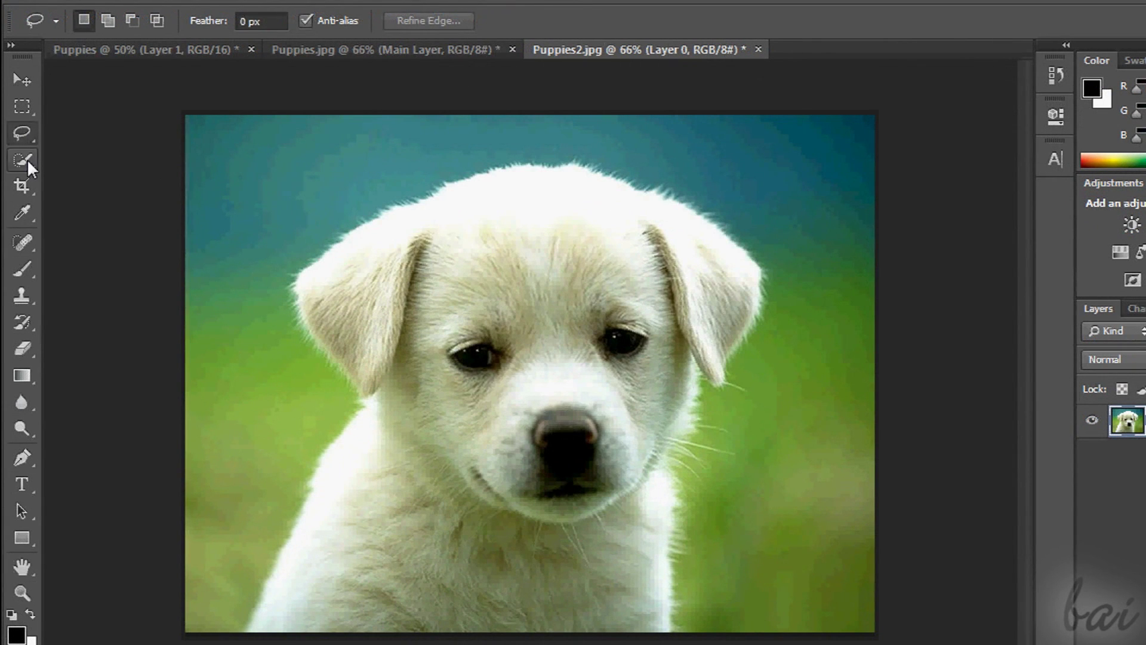
# Step: With the Magic Wand, sample the puppy's forehead, head, ears and left eye area
pyautogui.click(27, 158)
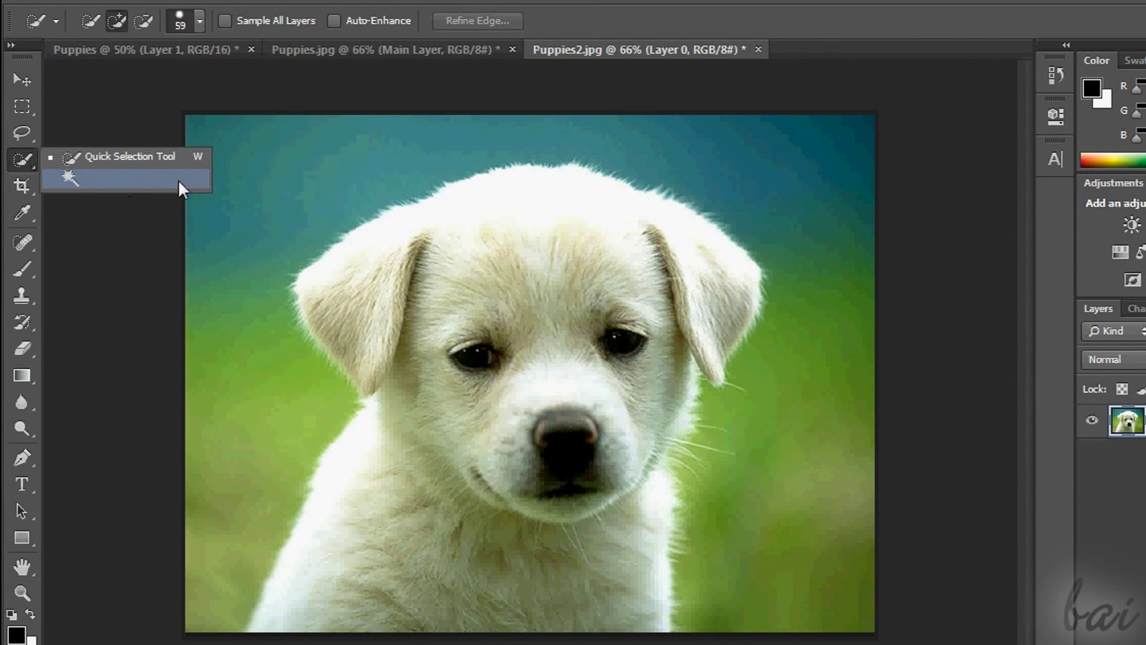
pyautogui.click(138, 174)
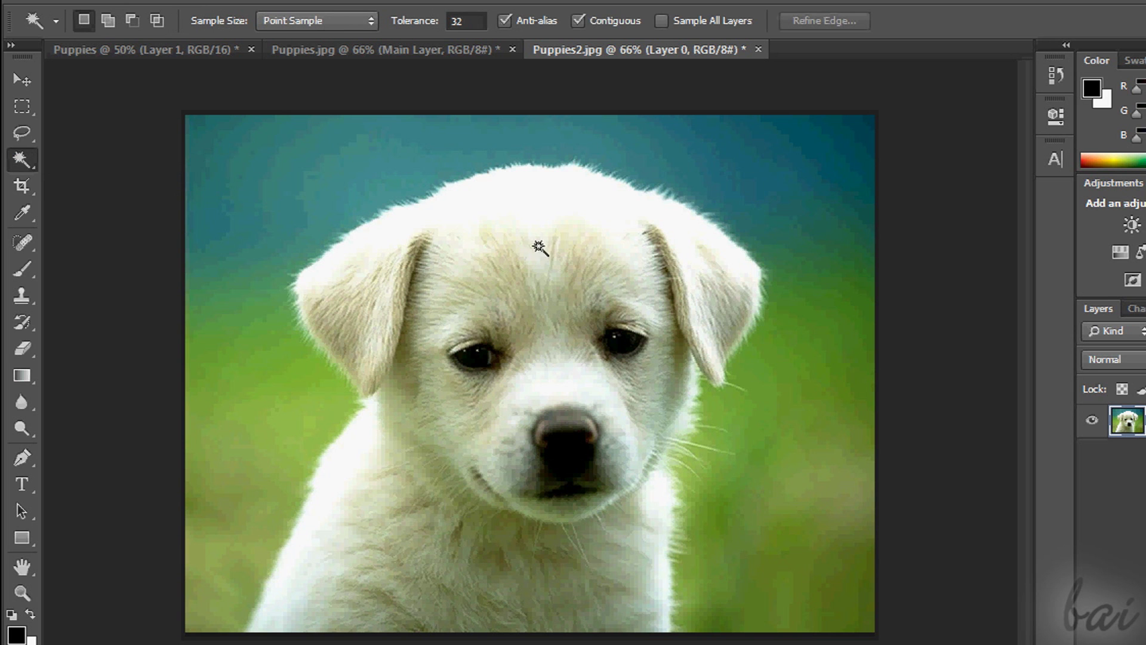
pyautogui.click(547, 295)
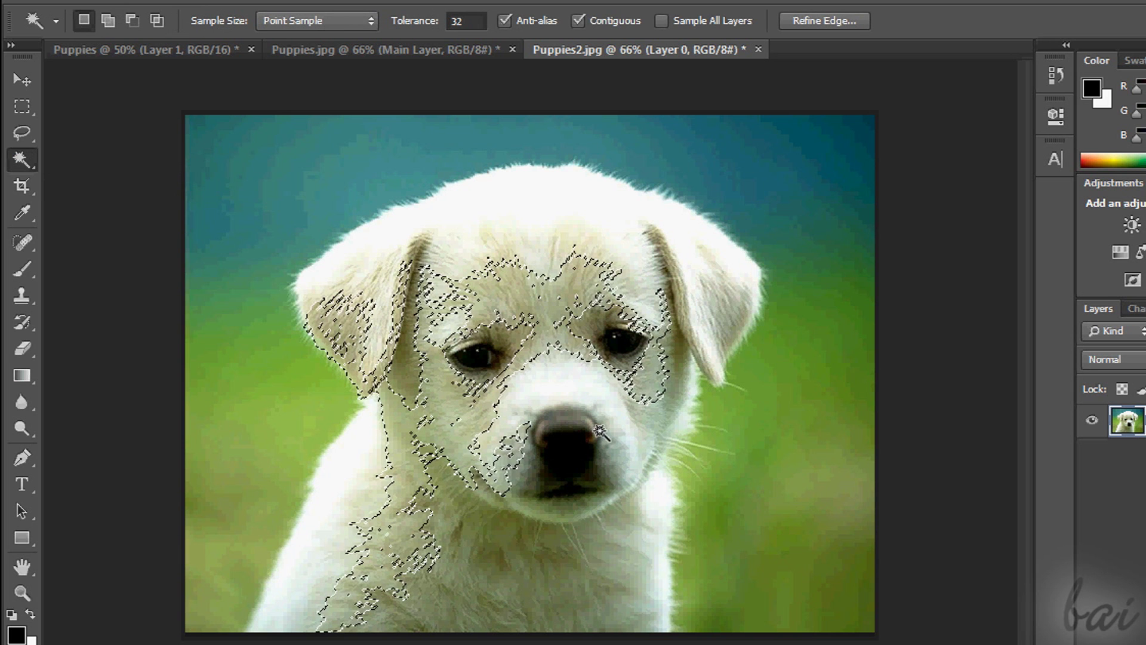
pyautogui.click(727, 320)
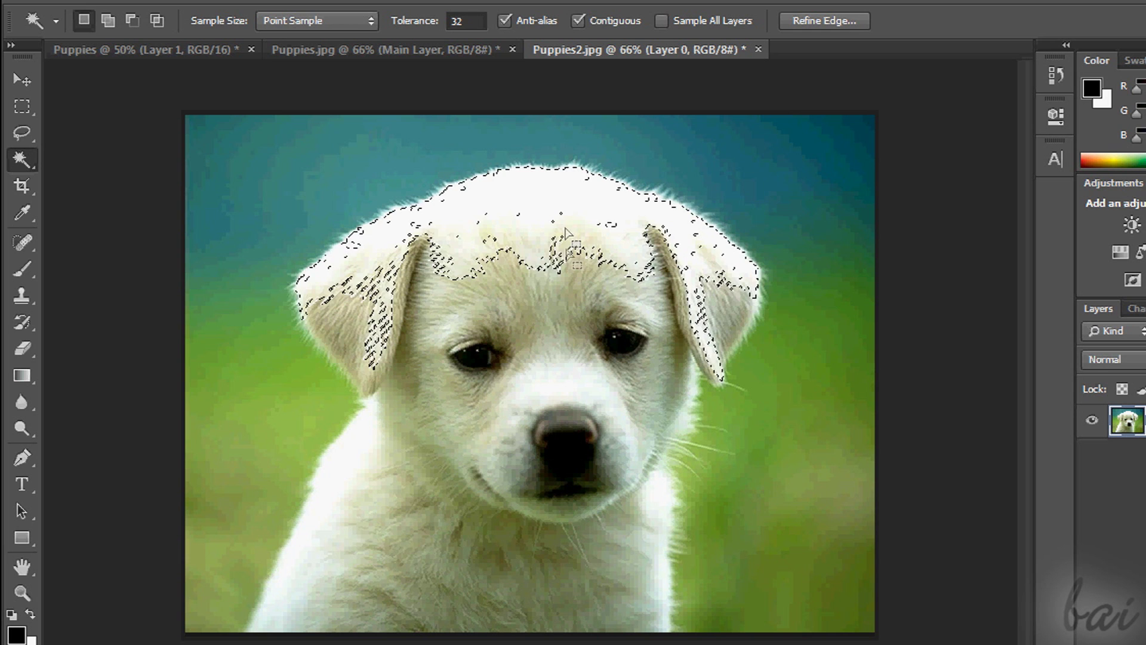
pyautogui.click(728, 323)
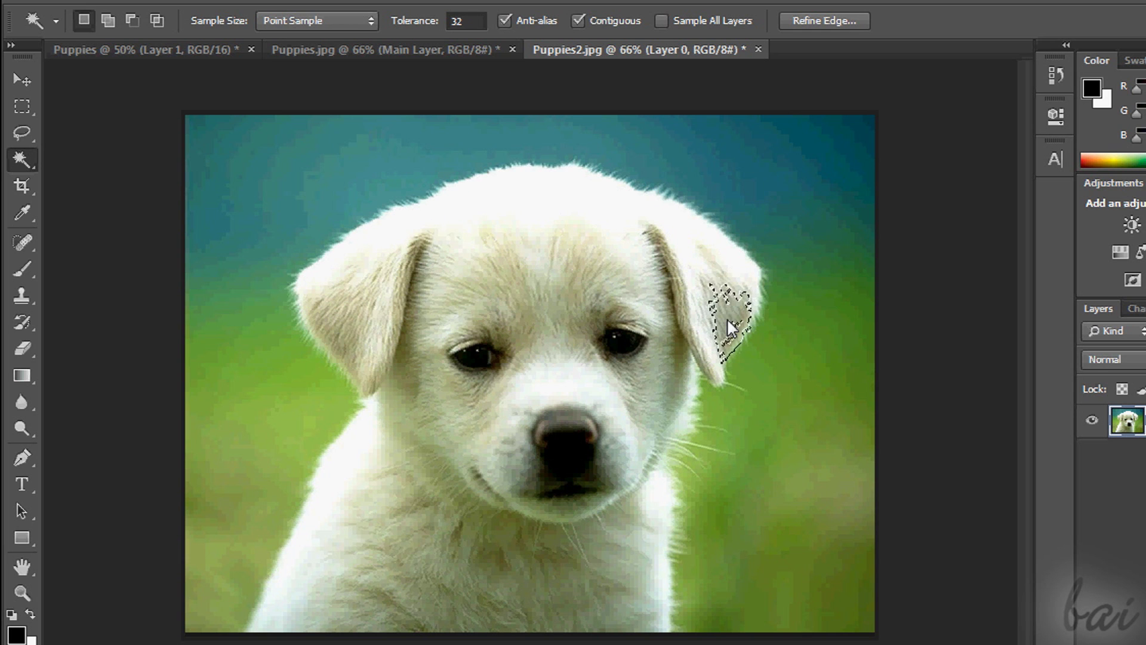
pyautogui.click(354, 303)
pyautogui.click(477, 357)
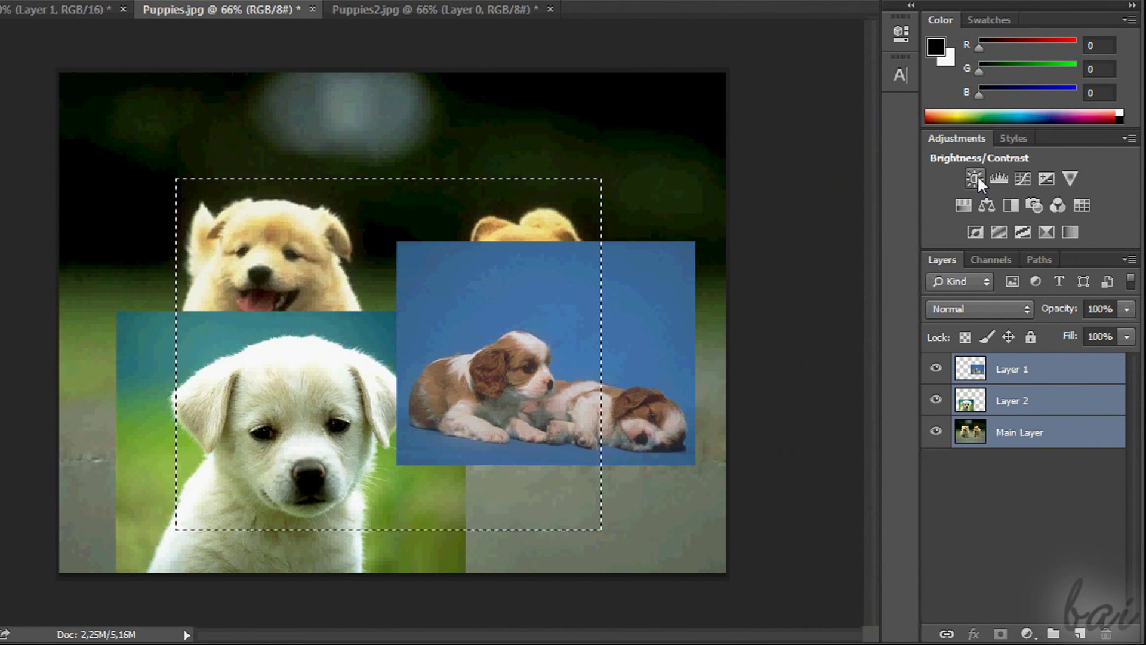
# Step: Add a Brightness/Contrast adjustment, then duplicate a marked puppy area onto its own layer
pyautogui.click(975, 176)
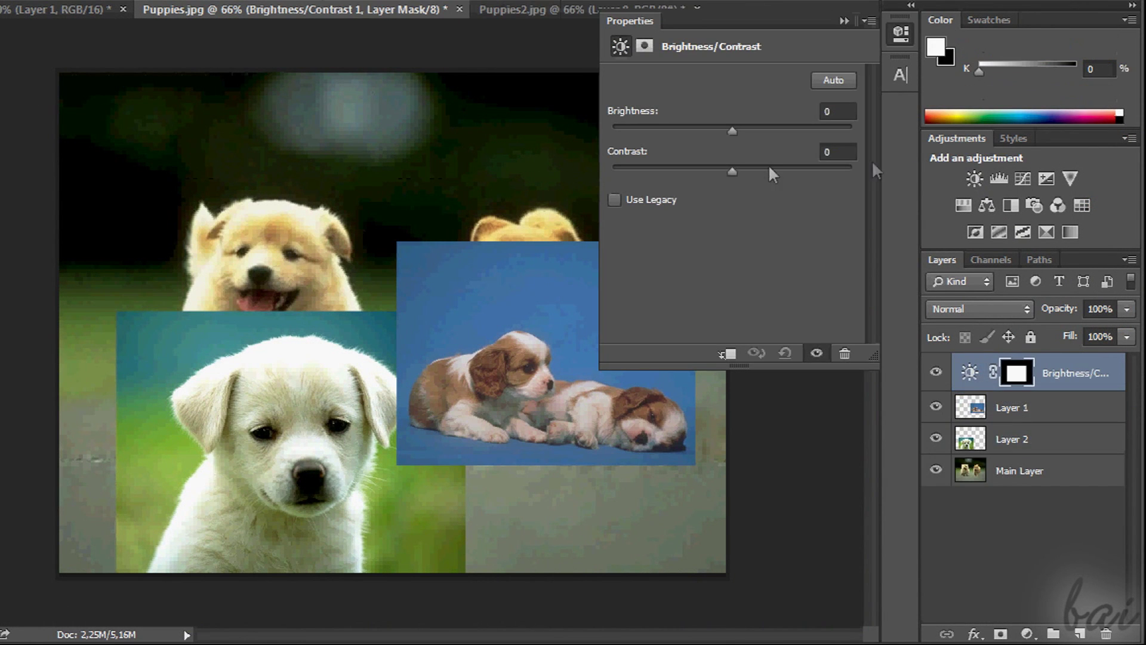
pyautogui.moveTo(735, 134); pyautogui.dragTo(788, 145)
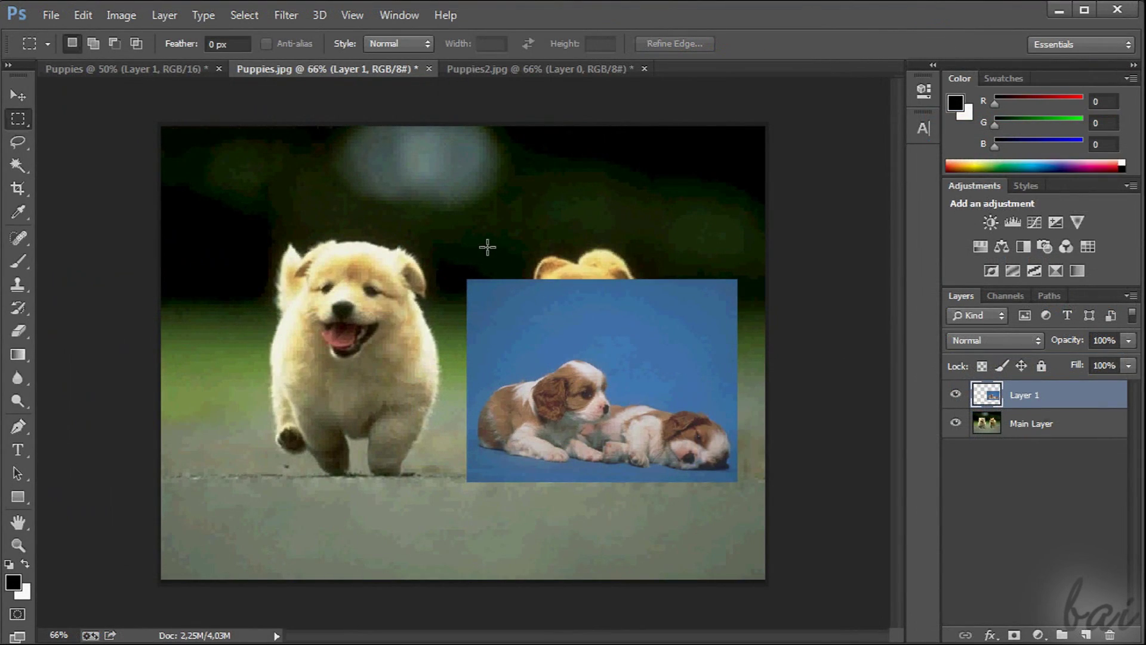
pyautogui.moveTo(487, 246); pyautogui.dragTo(726, 489)
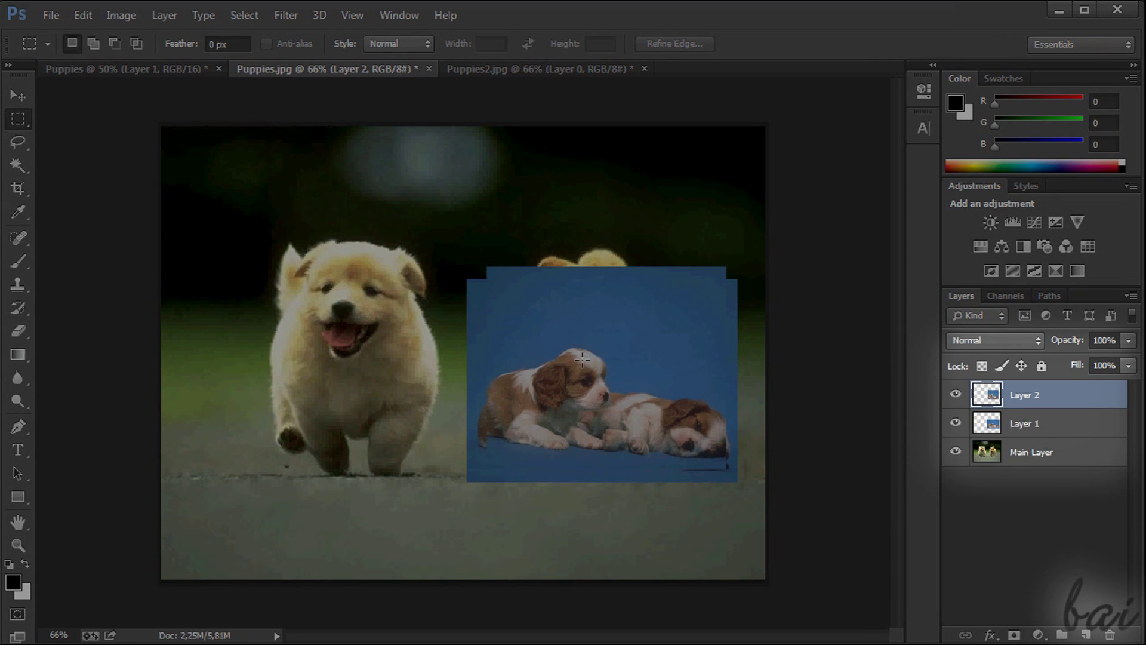
pyautogui.moveTo(582, 358); pyautogui.dragTo(317, 227)
# Step: Marquee the running puppy, move Layer 2's copy up and left, then undo the move
pyautogui.moveTo(500, 235); pyautogui.dragTo(693, 506)
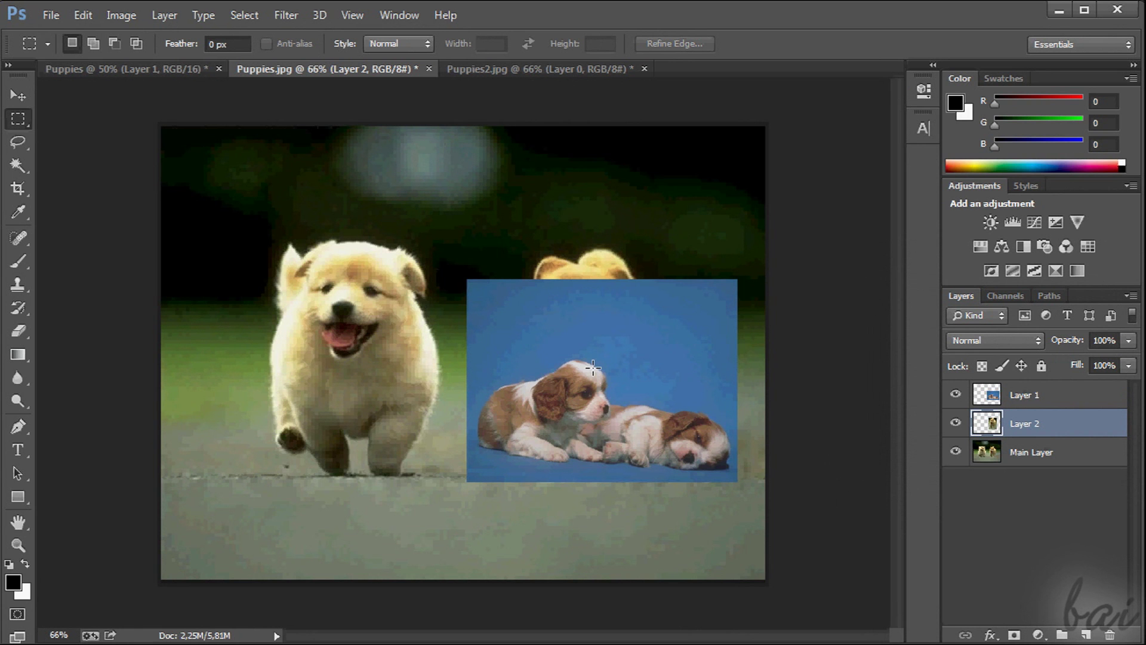
pyautogui.moveTo(595, 362); pyautogui.dragTo(280, 336)
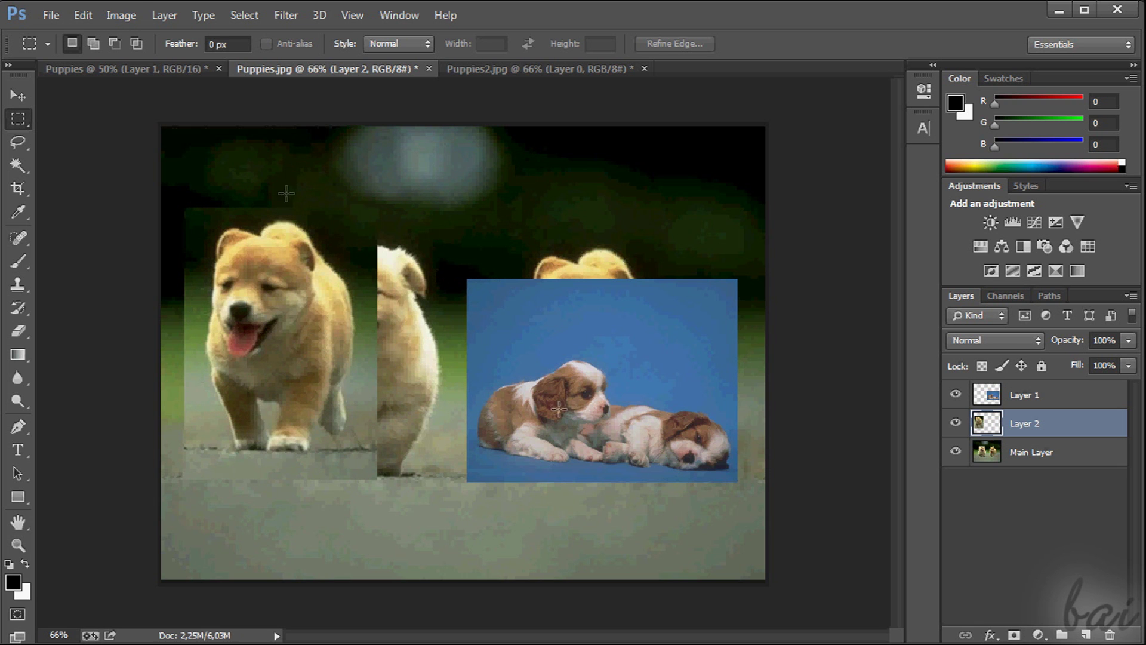
pyautogui.click(84, 15)
pyautogui.click(113, 18)
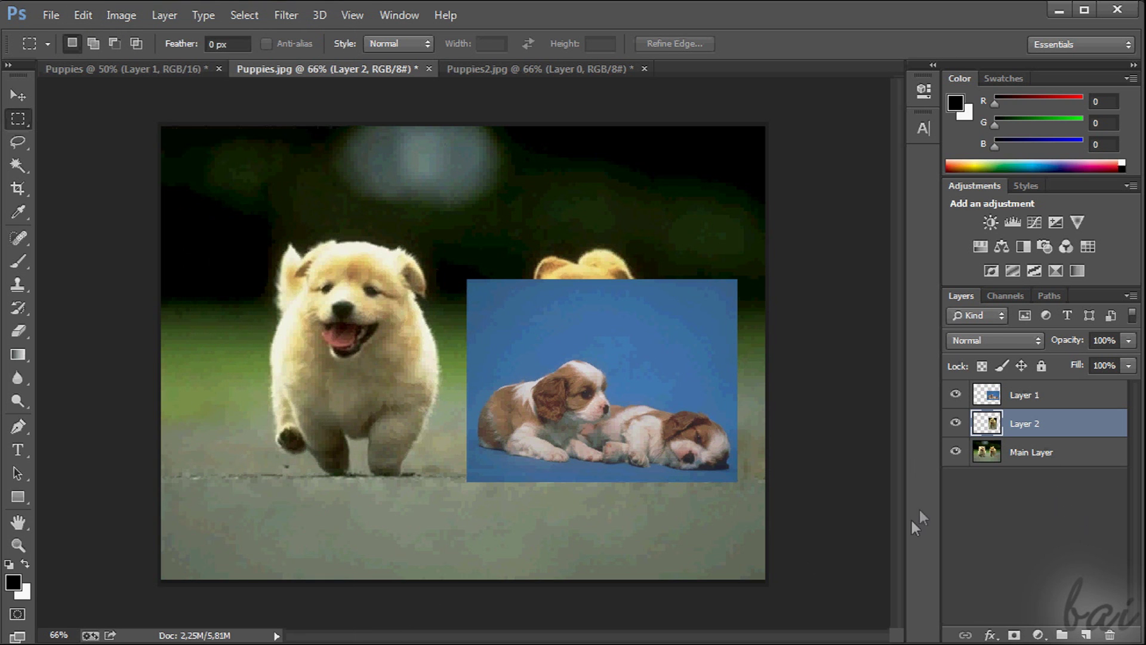
# Step: Delete Layer 2 and align Main Layer with the canvas's top-left corner
pyautogui.click(1109, 635)
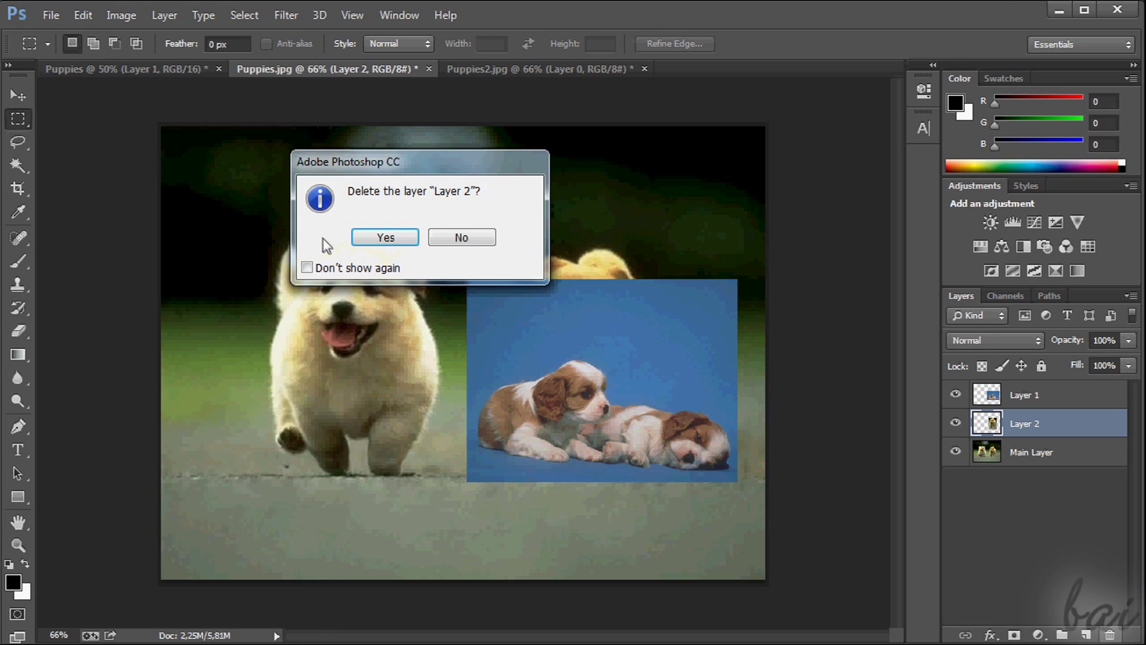
pyautogui.press('Return')
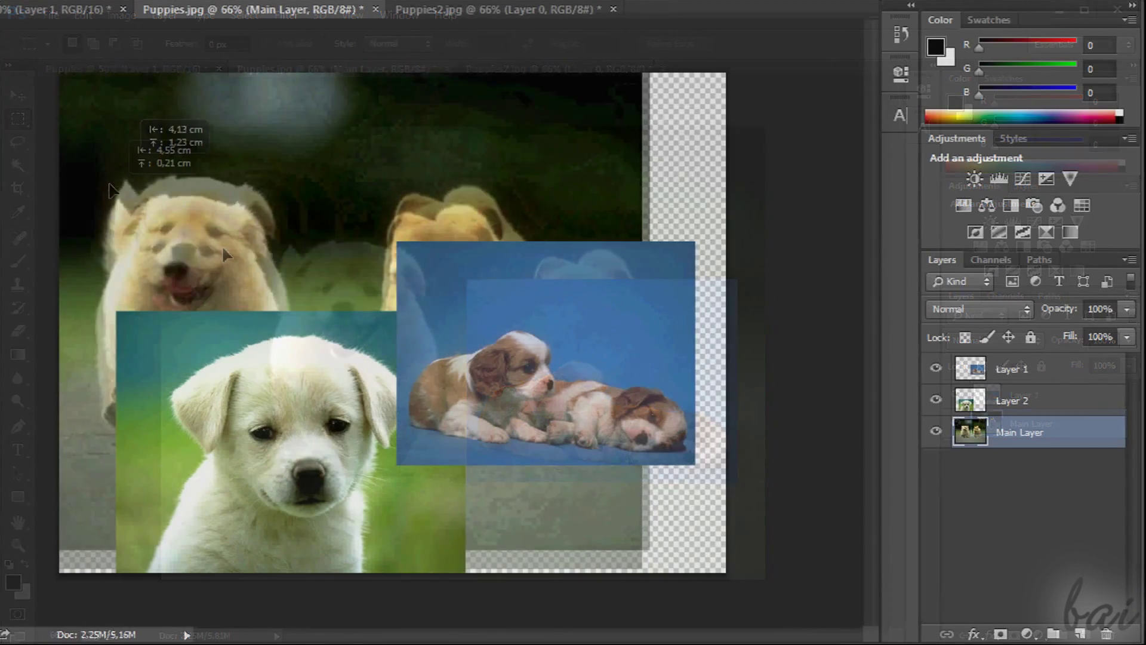
pyautogui.moveTo(307, 282); pyautogui.dragTo(263, 214)
pyautogui.moveTo(183, 170); pyautogui.dragTo(200, 195)
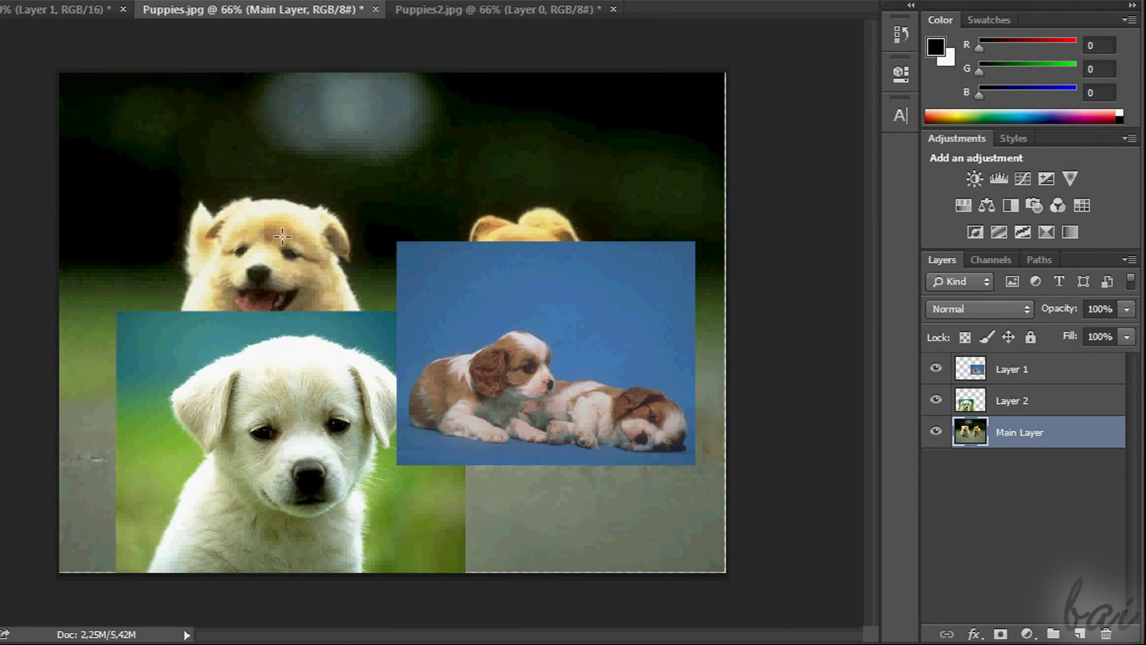
# Step: Select Layer 1 and Layer 2 with Main Layer, shift them together, and marquee across the collage
pyautogui.keyDown('shift'); pyautogui.click(1026, 405); pyautogui.keyUp('shift')
pyautogui.keyDown('shift'); pyautogui.click(1026, 379); pyautogui.keyUp('shift')
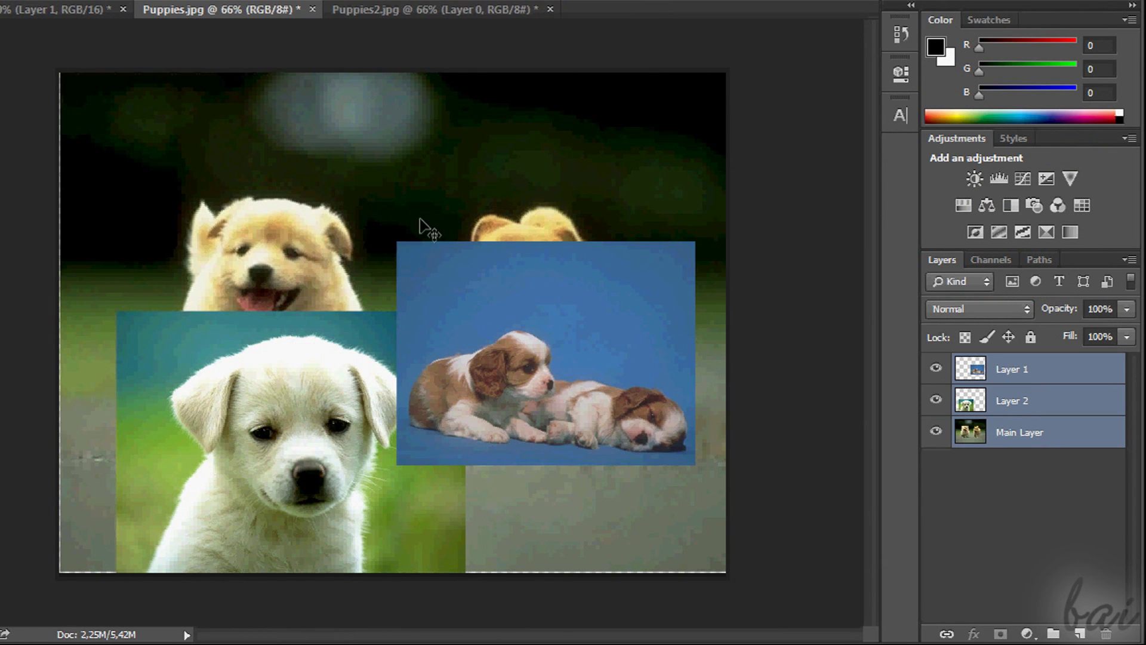
pyautogui.moveTo(415, 219)
pyautogui.mouseDown()
pyautogui.moveTo(394, 225)
pyautogui.moveTo(406, 251)
pyautogui.moveTo(471, 238)
pyautogui.moveTo(477, 203)
pyautogui.moveTo(366, 245)
pyautogui.moveTo(506, 292)
pyautogui.moveTo(512, 243)
pyautogui.moveTo(391, 222)
pyautogui.moveTo(404, 287)
pyautogui.moveTo(494, 238)
pyautogui.moveTo(448, 205)
pyautogui.moveTo(414, 220)
pyautogui.mouseUp()
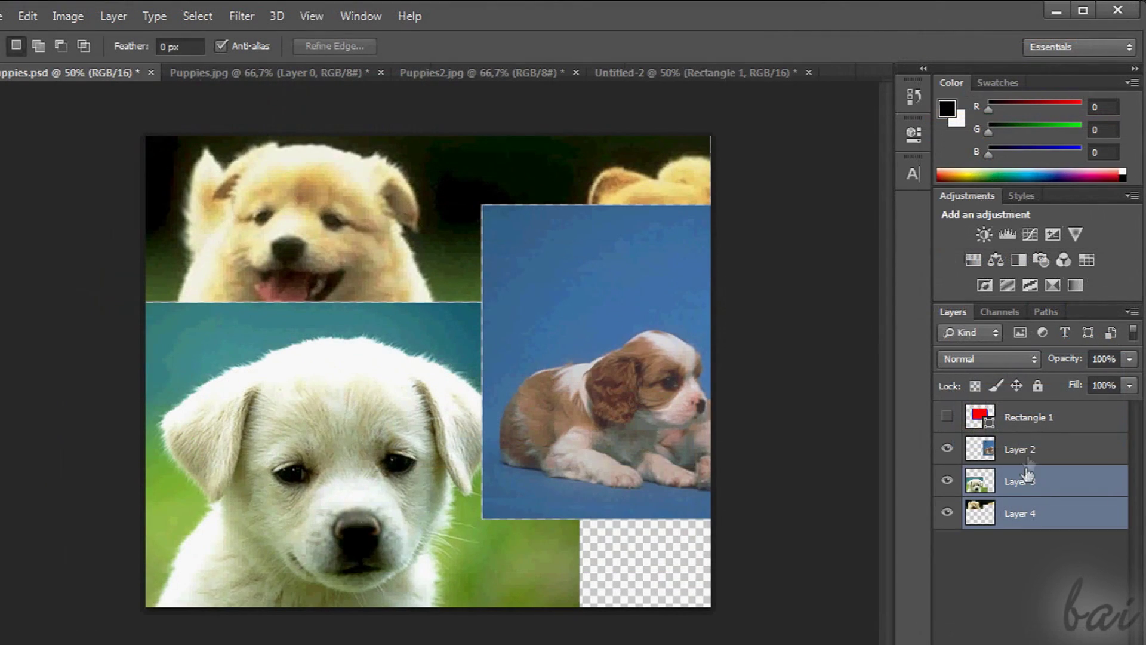
pyautogui.keyDown('shift'); pyautogui.click(1026, 449); pyautogui.keyUp('shift')
pyautogui.press('m')
pyautogui.moveTo(240, 205); pyautogui.dragTo(594, 441)
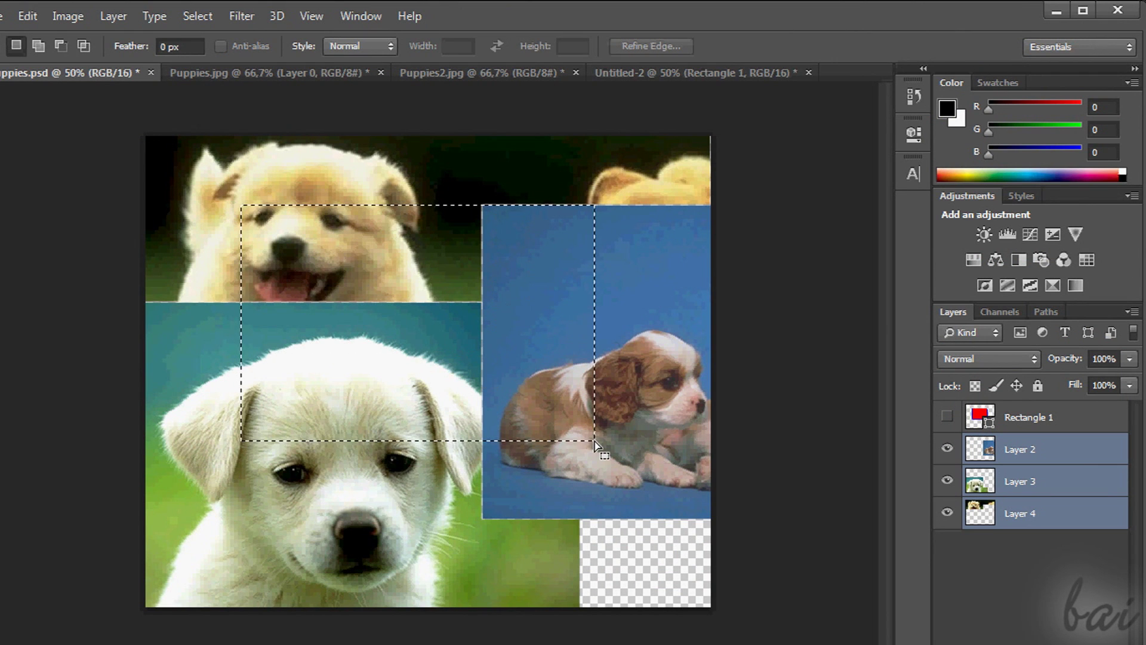
pyautogui.click(37, 18)
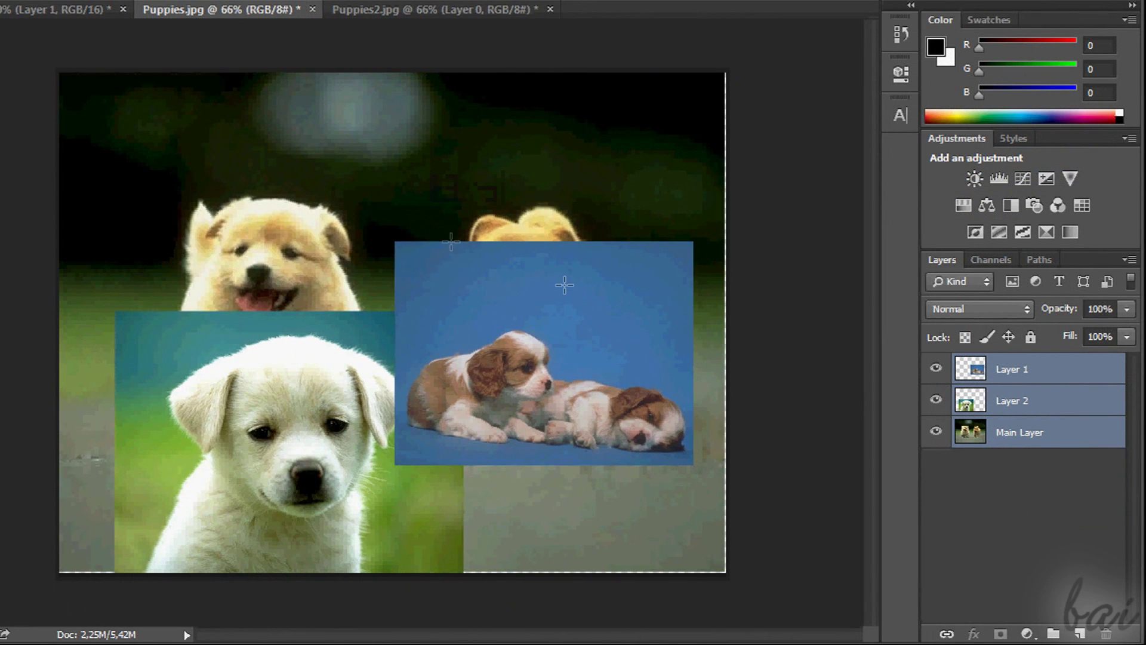
pyautogui.rightClick(1013, 410)
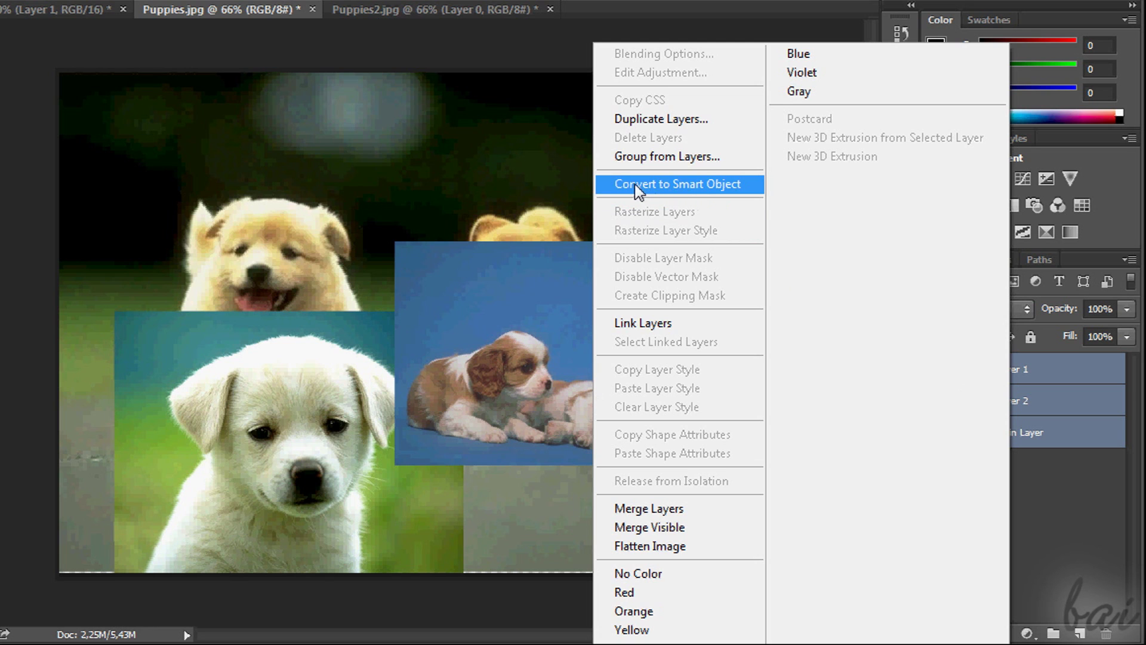
# Step: Convert the collage layers to one smart object, shift it, and marquee a rectangle over it
pyautogui.click(692, 184)
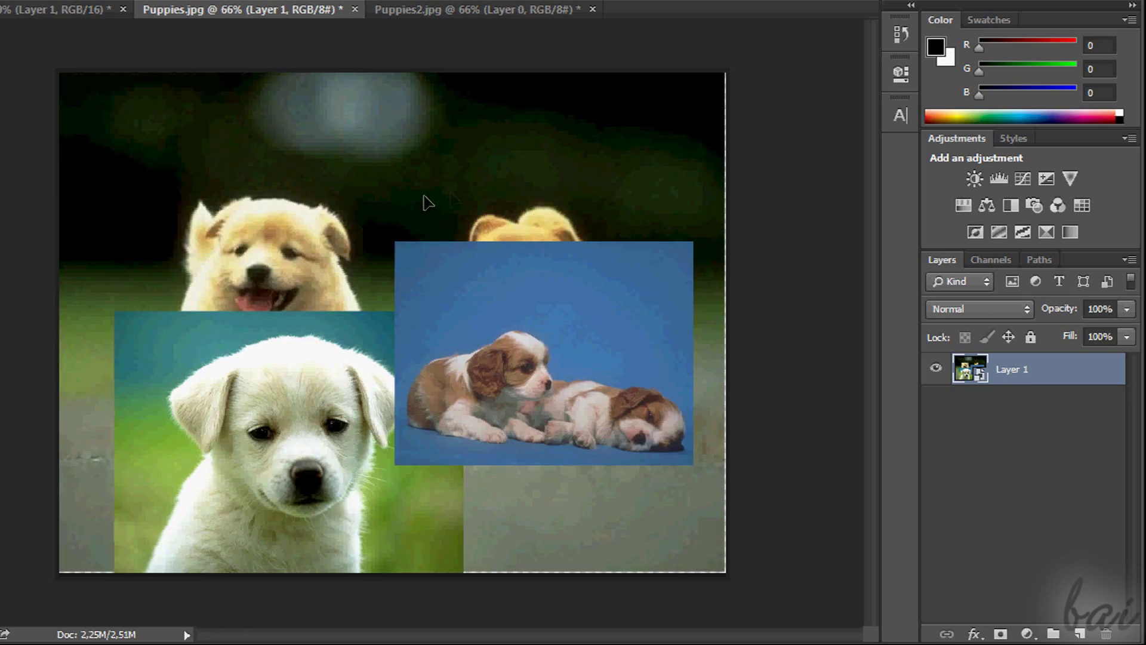
pyautogui.moveTo(425, 202); pyautogui.dragTo(464, 197)
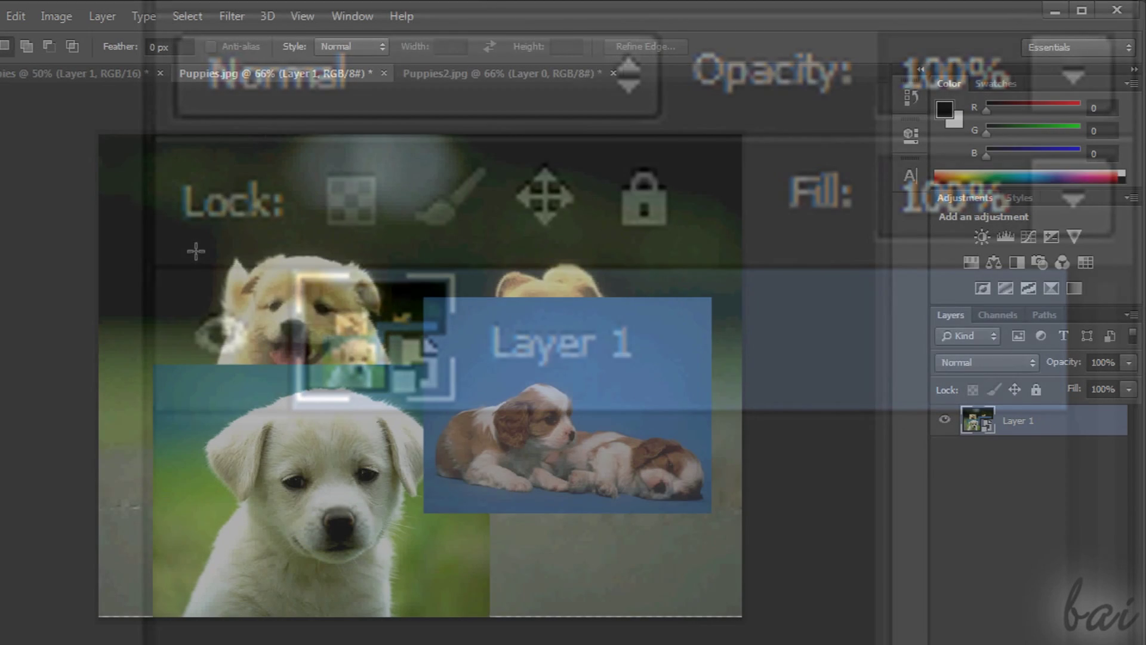
pyautogui.moveTo(196, 249); pyautogui.dragTo(578, 575)
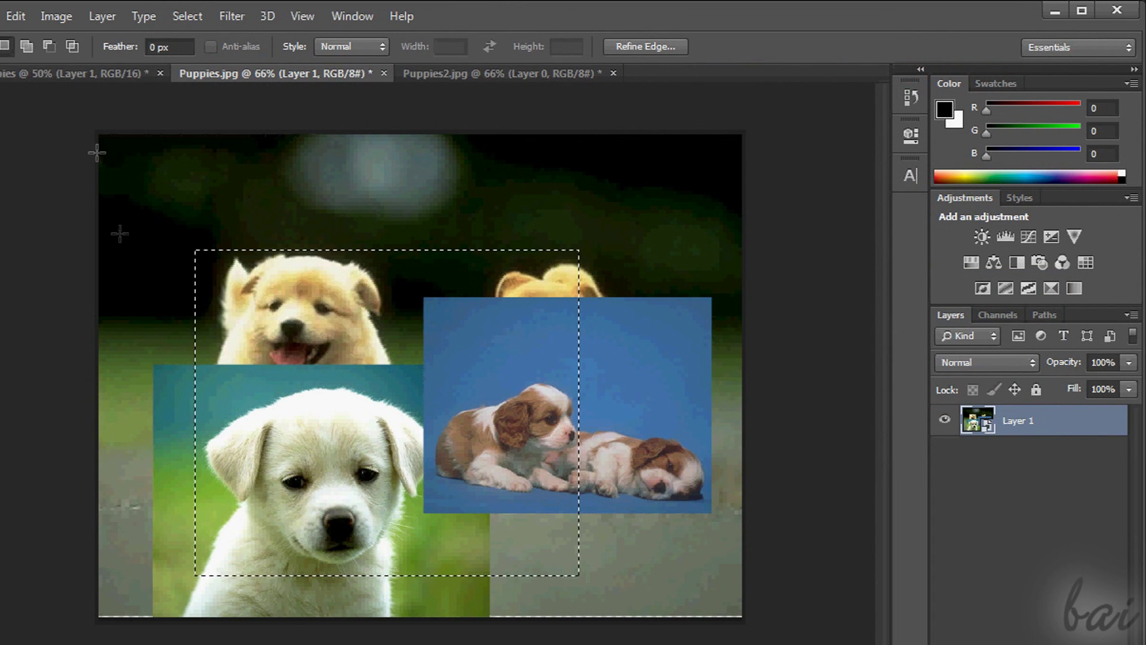
# Step: Copy Merged the marked area and paste it into the empty transparent document
pyautogui.click(16, 16)
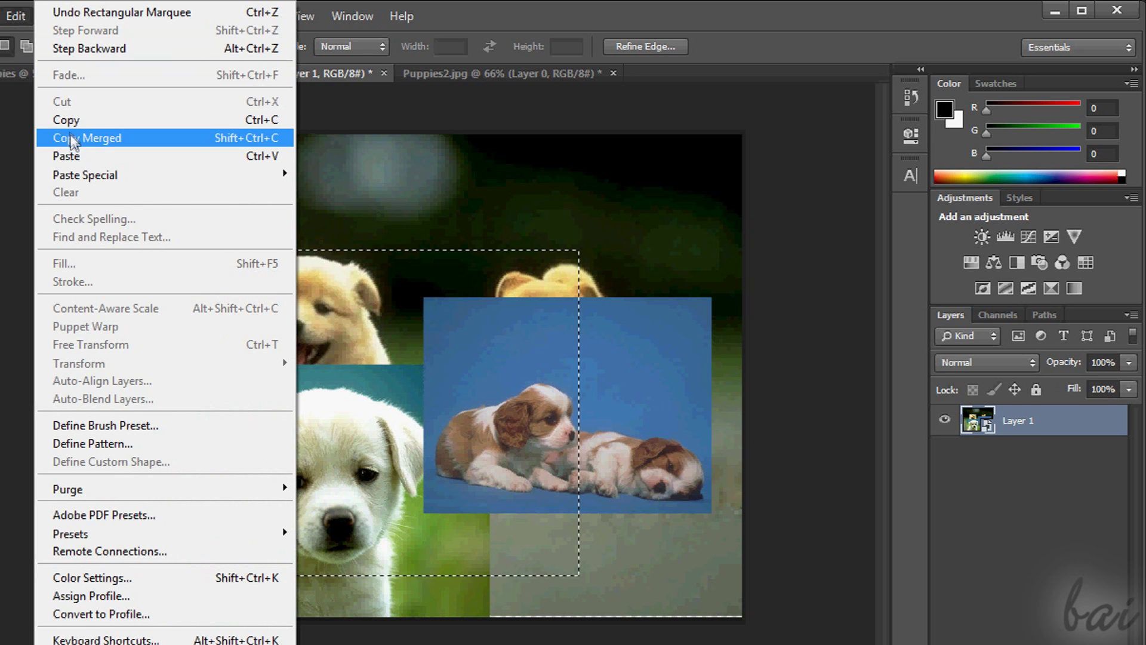
pyautogui.click(71, 137)
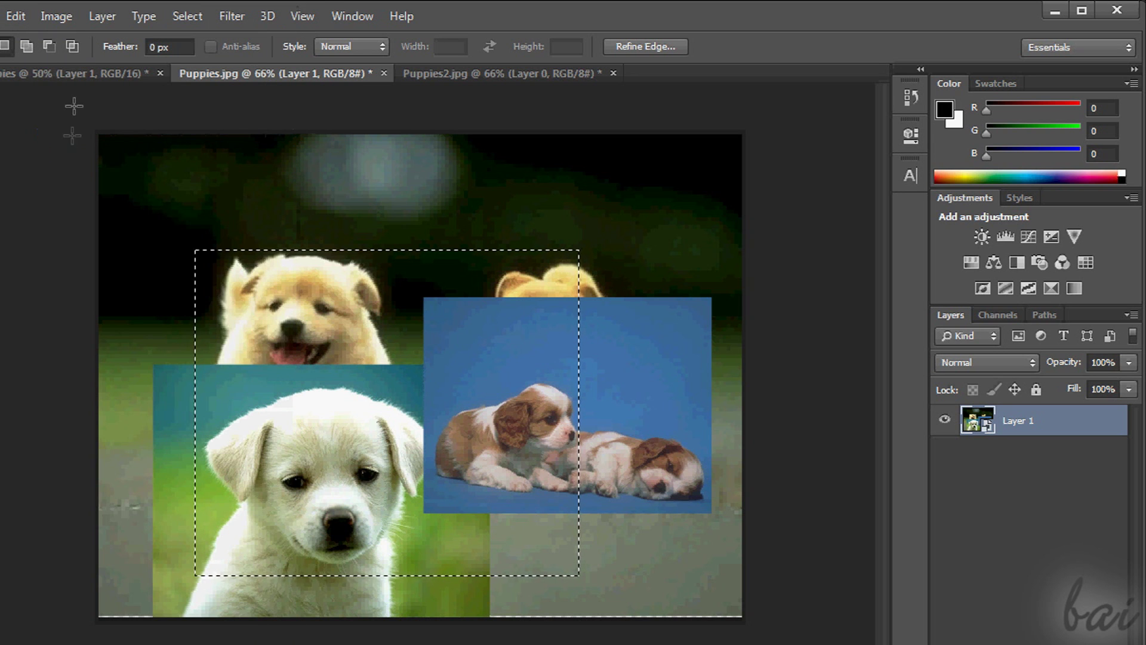
pyautogui.click(55, 80)
pyautogui.click(16, 16)
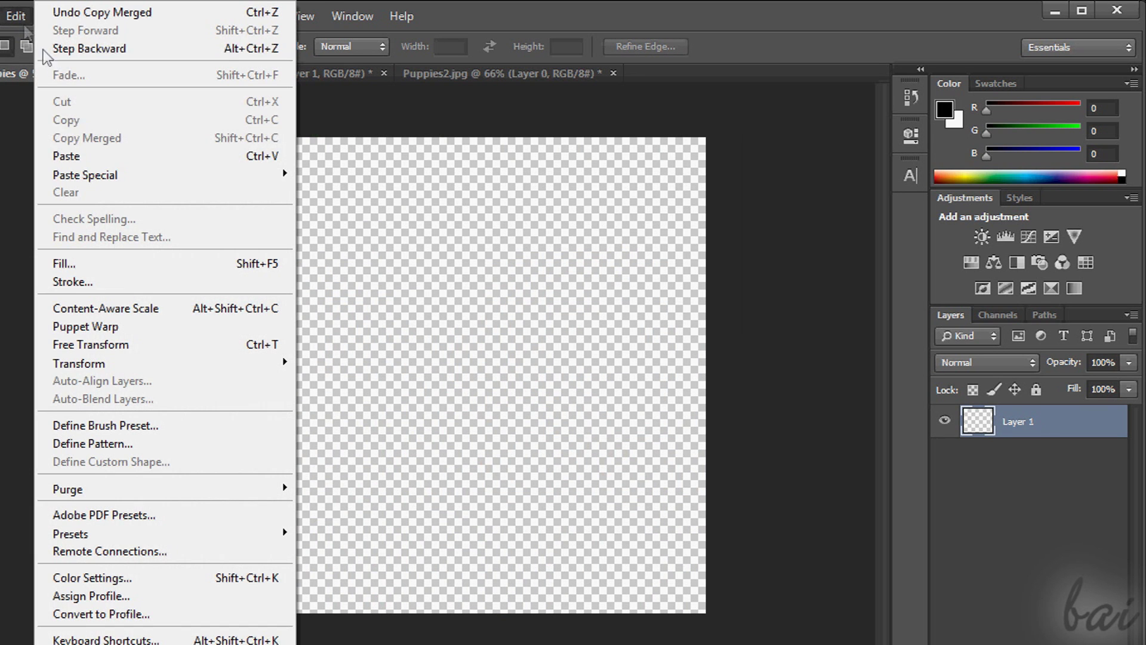
pyautogui.click(76, 157)
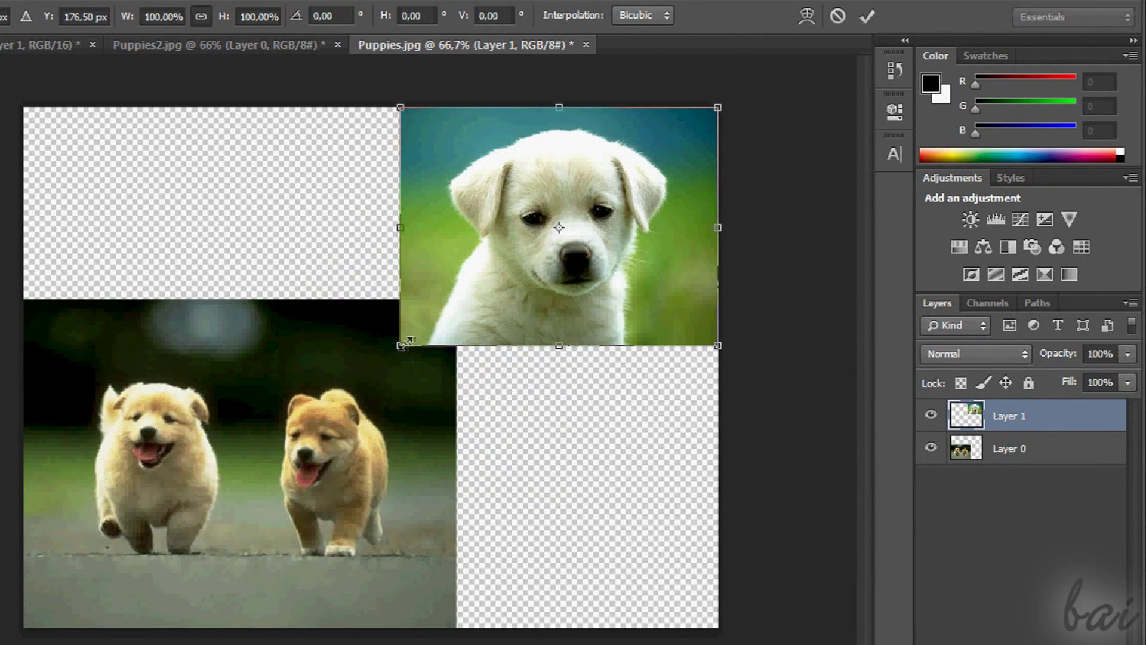
# Step: Enlarge the white puppy to about 124%, then toggle Layer 0 and Layer 1 visibility to compare
pyautogui.moveTo(371, 360); pyautogui.dragTo(292, 419)
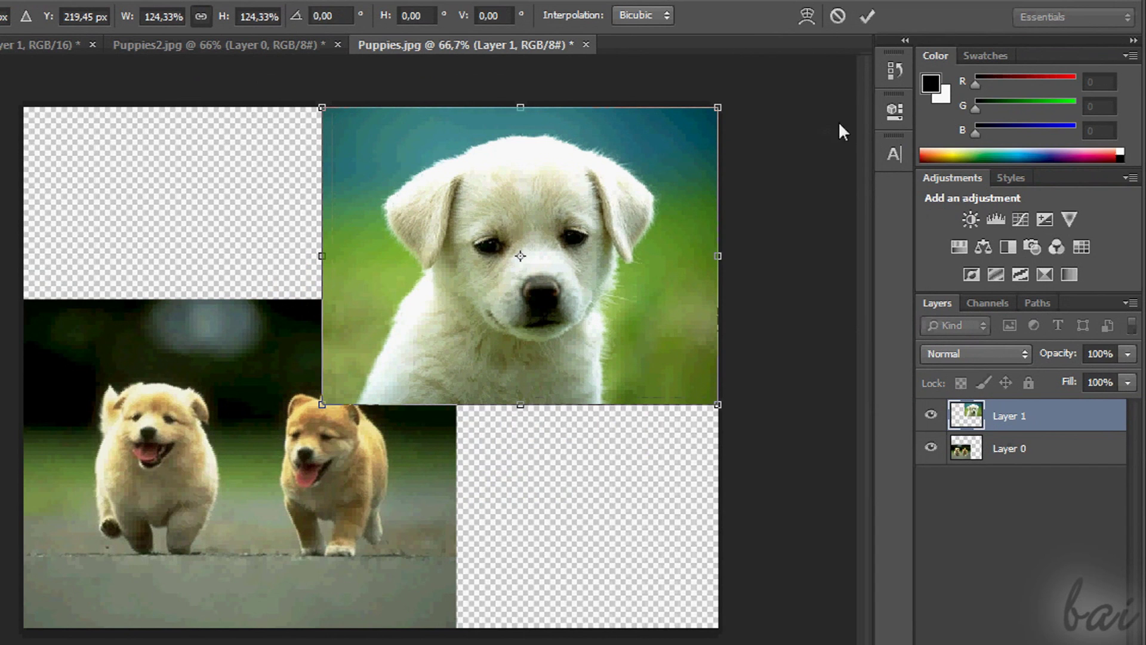
pyautogui.click(865, 17)
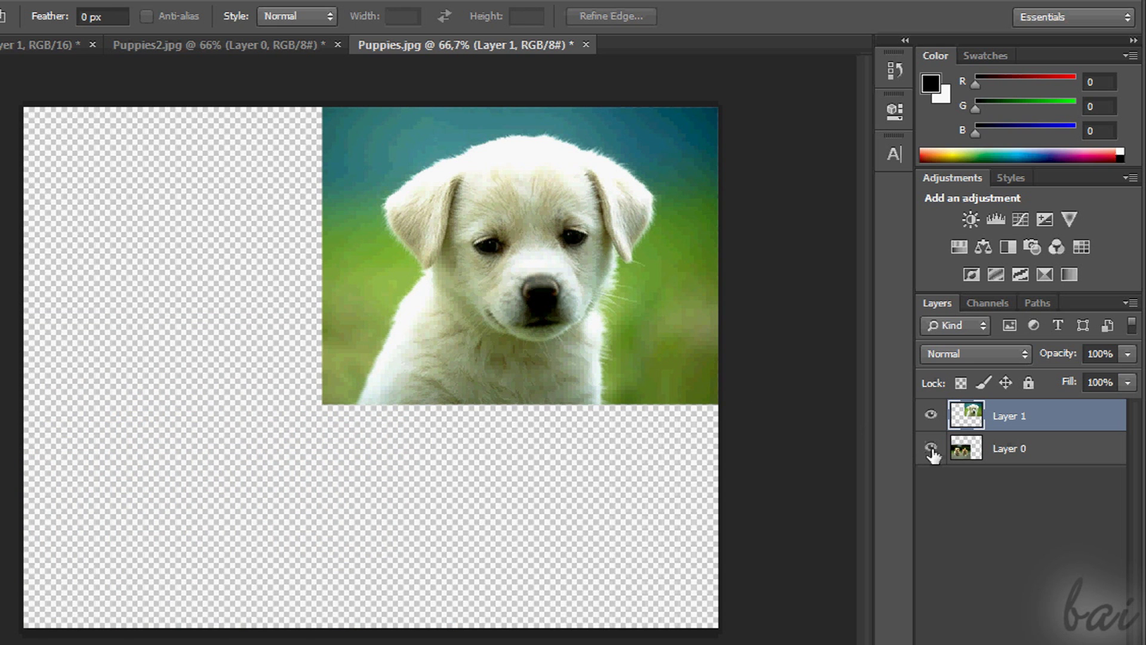
pyautogui.click(931, 449)
pyautogui.click(931, 449)
pyautogui.click(932, 450)
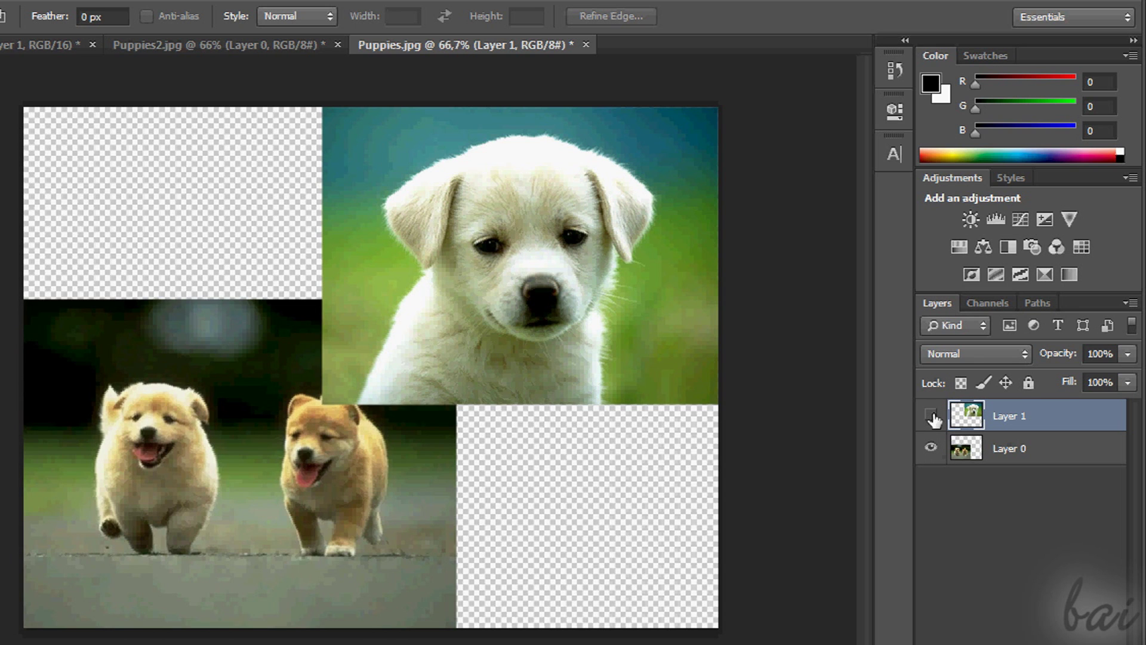
pyautogui.click(932, 417)
pyautogui.click(932, 417)
pyautogui.click(933, 417)
pyautogui.click(932, 417)
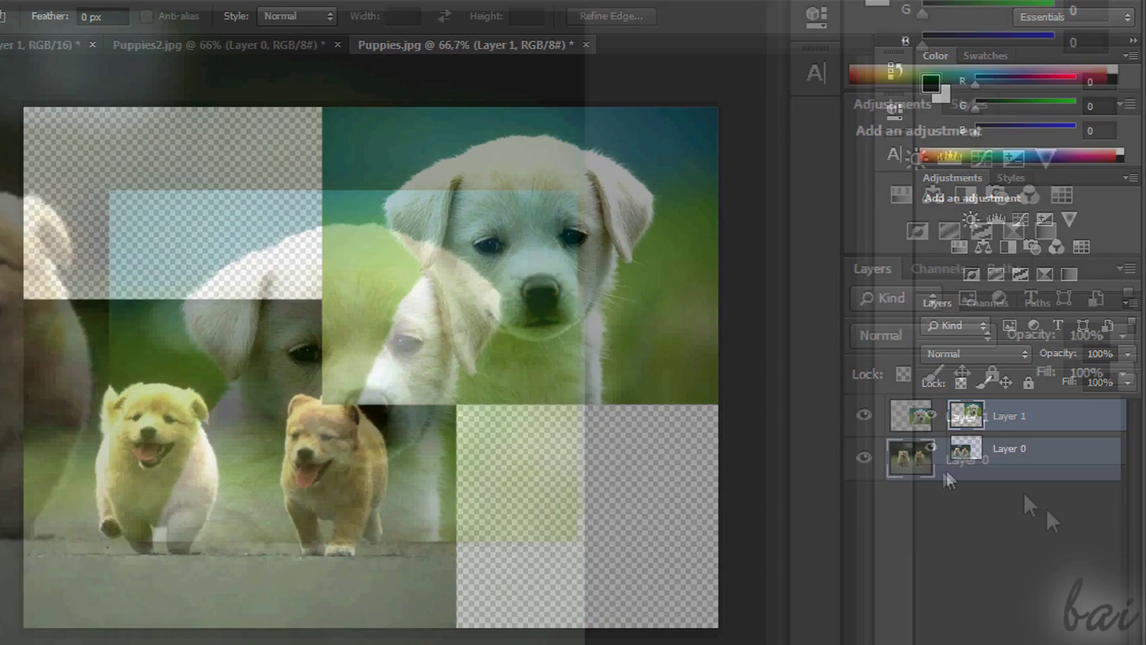
# Step: Rename the two-puppies Layer 0 to 'Main layer'
pyautogui.click(1019, 454)
pyautogui.doubleClick(862, 499)
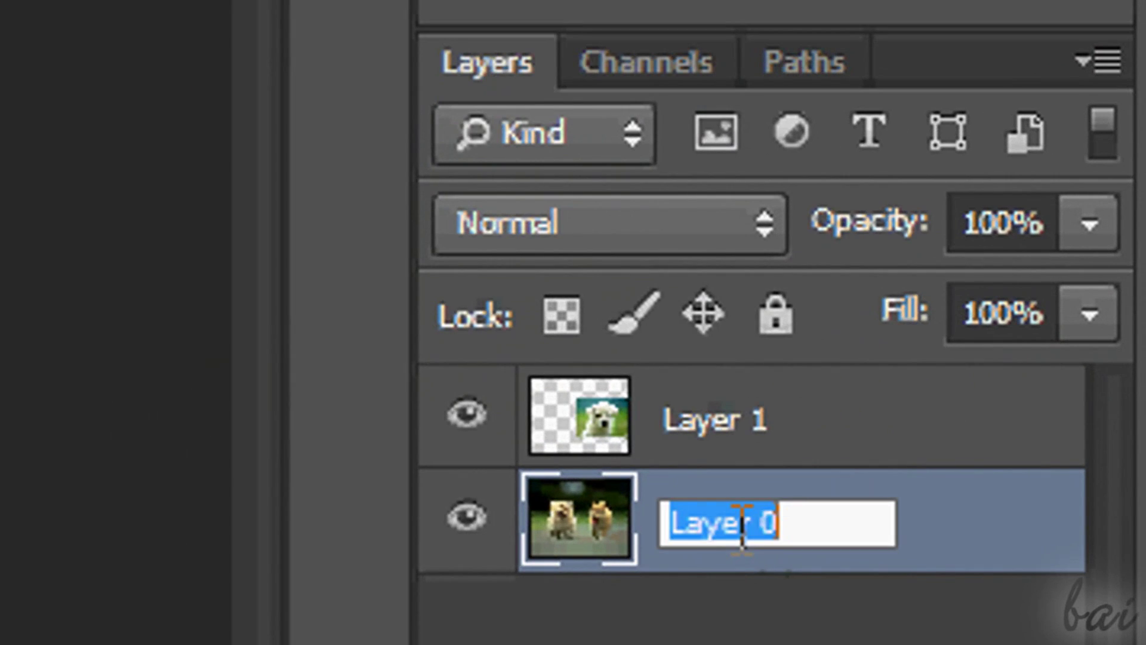
pyautogui.click(899, 491)
pyautogui.moveTo(899, 491); pyautogui.dragTo(754, 501)
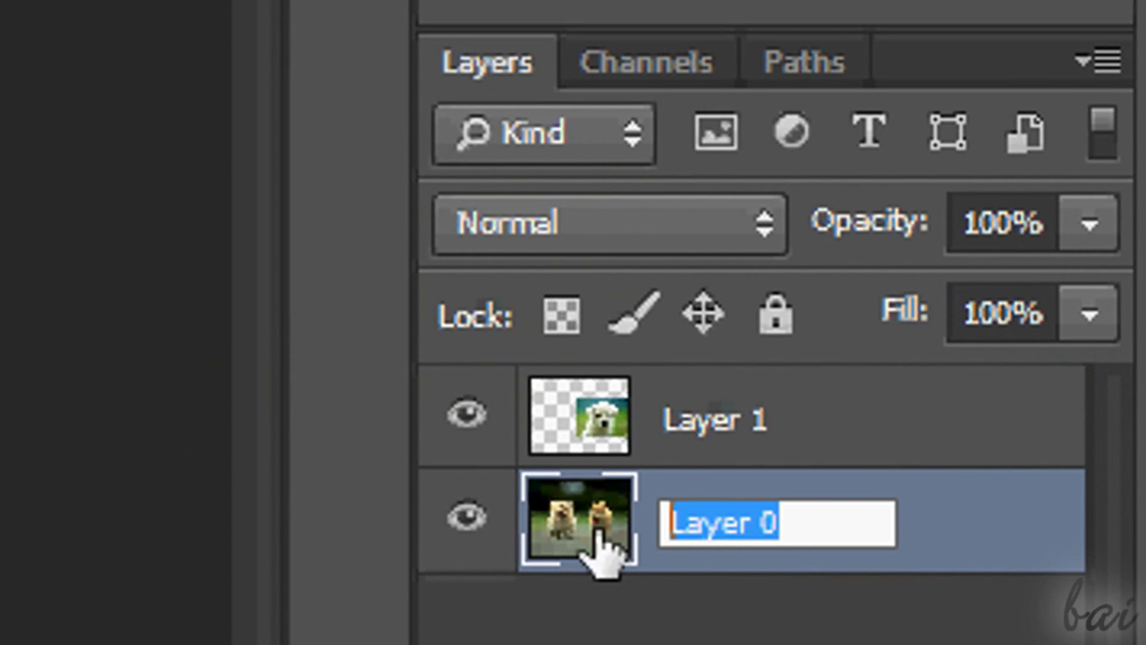
pyautogui.write('Main layer')
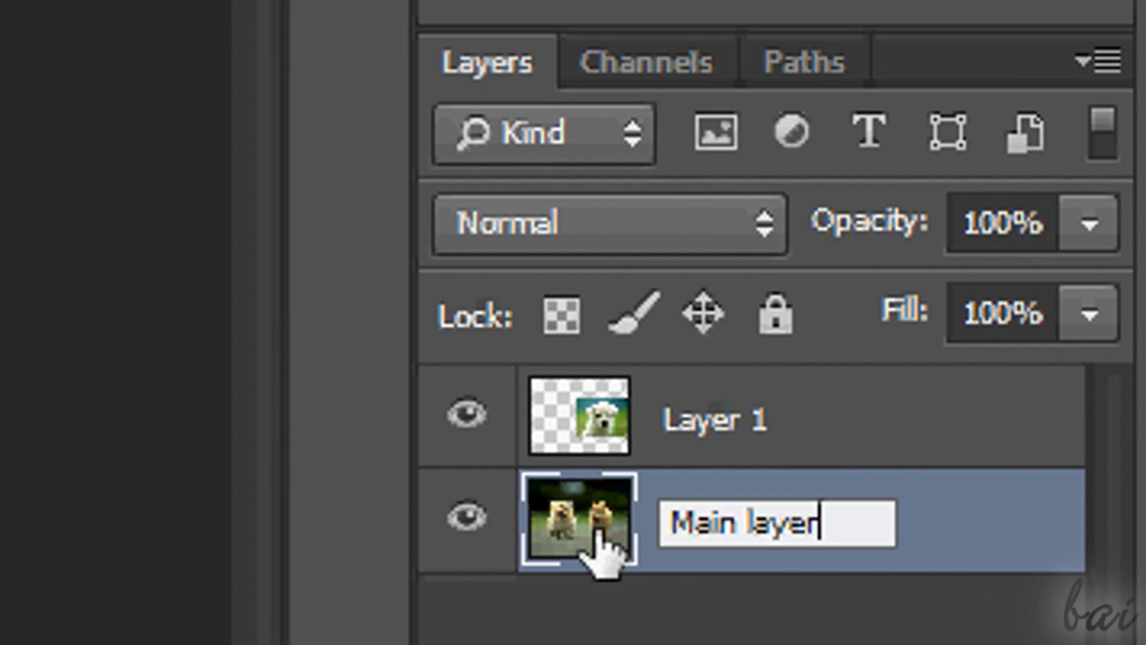
pyautogui.press('Return')
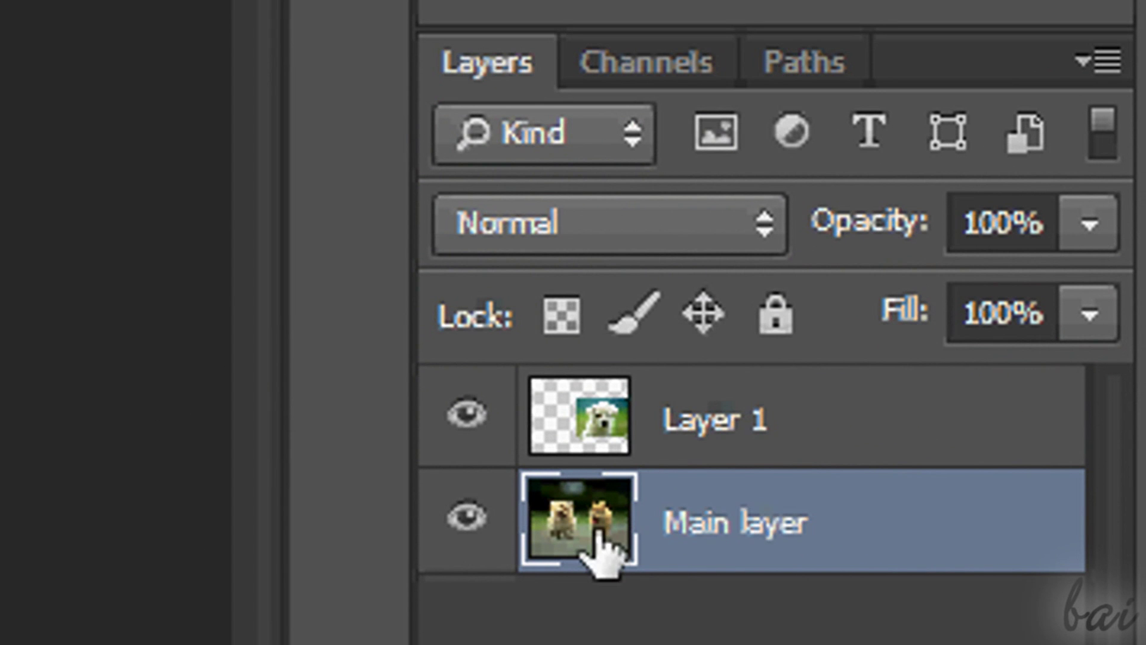
# Step: Rename Layer 1 to 'Puppy', keep it above Main layer, and lock it fully
pyautogui.doubleClick(764, 421)
pyautogui.write('Puppy')
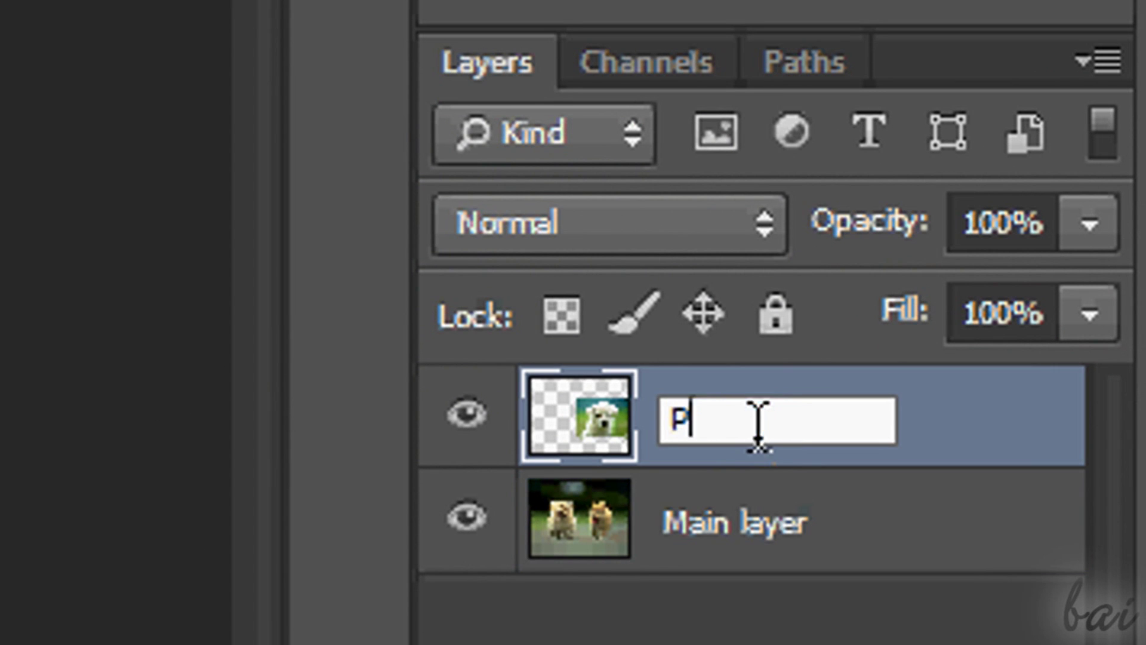
pyautogui.press('Return')
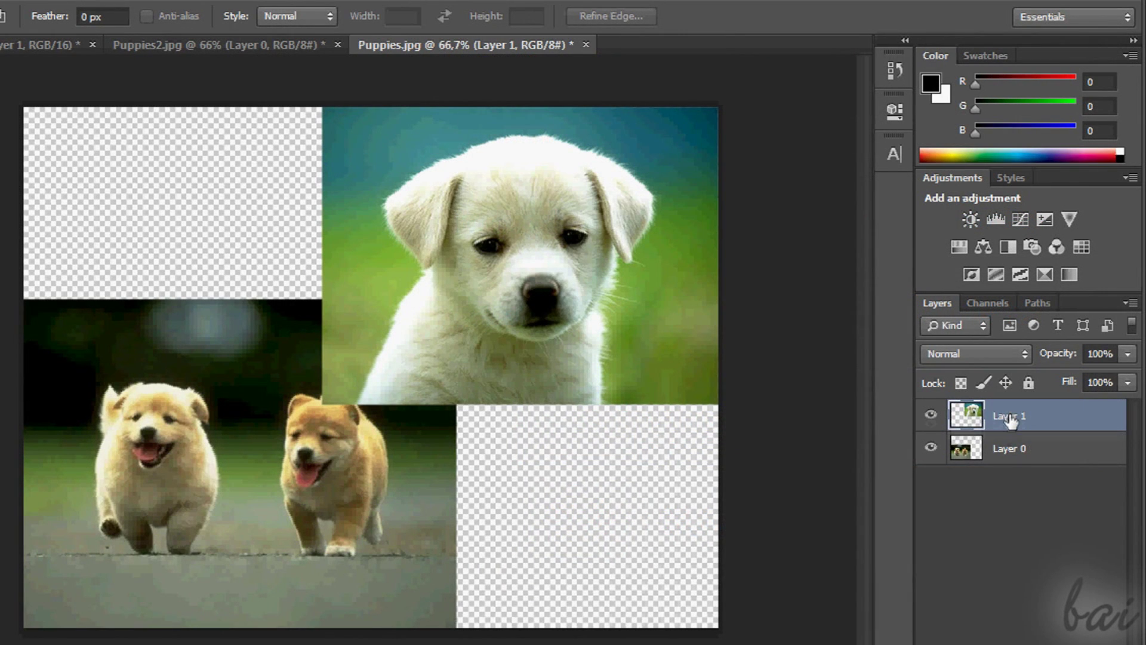
pyautogui.moveTo(1008, 418)
pyautogui.mouseDown()
pyautogui.moveTo(1016, 472)
pyautogui.moveTo(1021, 413)
pyautogui.mouseUp()
pyautogui.click(1030, 383)
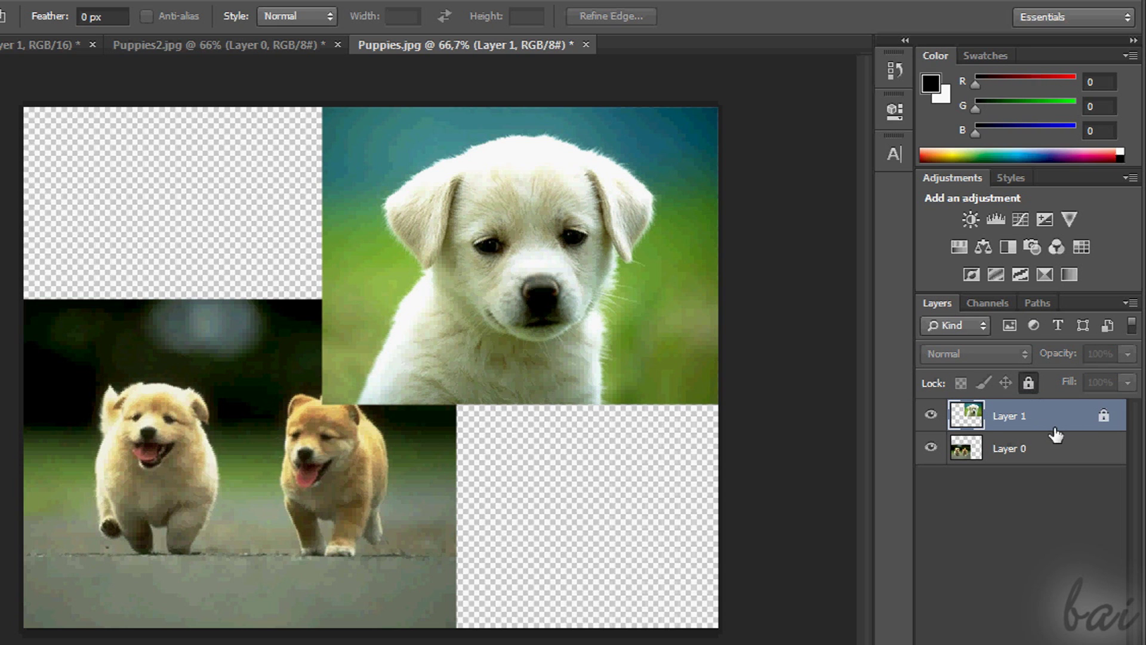
# Step: Toggle the locked Puppy layer's visibility, attempt to move it, and dismiss the lock warning
pyautogui.click(930, 416)
pyautogui.click(931, 416)
pyautogui.moveTo(526, 236); pyautogui.dragTo(602, 293)
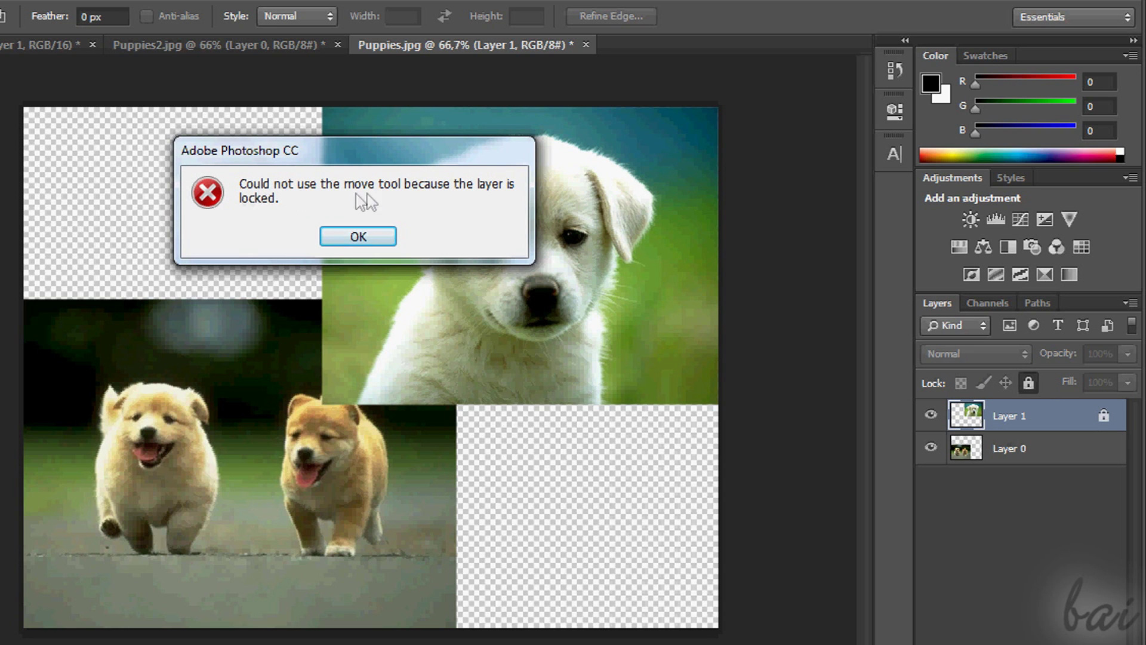
pyautogui.click(334, 236)
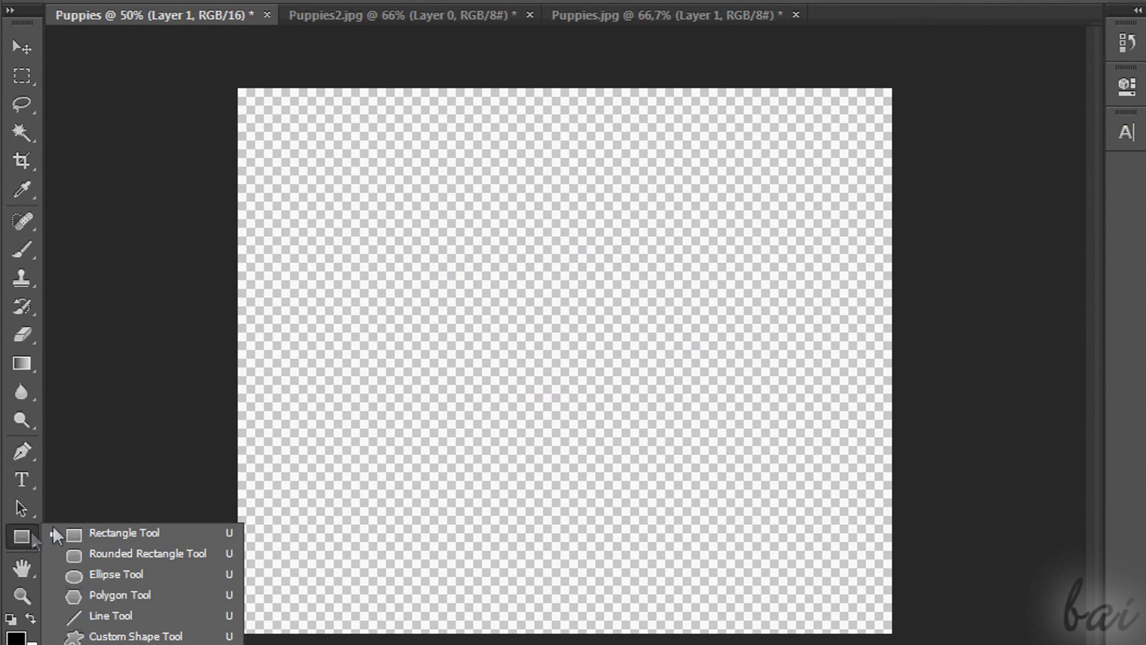
# Step: Draw a rectangle with red fill and a magenta outline about 9 pt thick
pyautogui.click(148, 533)
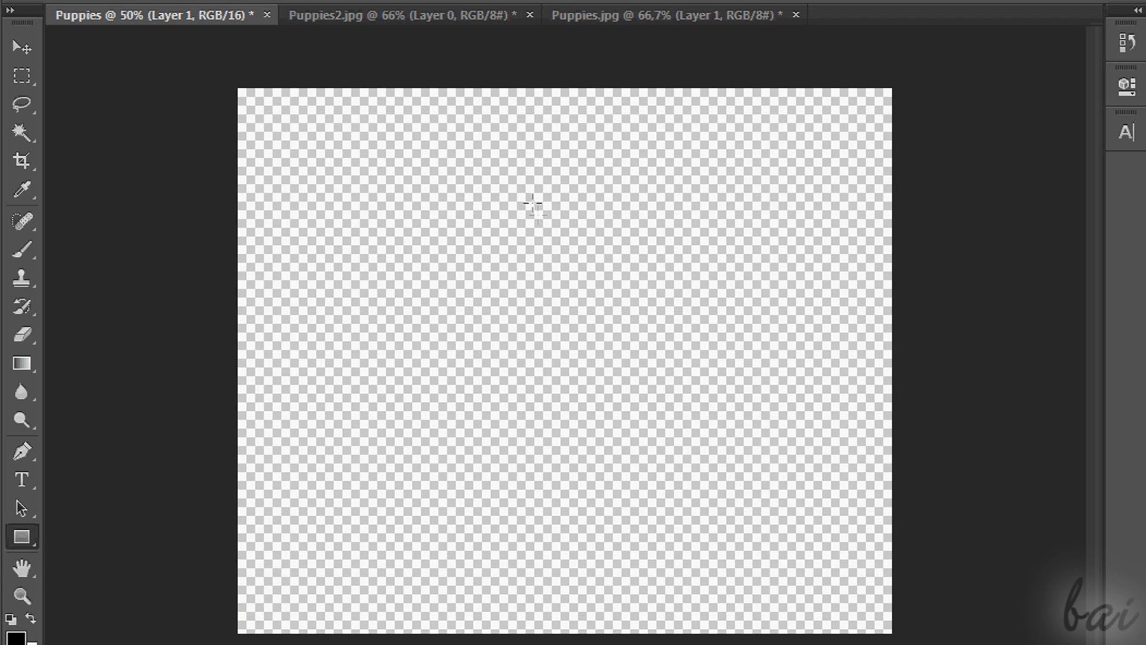
pyautogui.moveTo(376, 167)
pyautogui.mouseDown()
pyautogui.moveTo(409, 204)
pyautogui.moveTo(698, 396)
pyautogui.moveTo(730, 437)
pyautogui.mouseUp()
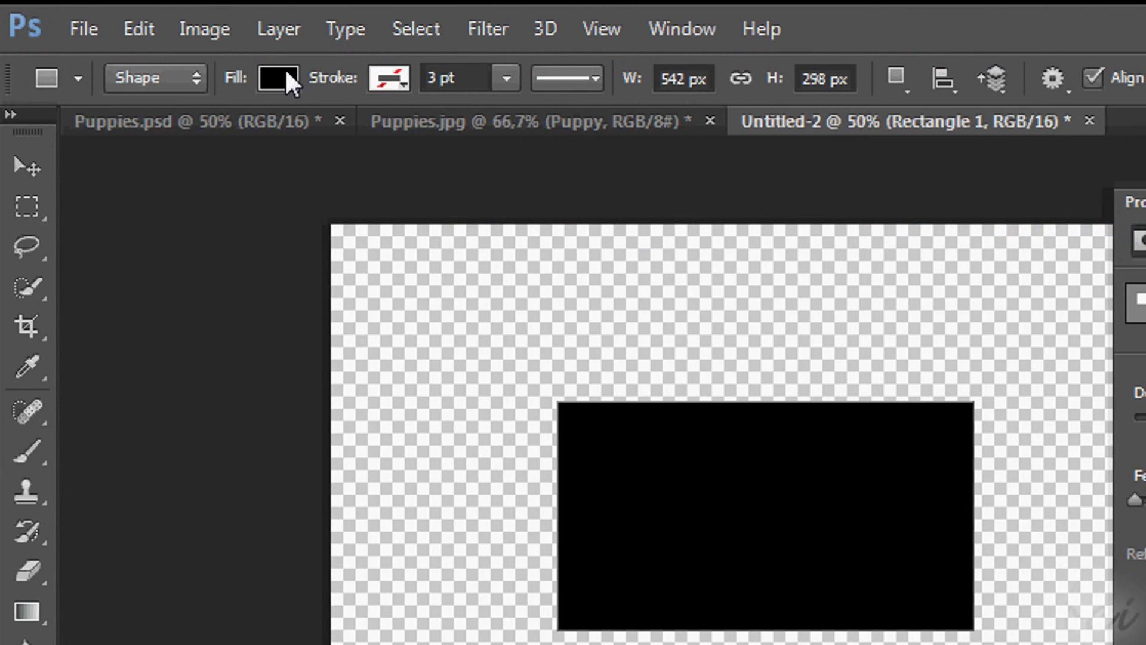
pyautogui.click(522, 145)
pyautogui.click(129, 255)
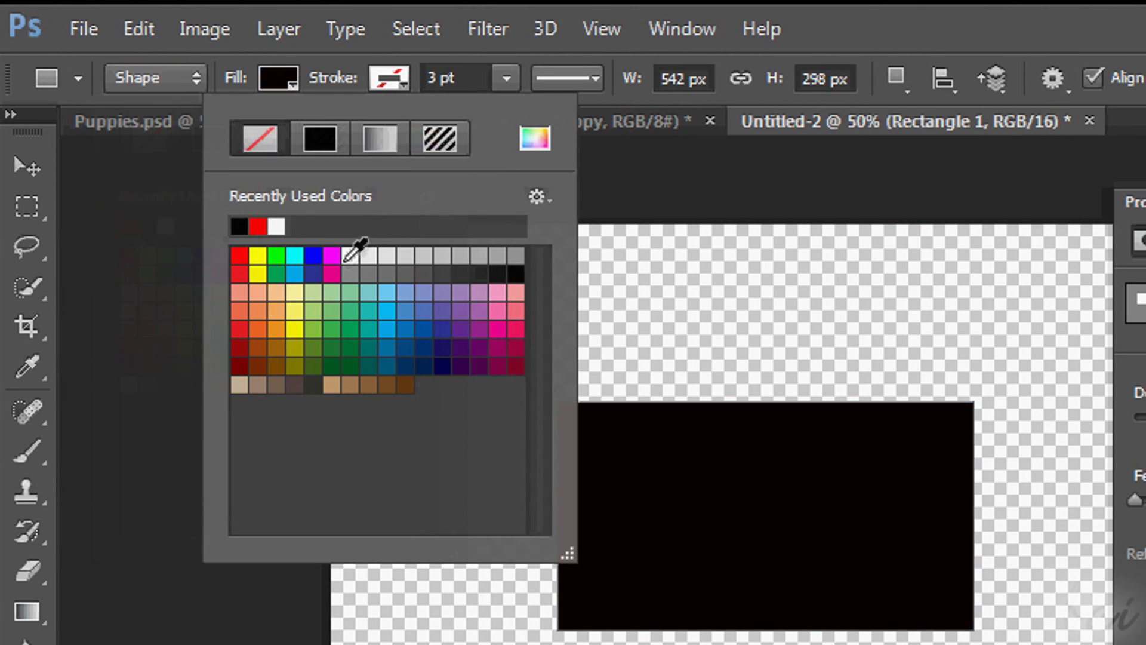
pyautogui.click(330, 256)
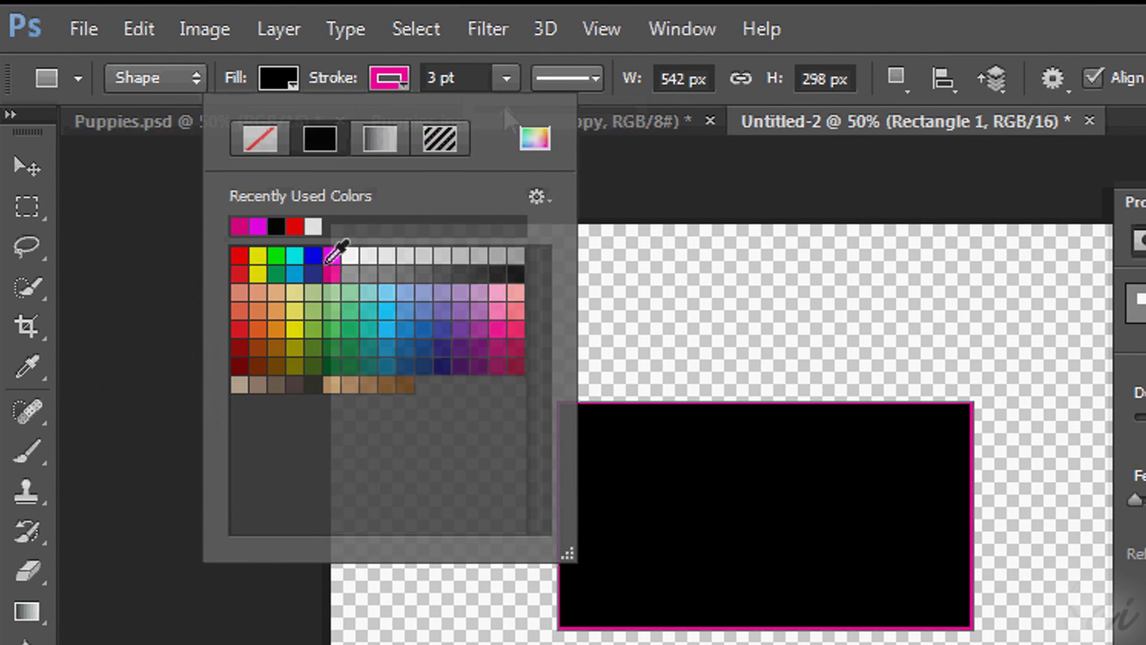
pyautogui.click(506, 77)
pyautogui.moveTo(480, 109)
pyautogui.mouseDown()
pyautogui.moveTo(532, 109)
pyautogui.moveTo(514, 109)
pyautogui.mouseUp()
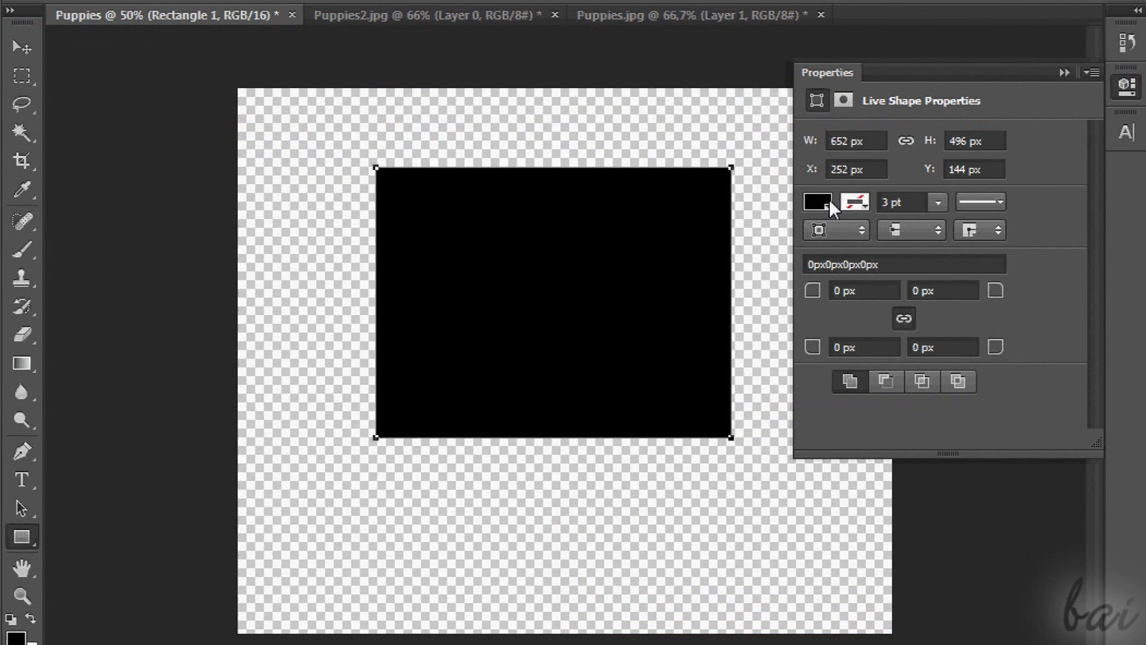
# Step: Make the outline blue, try rainbow and grey texture pattern fills, then return to solid red
pyautogui.click(826, 202)
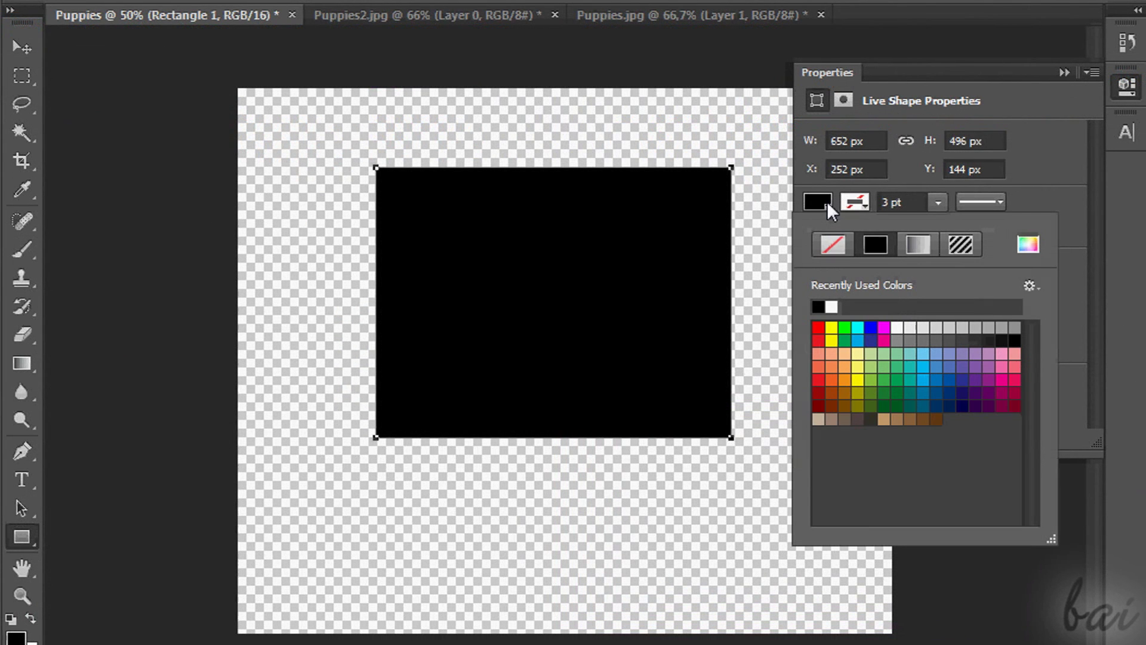
pyautogui.click(818, 328)
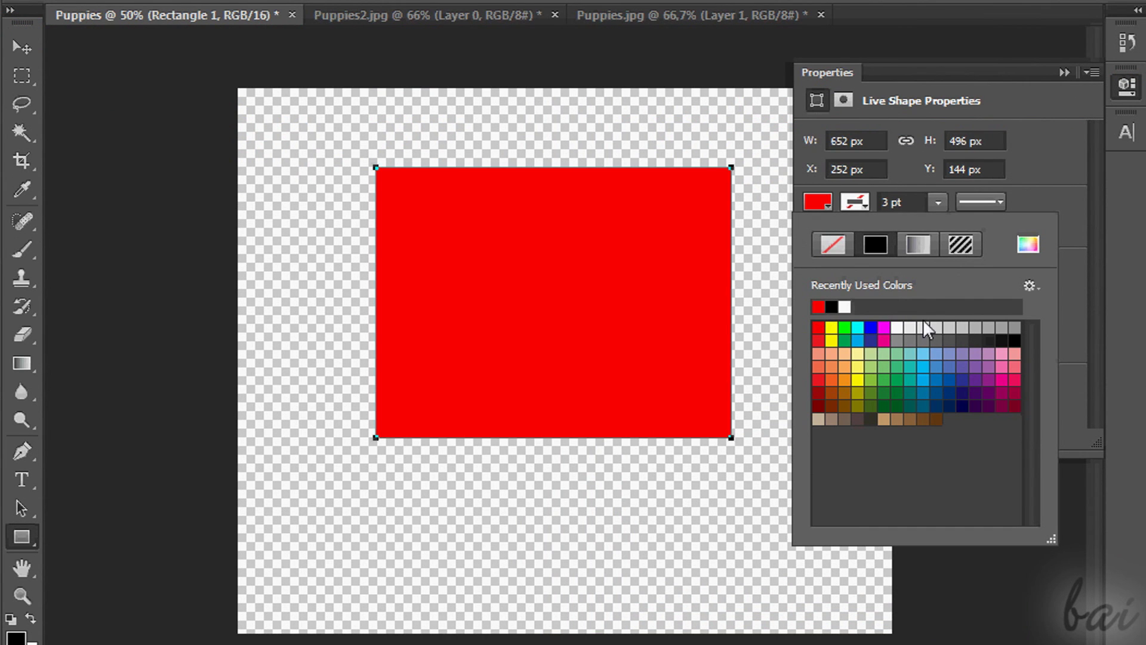
pyautogui.click(868, 204)
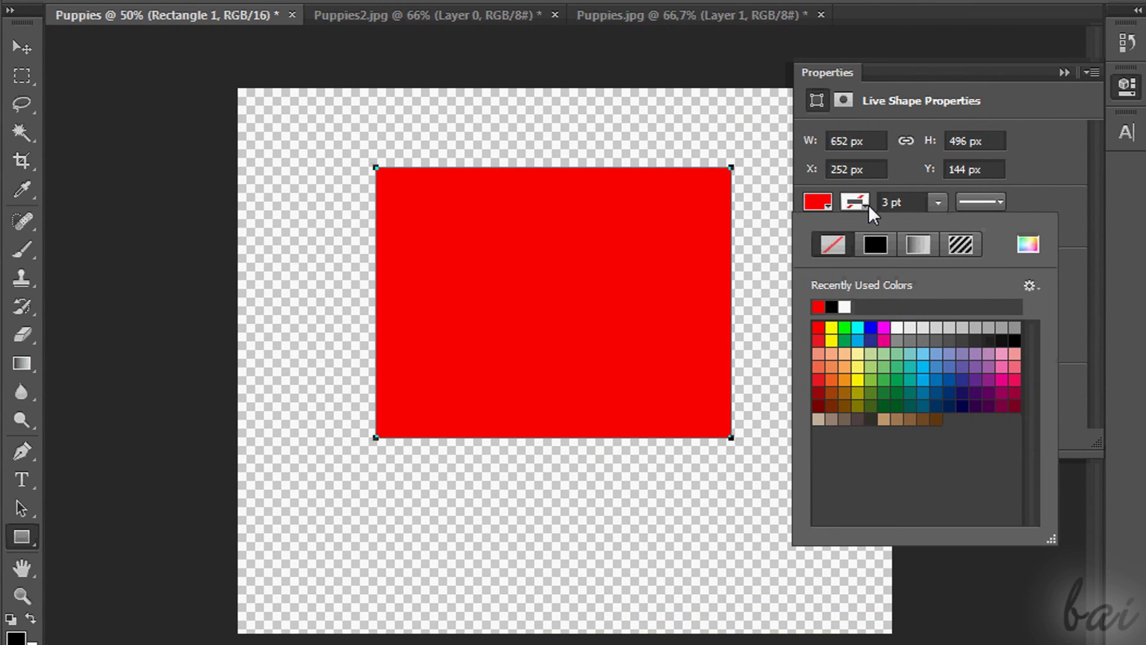
pyautogui.click(869, 328)
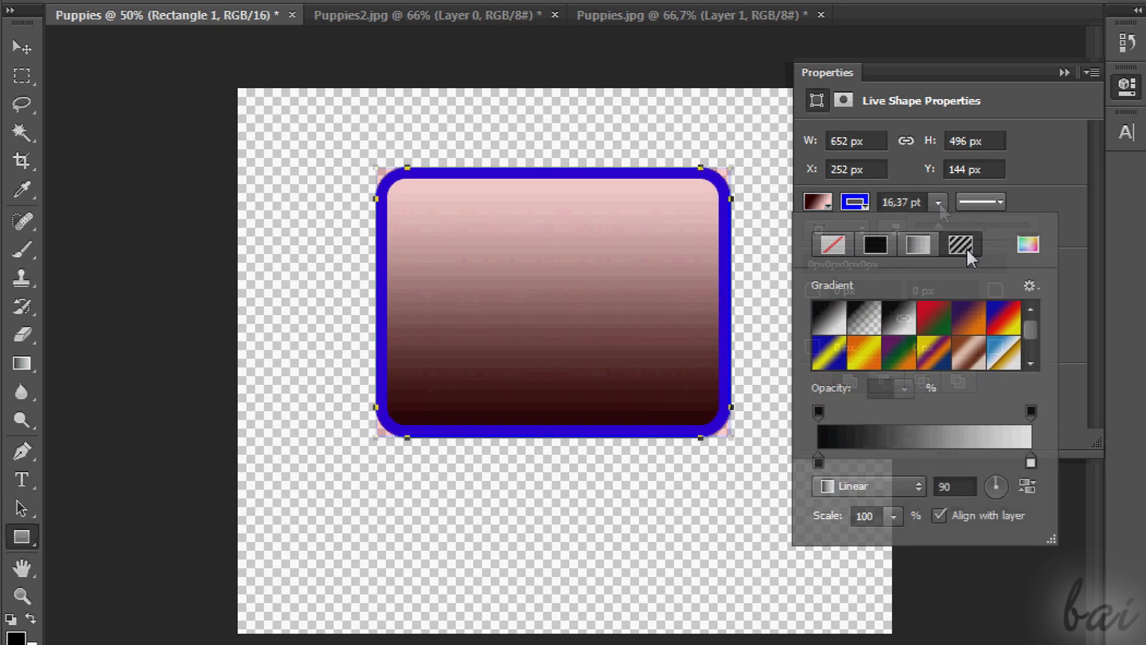
pyautogui.click(966, 249)
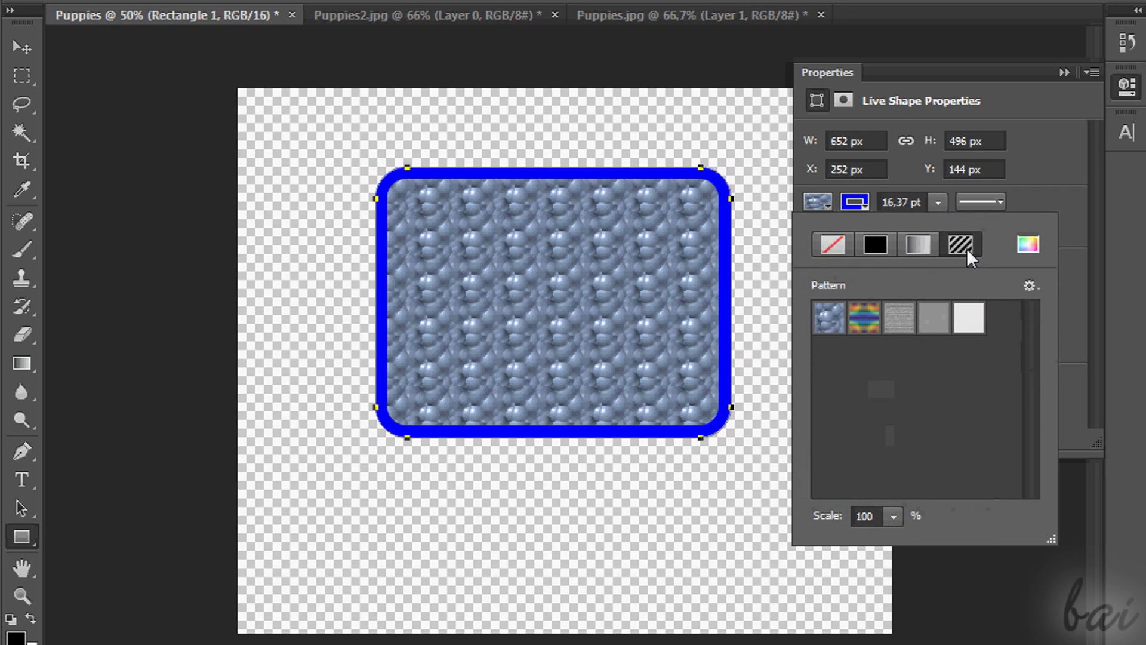
pyautogui.click(863, 317)
pyautogui.click(895, 321)
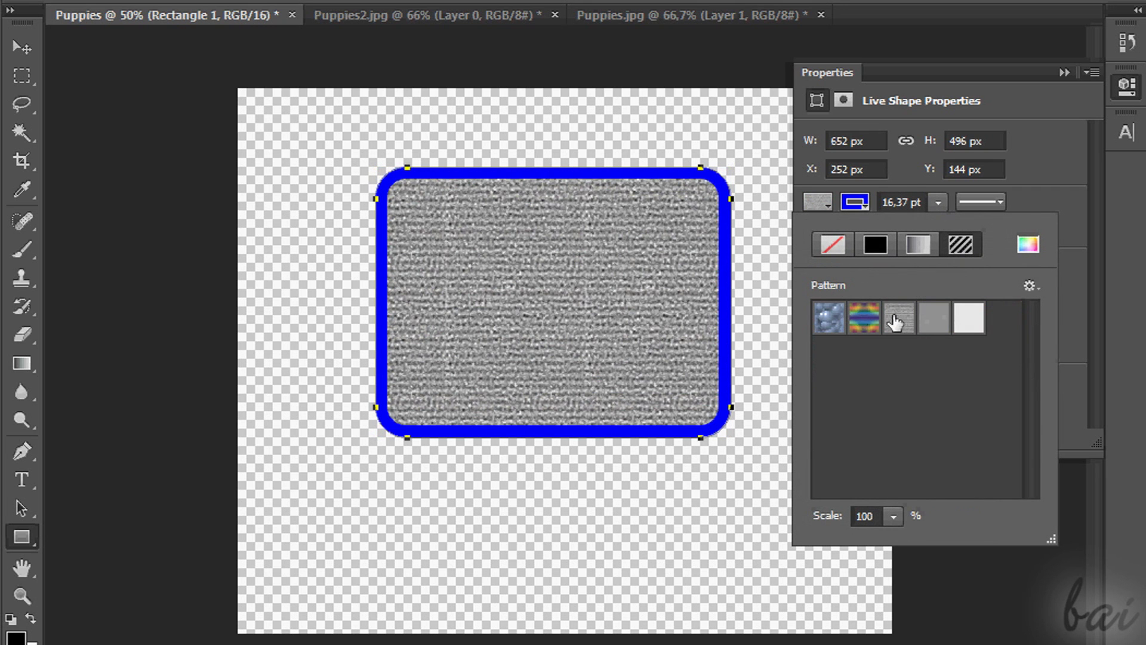
pyautogui.click(868, 243)
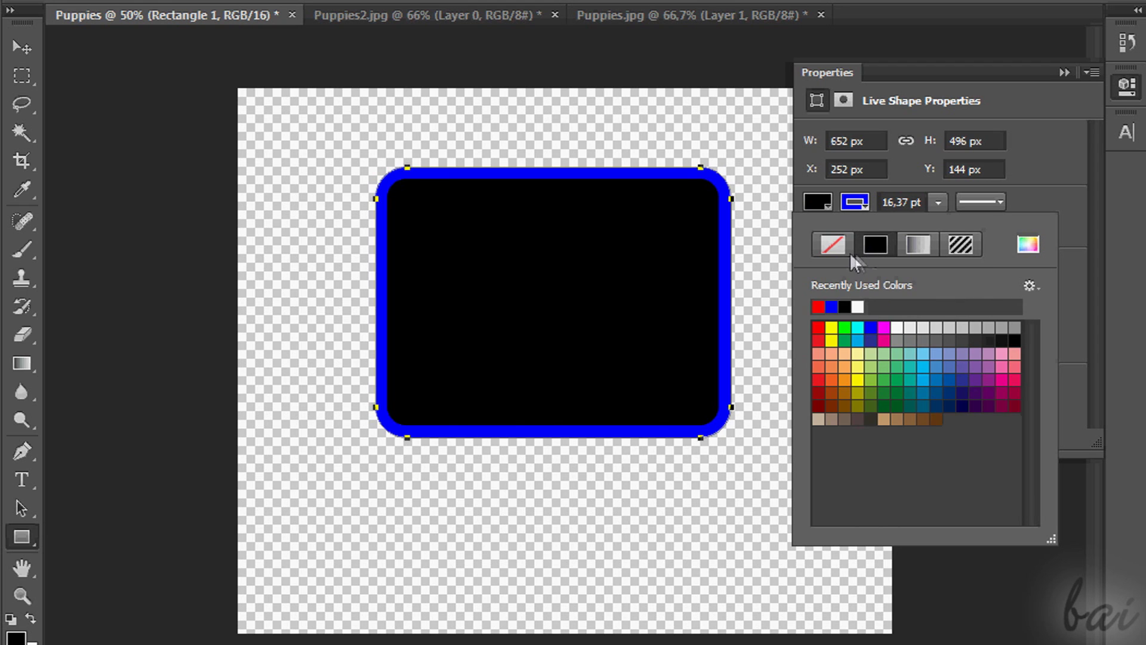
pyautogui.click(819, 306)
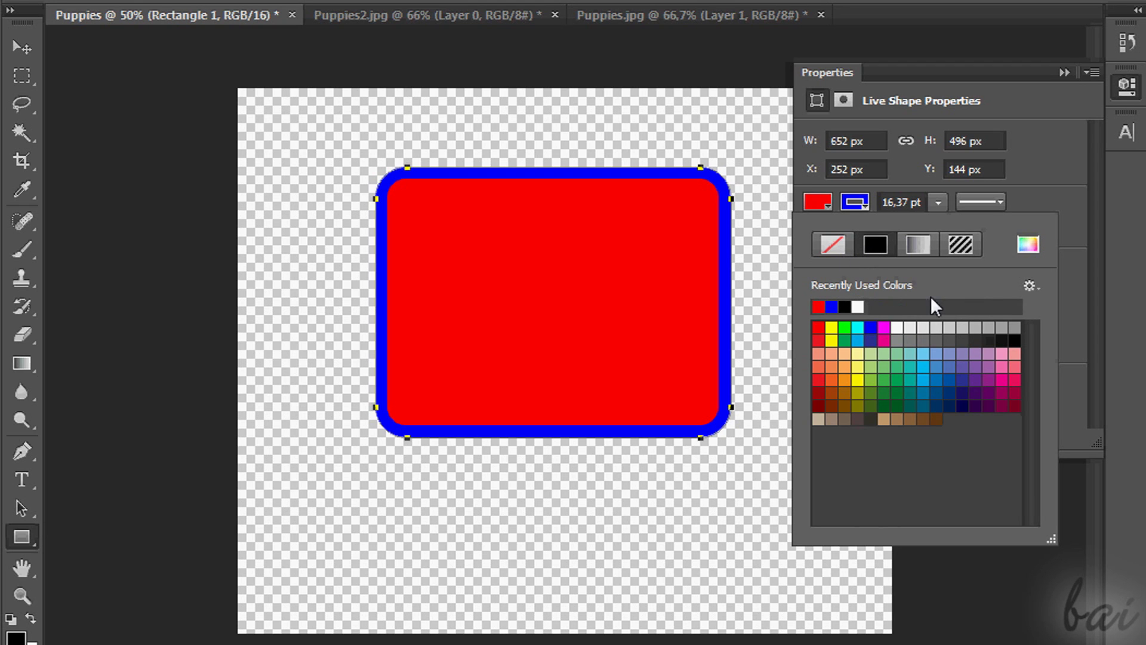
# Step: Round the corners to 41 px and set the fill to No Color, keeping the blue outline
pyautogui.click(1066, 84)
pyautogui.moveTo(995, 290)
pyautogui.mouseDown()
pyautogui.moveTo(916, 289)
pyautogui.moveTo(1014, 295)
pyautogui.mouseUp()
pyautogui.click(817, 202)
pyautogui.click(1028, 243)
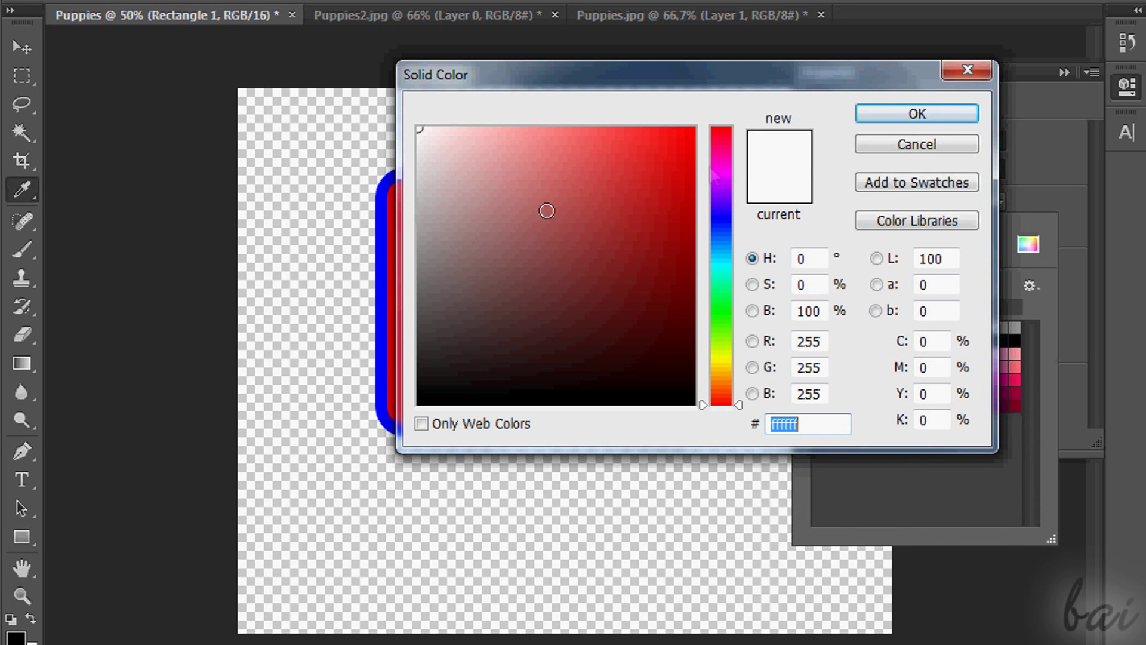
pyautogui.click(906, 146)
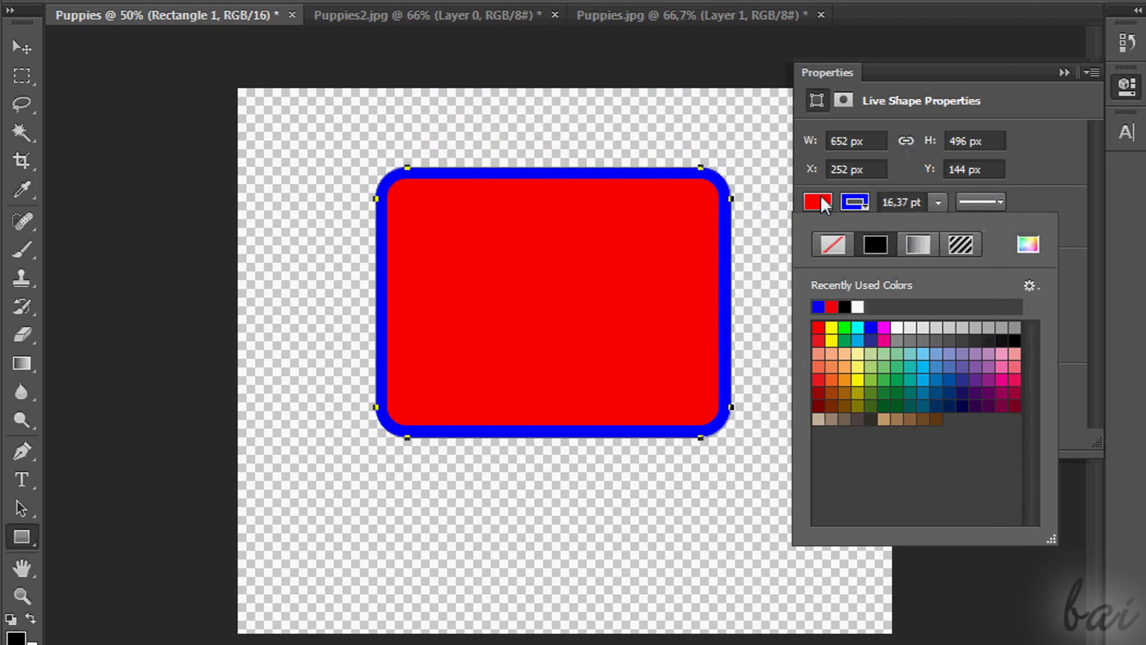
pyautogui.click(839, 242)
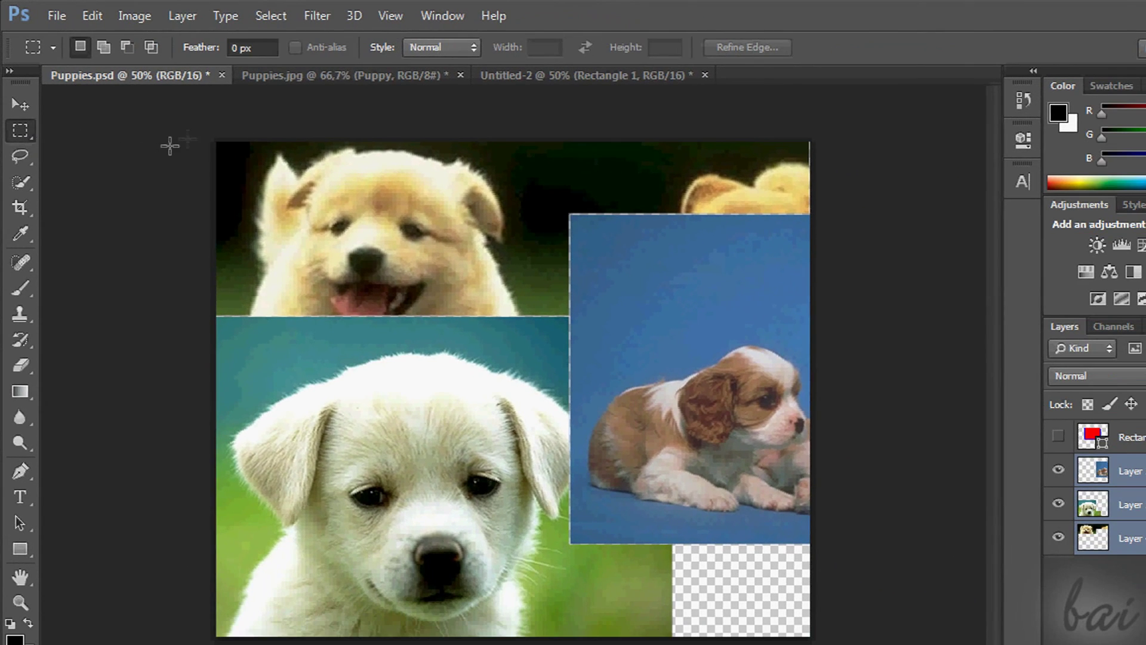
# Step: Select the whole canvas and drag Layer 1 inward, leaving transparent space on all sides
pyautogui.moveTo(215, 142); pyautogui.dragTo(835, 639)
pyautogui.click(22, 126)
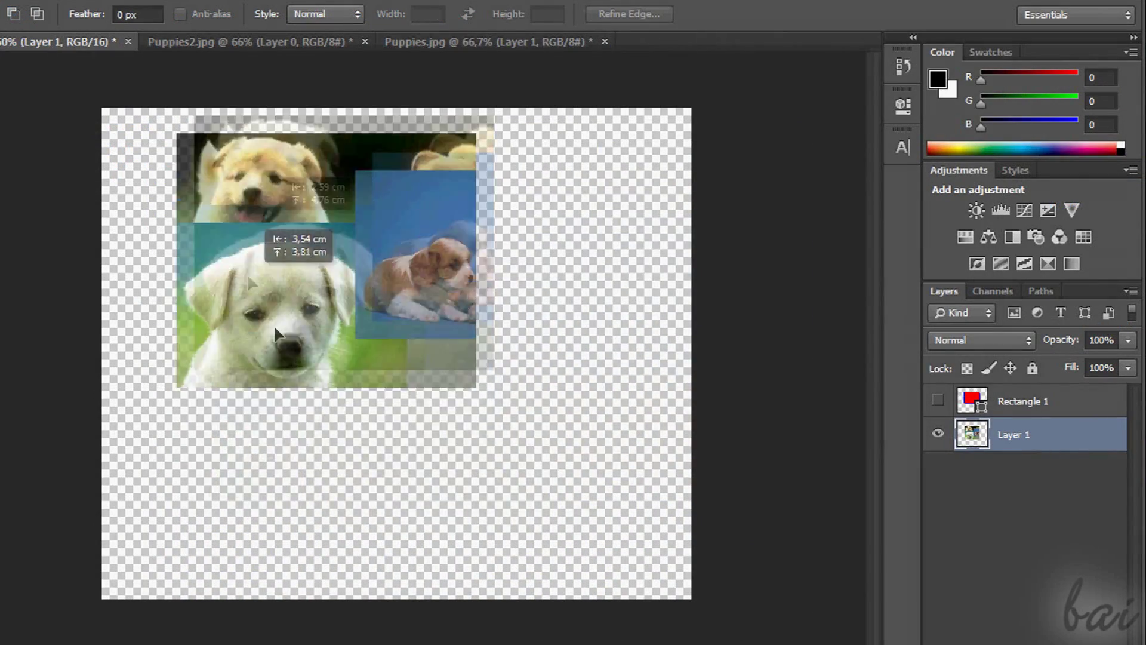
pyautogui.moveTo(269, 241); pyautogui.dragTo(292, 286)
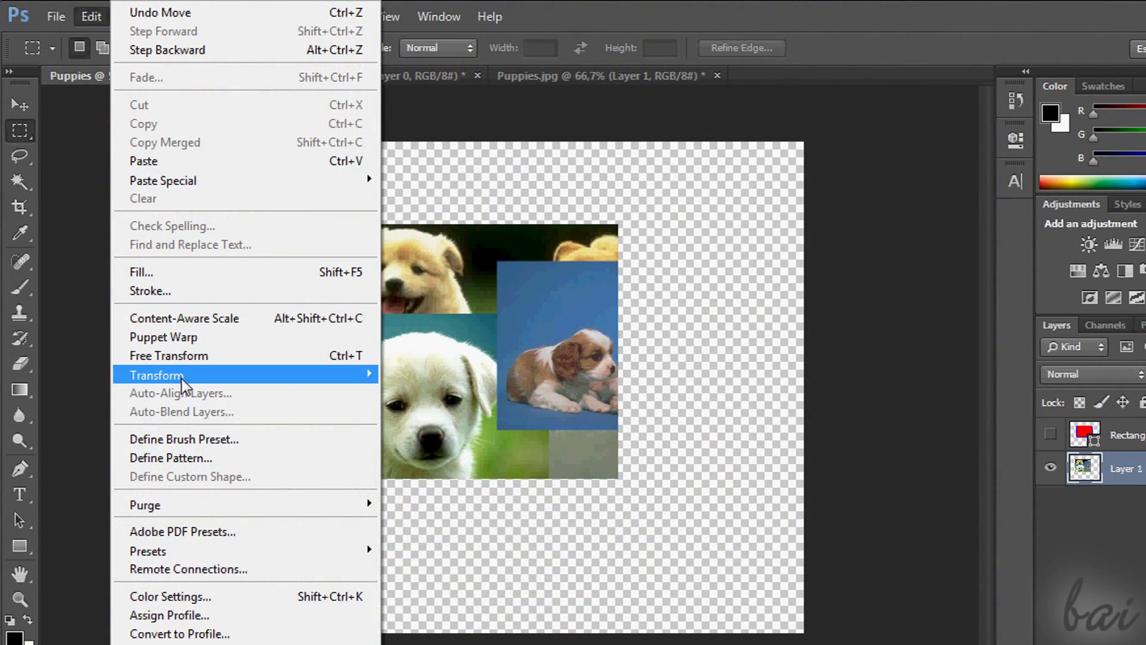
# Step: Scale the collage from its corner handles, undo the accidental skew, and commit the transform
pyautogui.moveTo(181, 376)
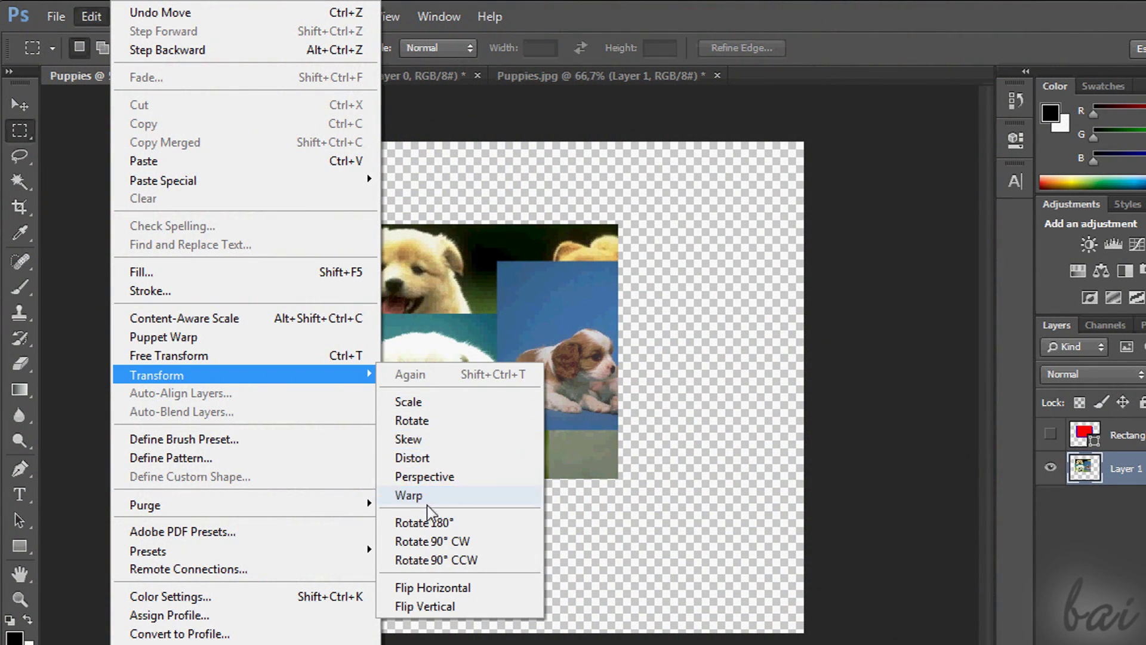
pyautogui.click(433, 405)
pyautogui.moveTo(619, 221); pyautogui.dragTo(639, 161)
pyautogui.moveTo(474, 189); pyautogui.dragTo(509, 150)
pyautogui.hotkey('ctrl', 'z')
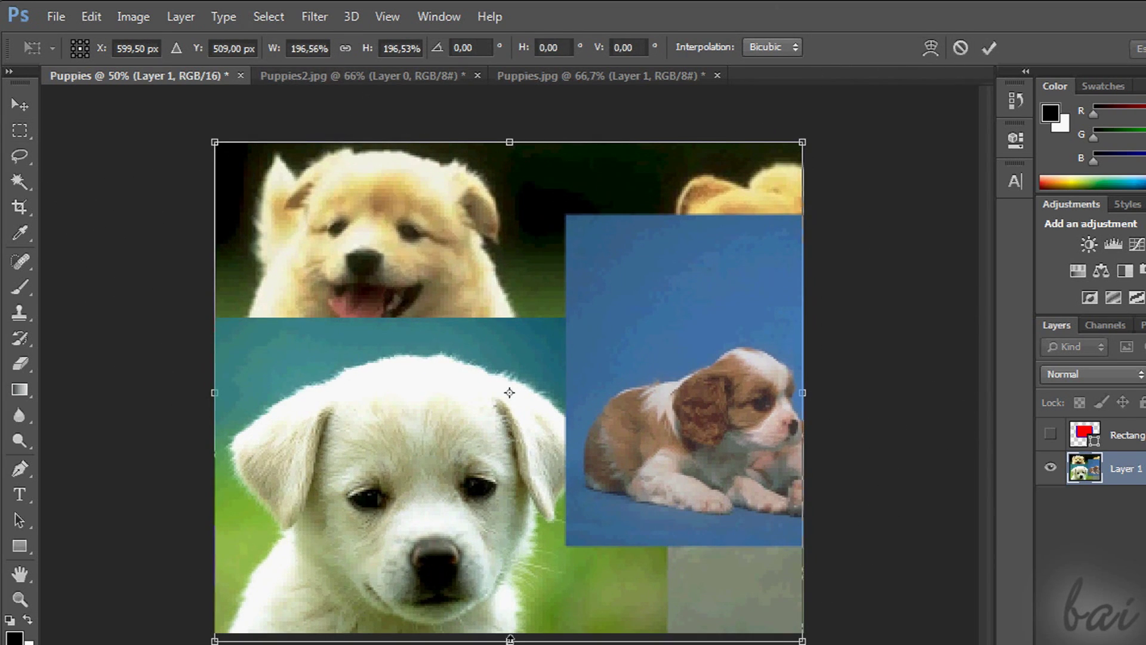
pyautogui.moveTo(509, 638); pyautogui.dragTo(510, 634)
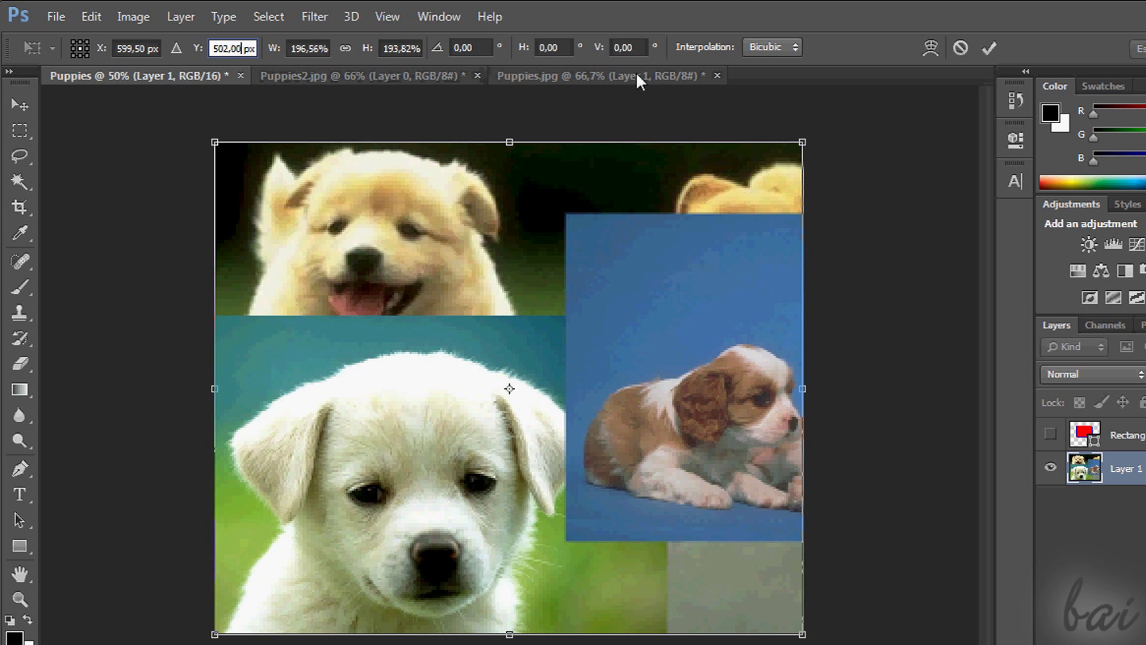
pyautogui.click(995, 49)
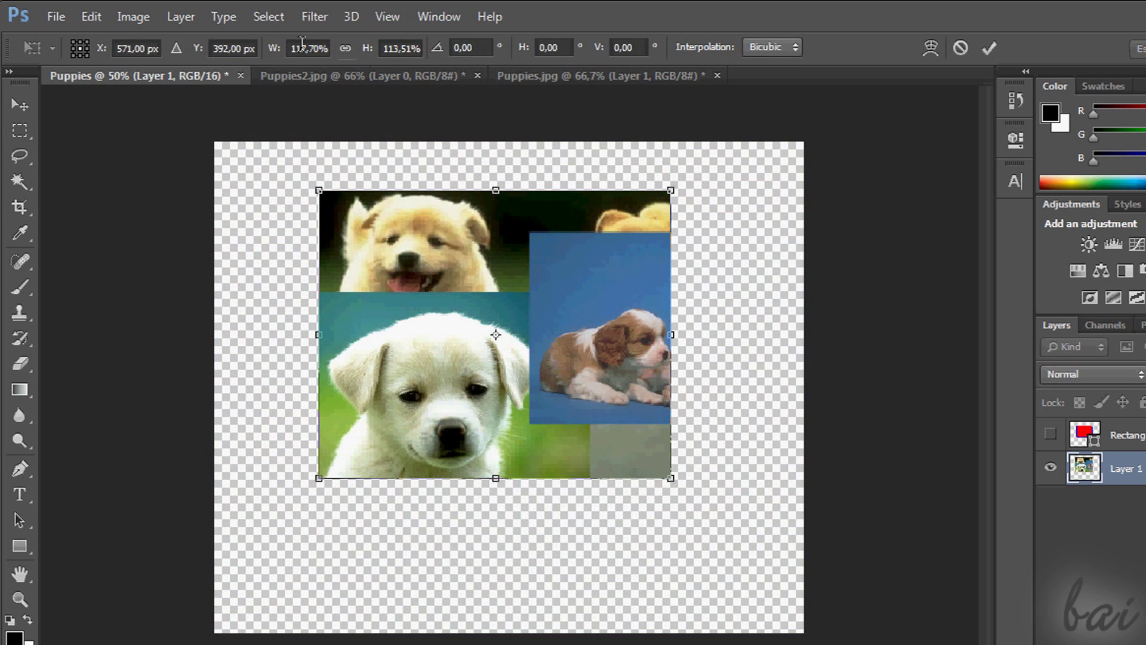
# Step: Reset width and height to 100%, then enlarge the collage proportionally to about 197%
pyautogui.click(310, 48)
pyautogui.write('100')
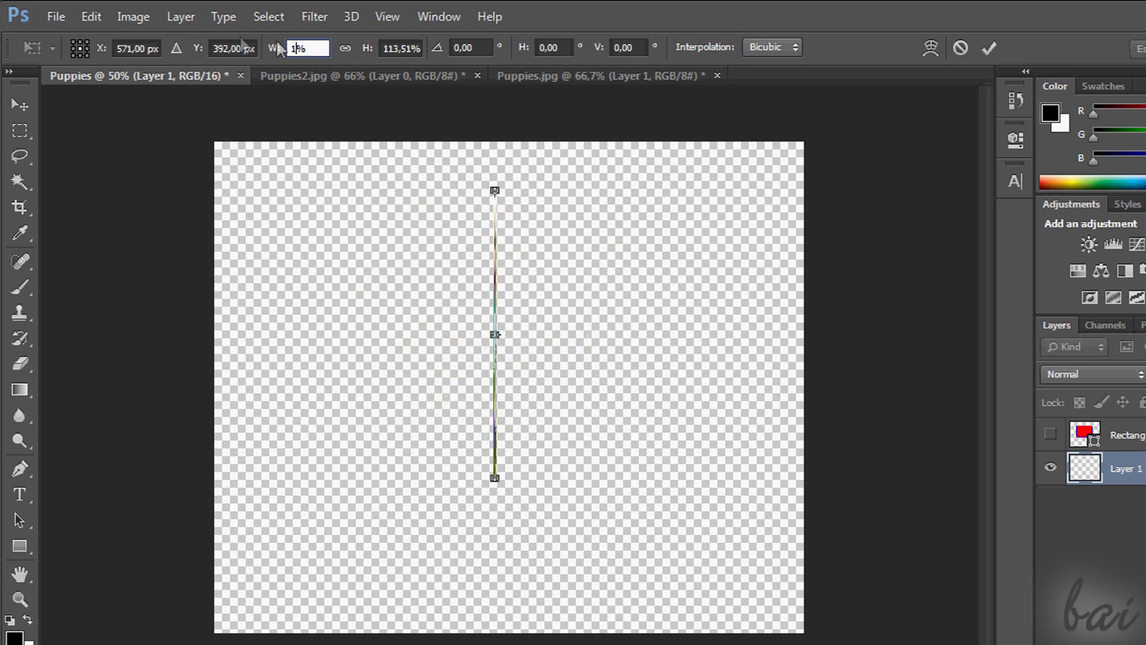
pyautogui.click(413, 48)
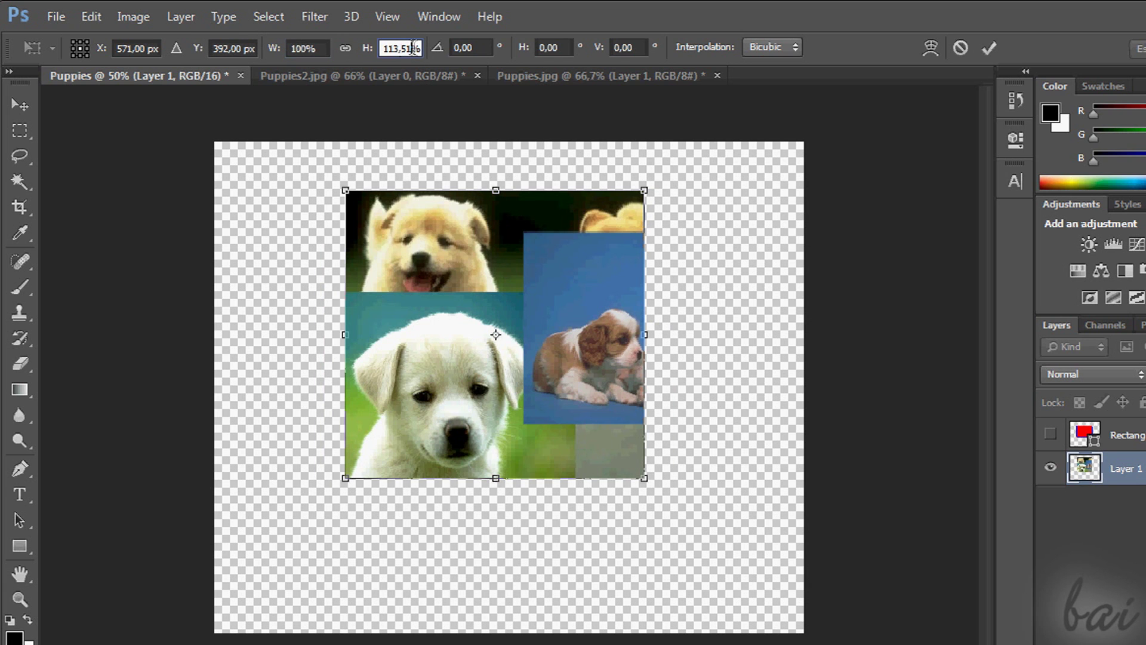
pyautogui.doubleClick(413, 48)
pyautogui.write('100')
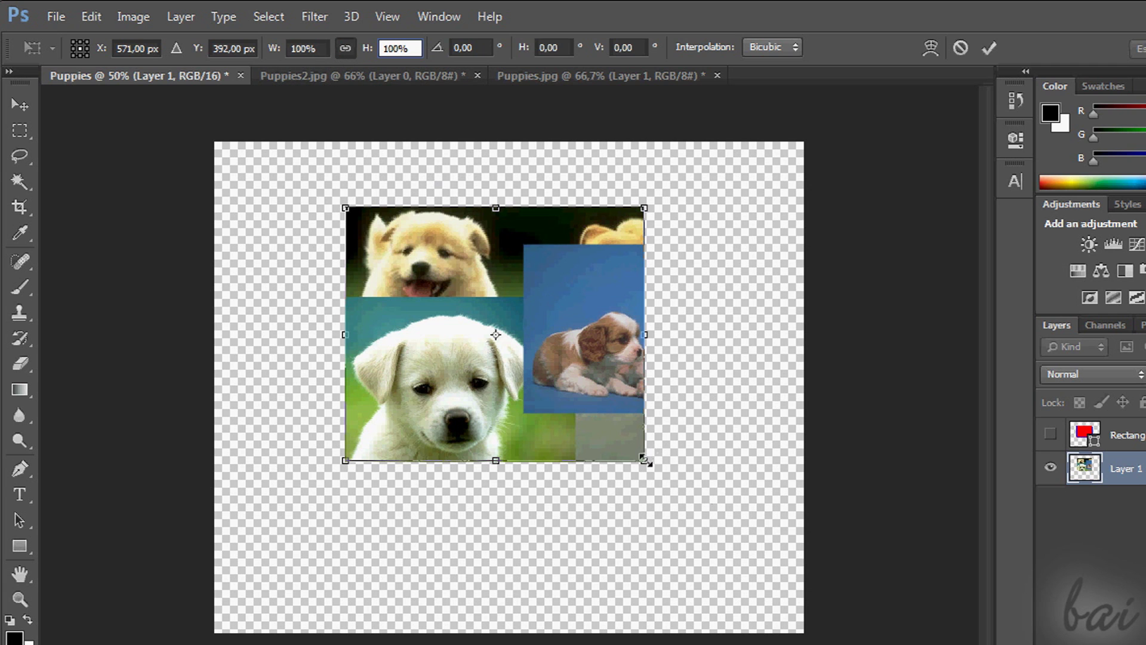
pyautogui.moveTo(645, 460); pyautogui.dragTo(737, 522)
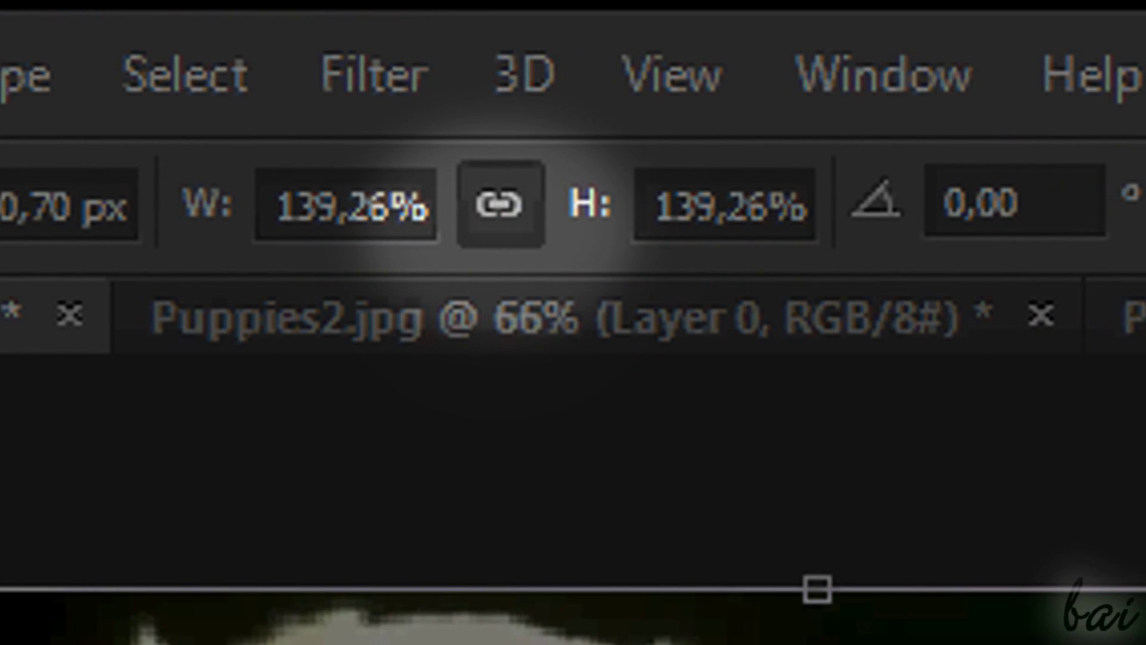
pyautogui.moveTo(737, 522); pyautogui.dragTo(519, 562)
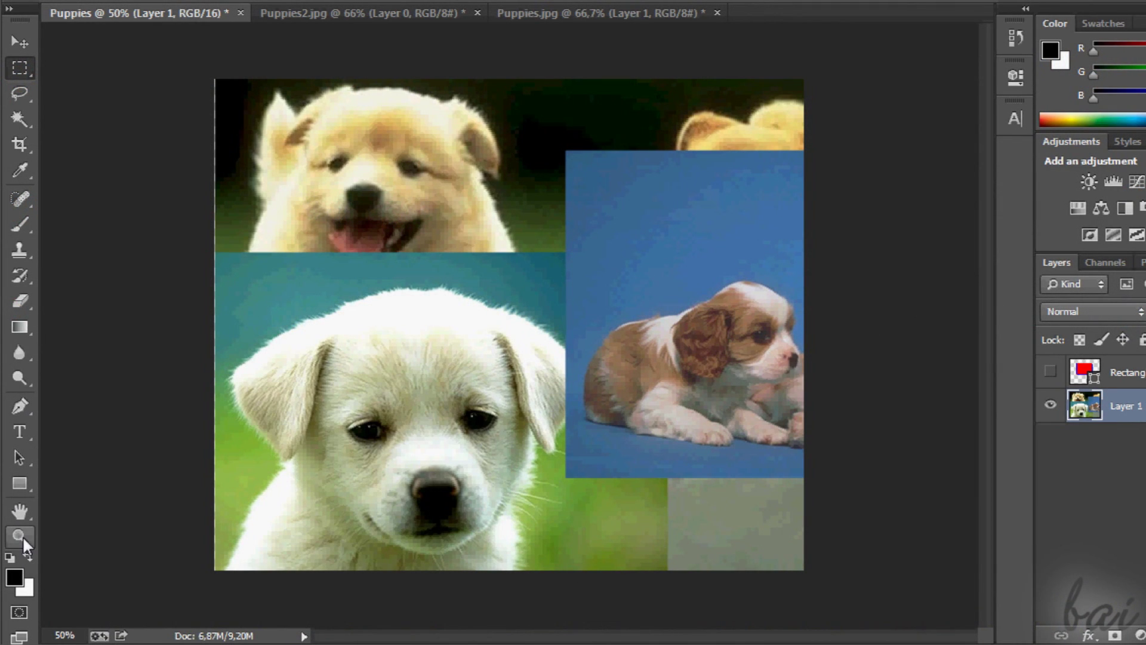
pyautogui.click(20, 535)
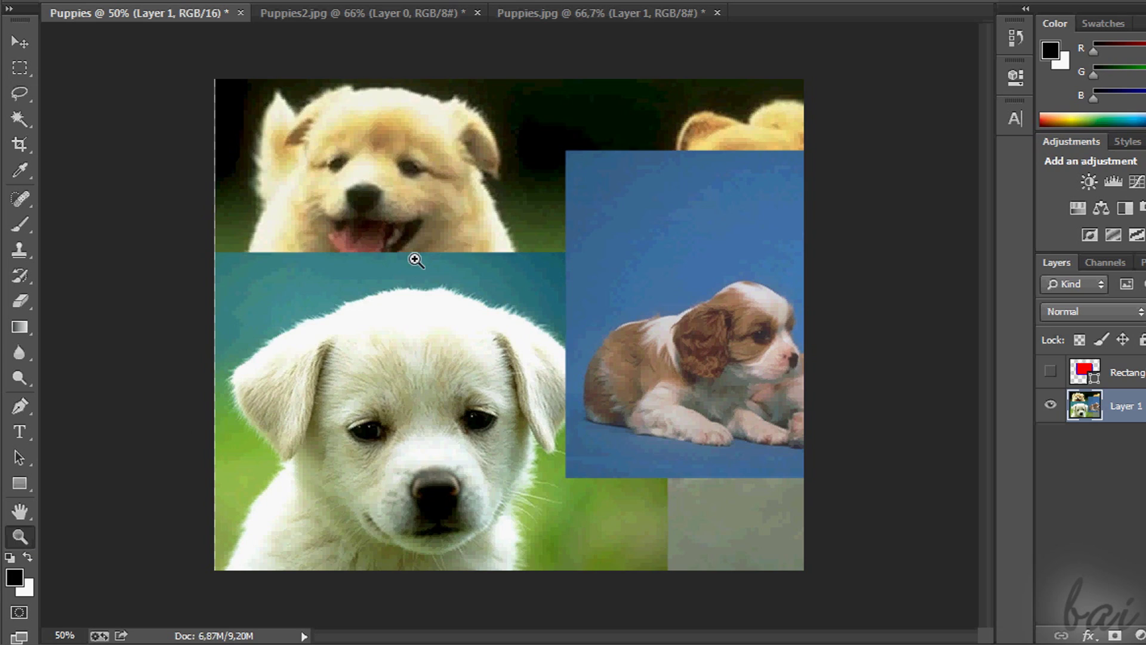
pyautogui.click(414, 260)
pyautogui.click(664, 294)
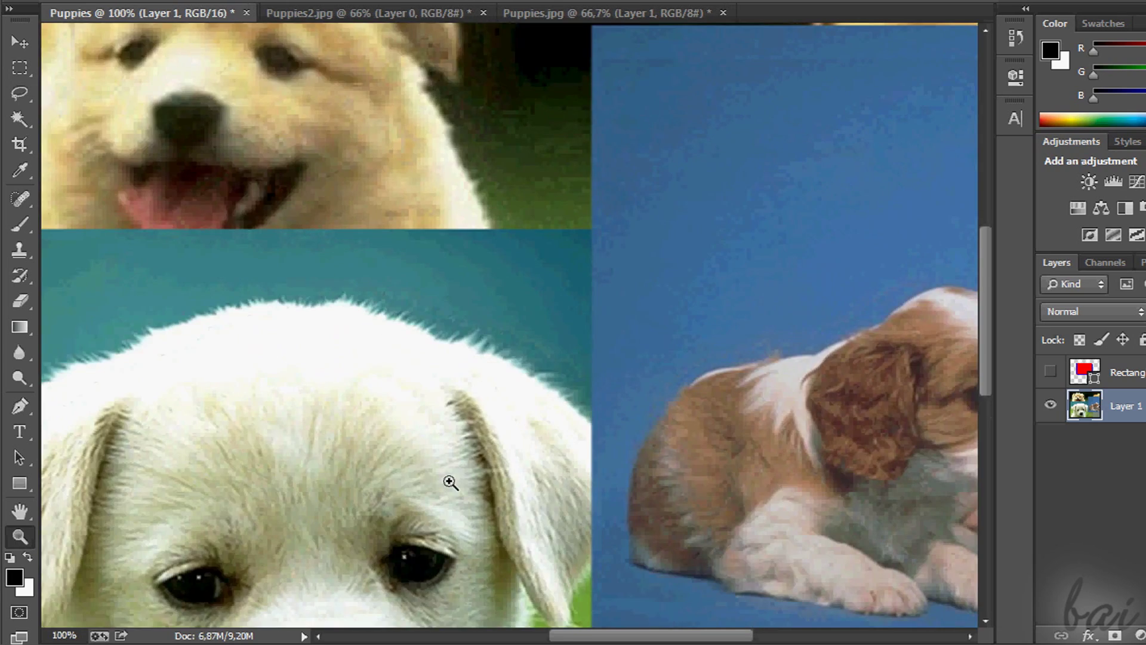
pyautogui.click(450, 483)
pyautogui.rightClick(448, 482)
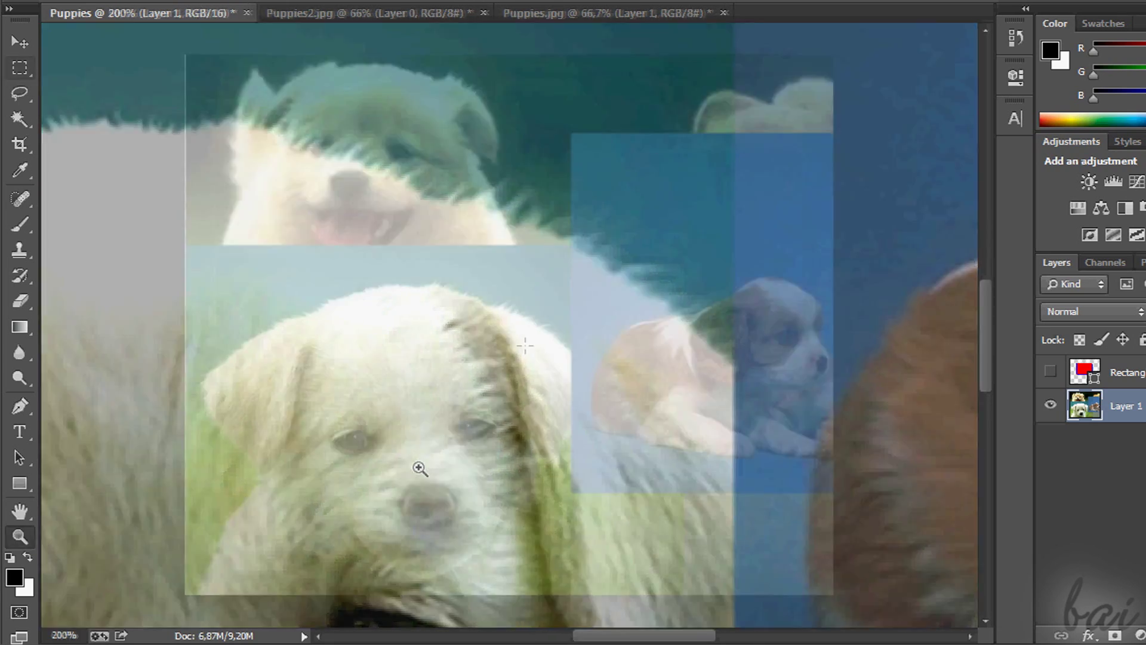
pyautogui.scroll(2, 524, 343)
pyautogui.scroll(-3, 524, 343)
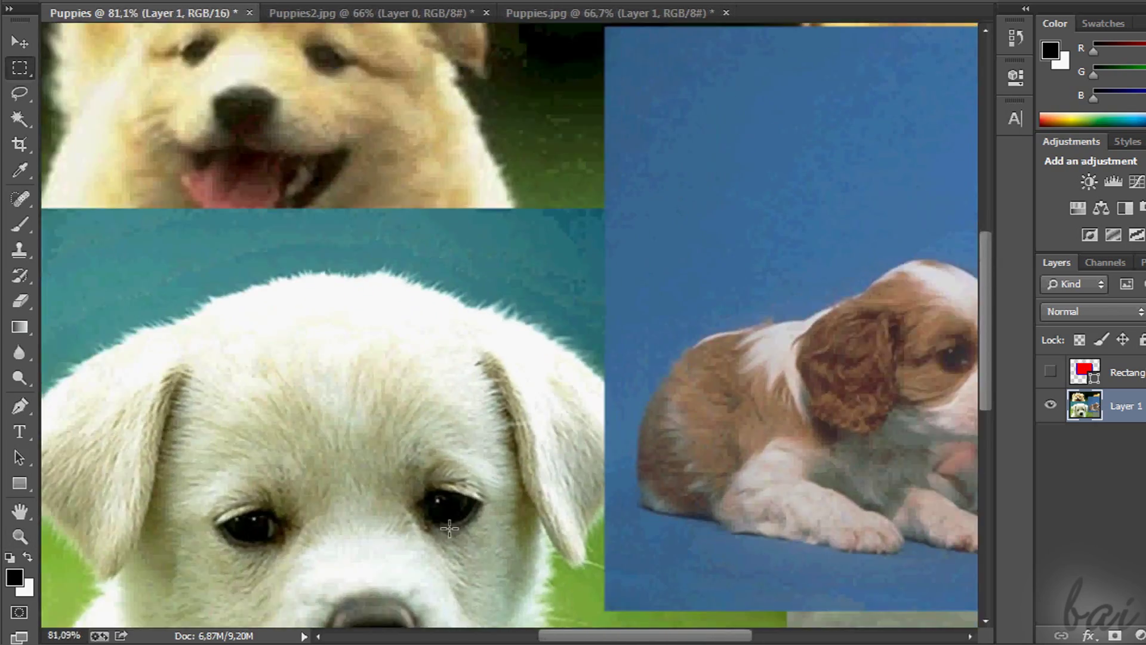
pyautogui.scroll(-2, 371, 549)
pyautogui.scroll(5, 371, 493)
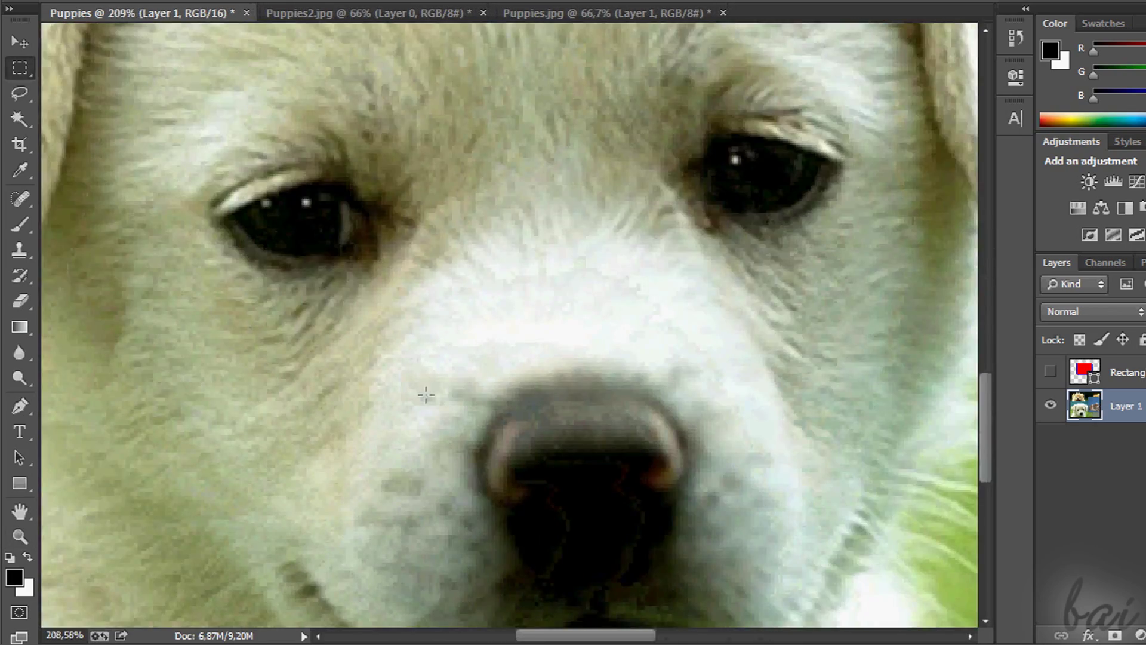
pyautogui.scroll(-4, 425, 394)
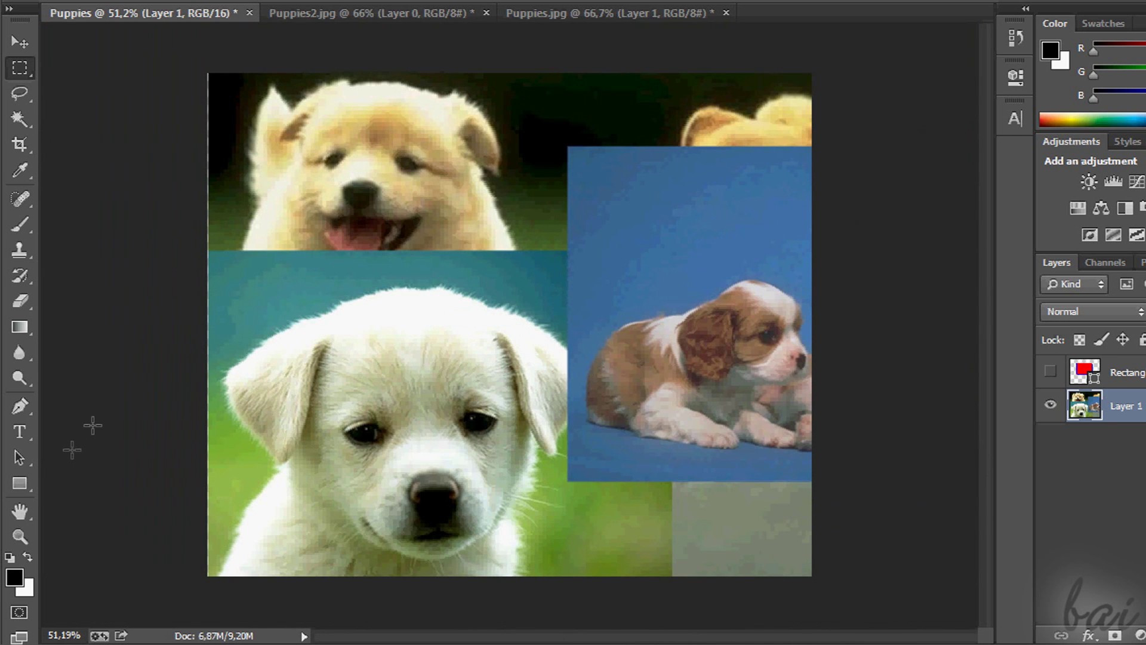
pyautogui.click(20, 509)
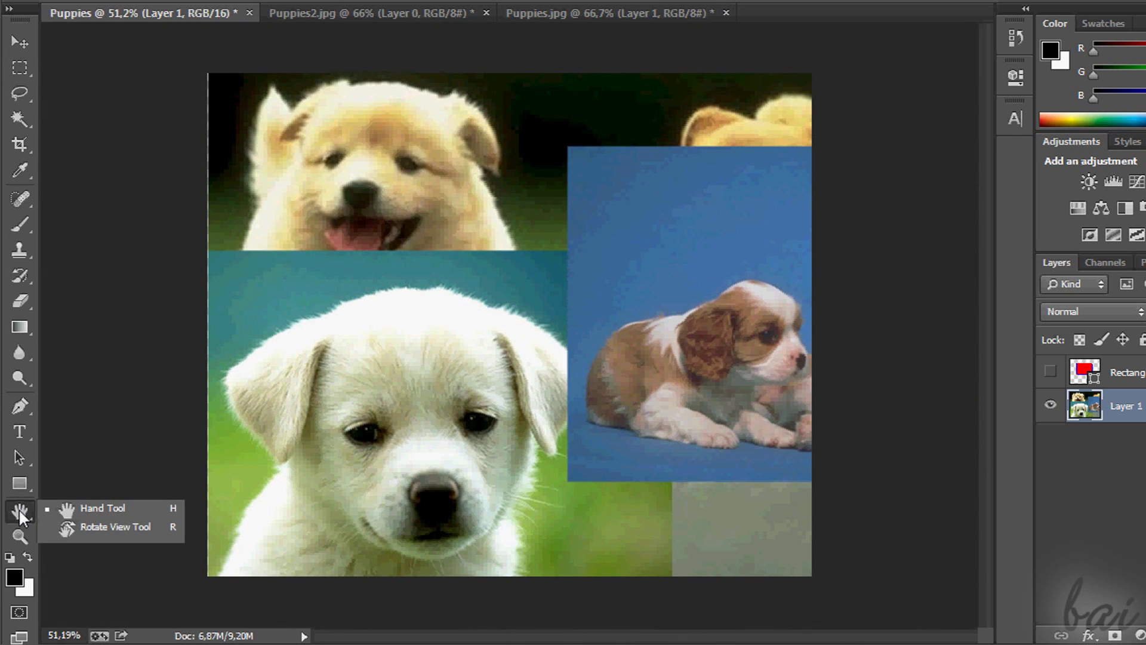
pyautogui.scroll(4, 307, 218)
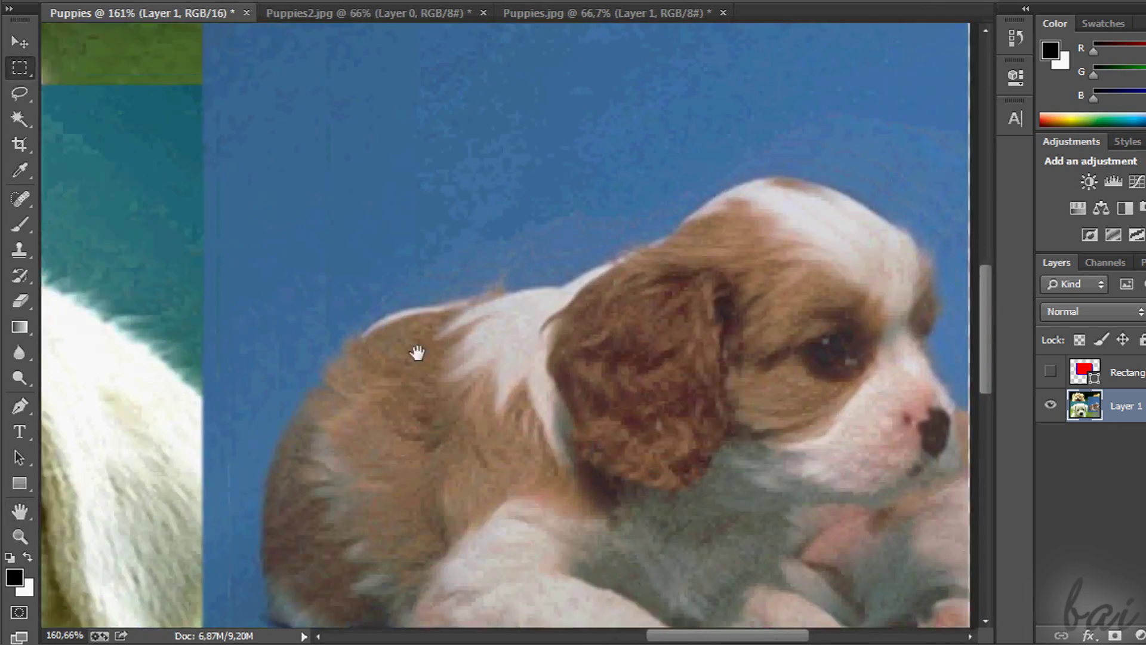
pyautogui.moveTo(417, 353); pyautogui.dragTo(603, 394)
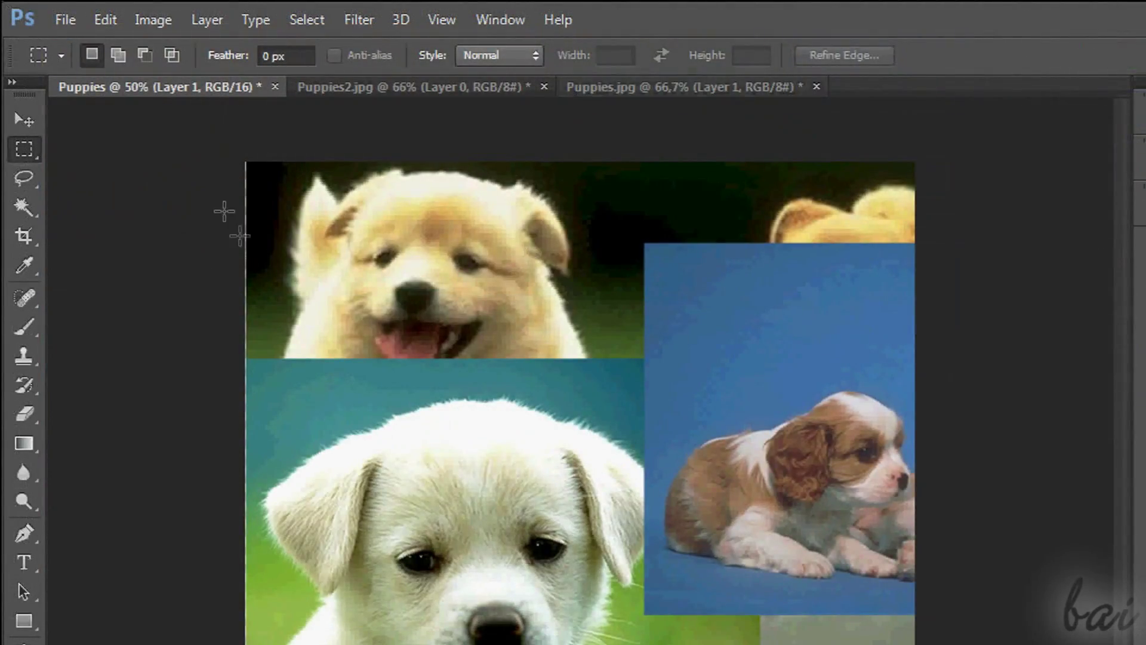
# Step: Save the collage as Puppies1.jpg and as Puppies1.png
pyautogui.click(67, 15)
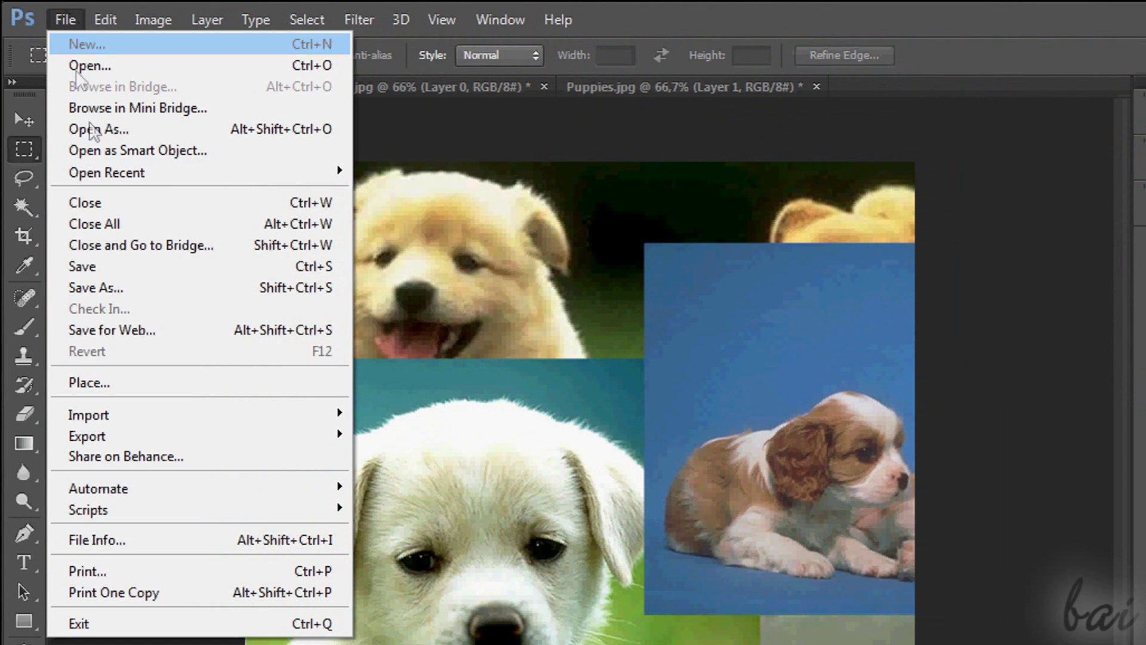
pyautogui.click(111, 287)
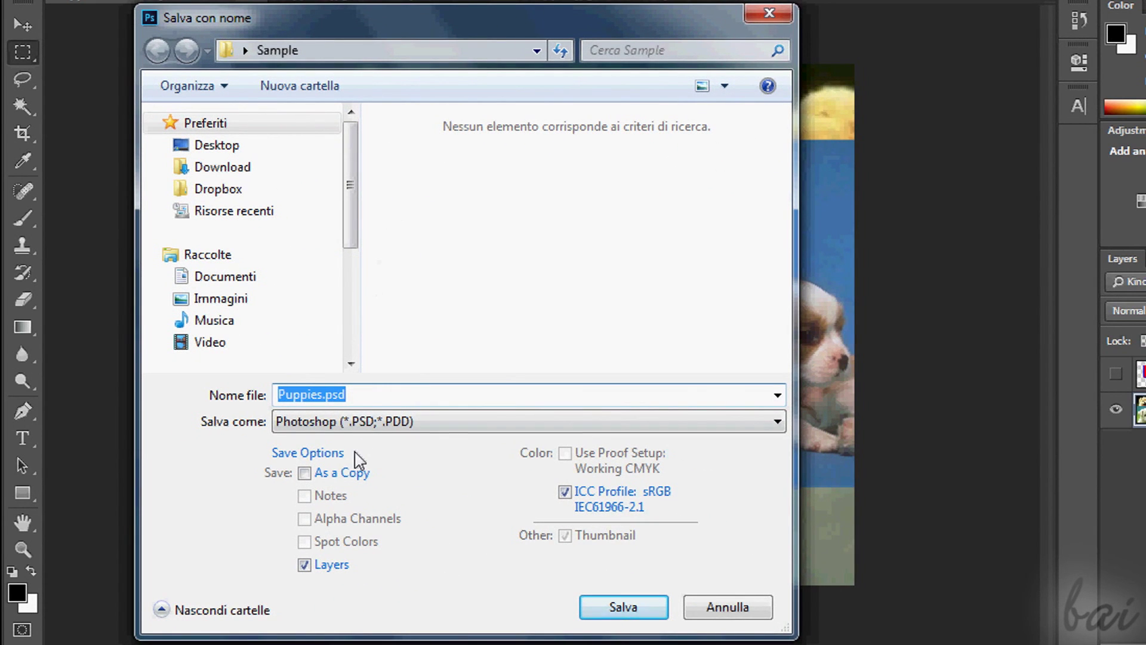
pyautogui.click(430, 422)
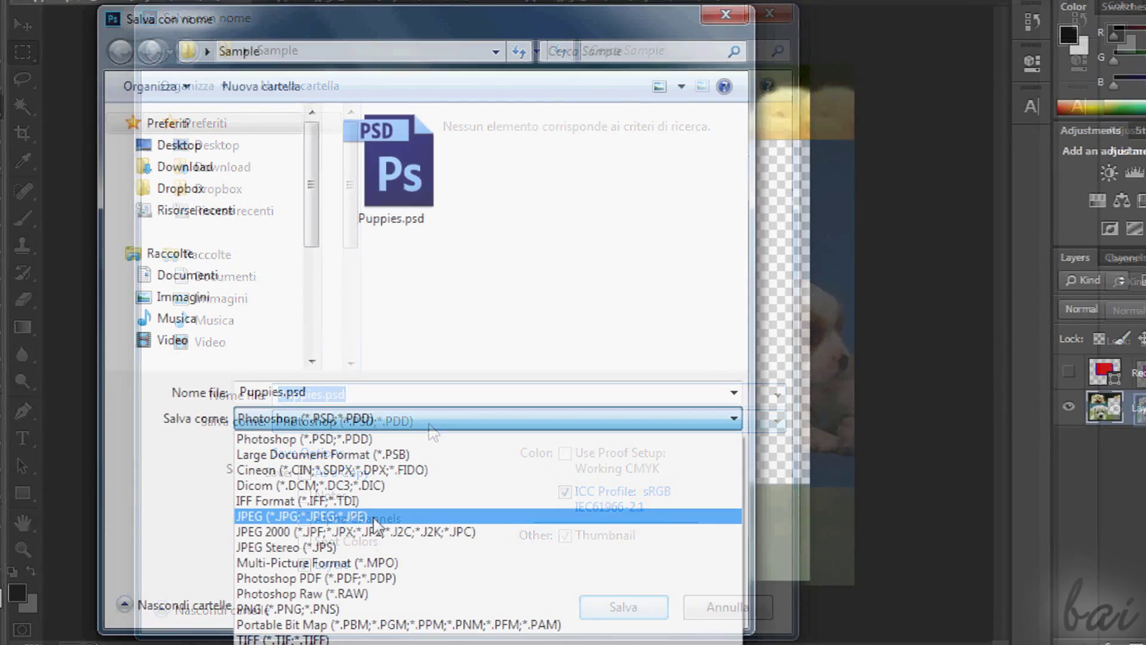
pyautogui.click(376, 516)
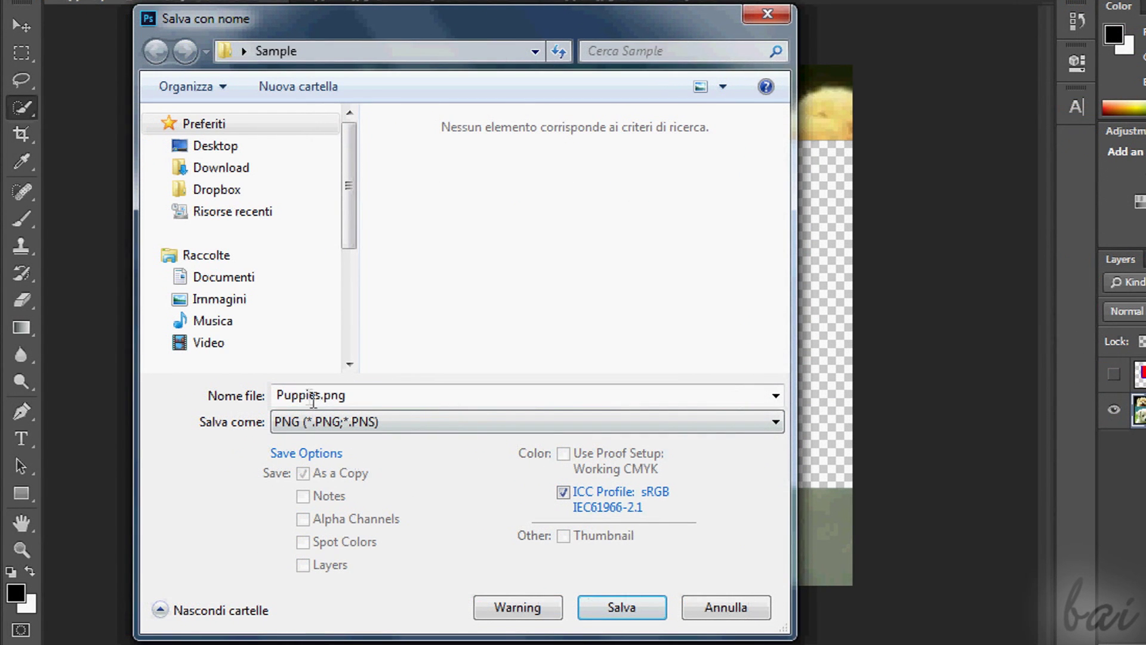
pyautogui.click(313, 398)
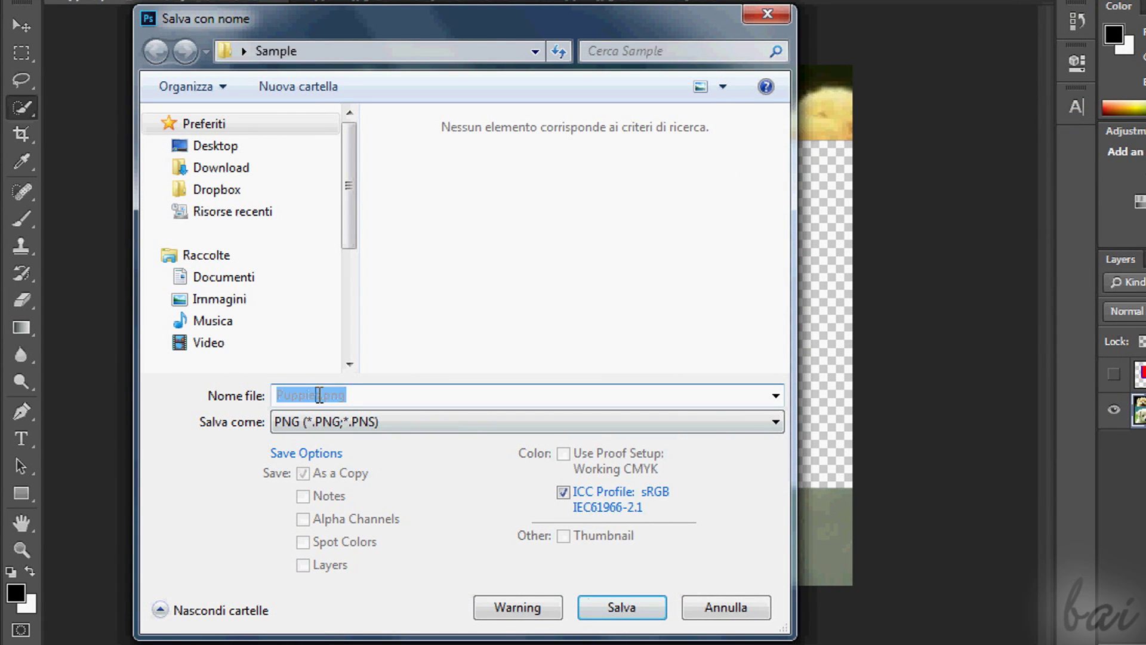
pyautogui.click(318, 395)
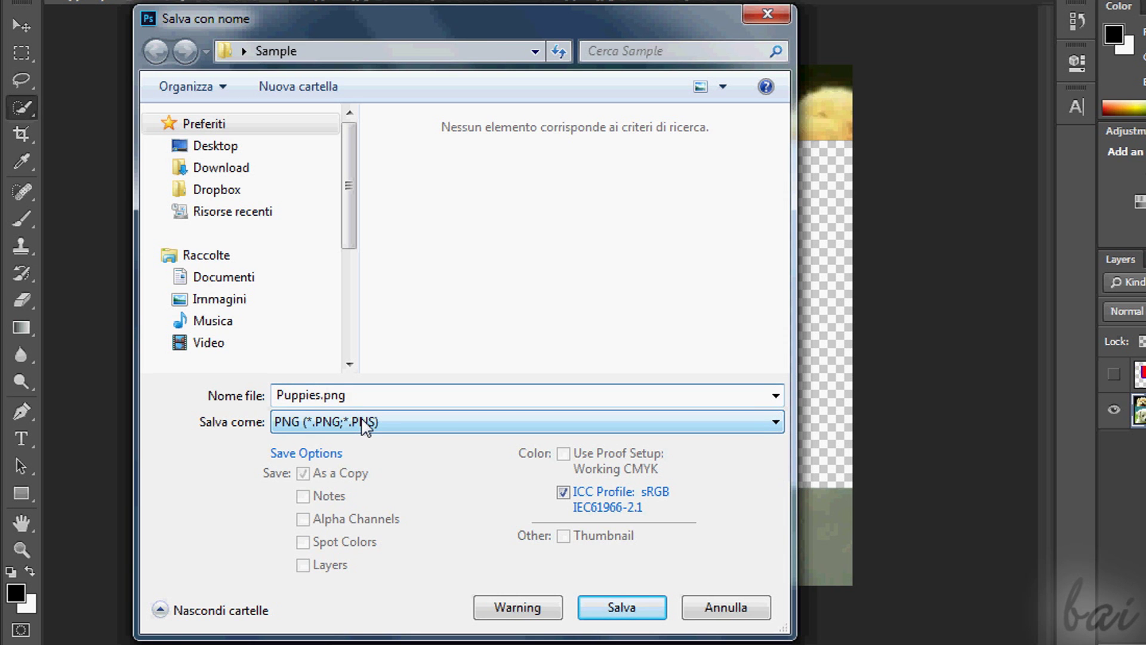
pyautogui.write('1')
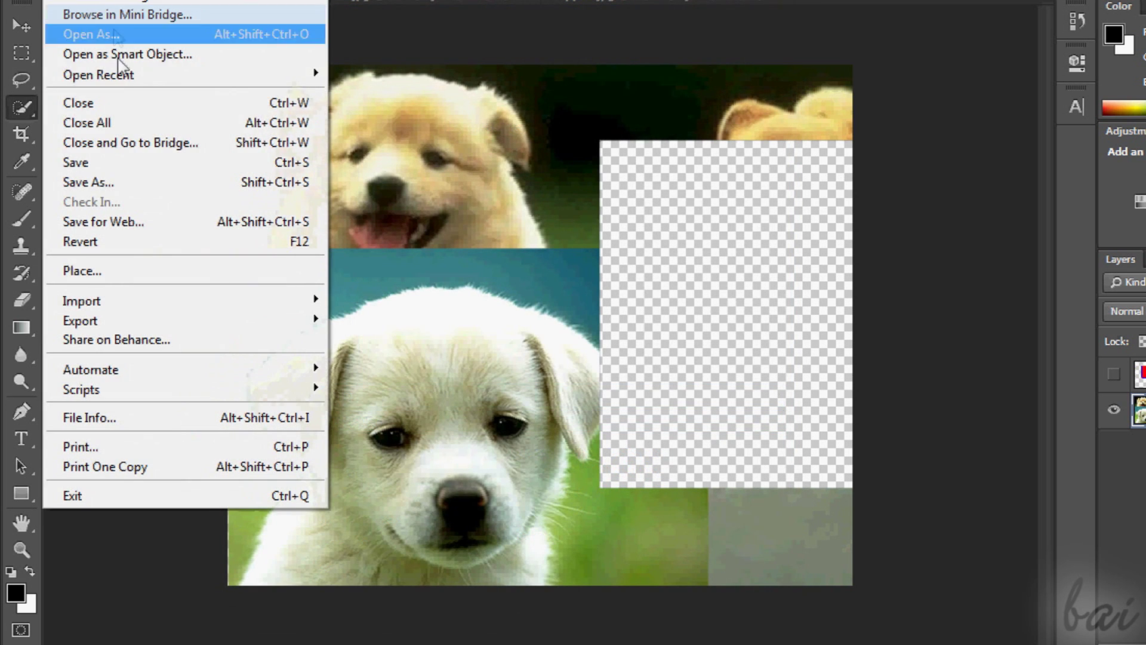
pyautogui.click(113, 182)
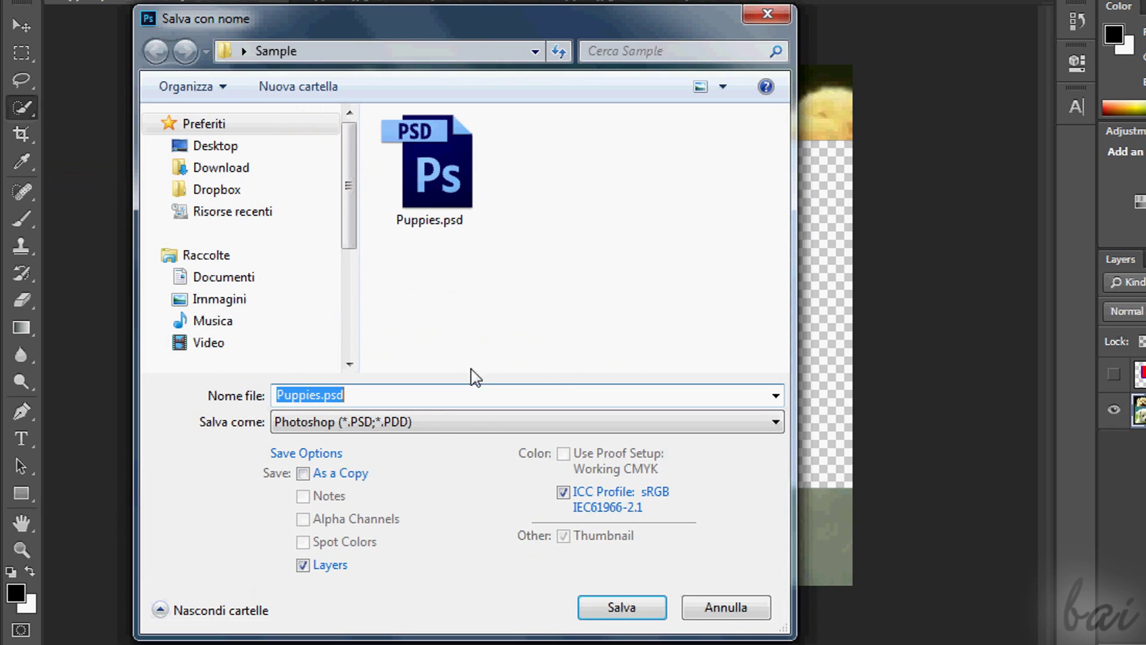
pyautogui.click(431, 421)
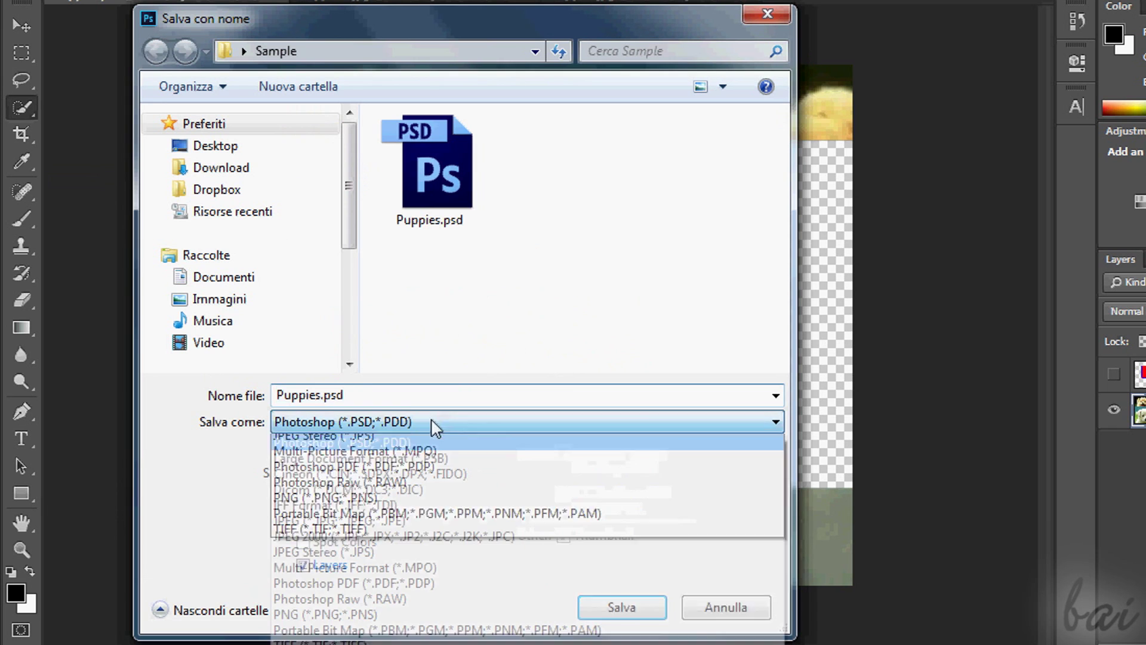
pyautogui.click(356, 614)
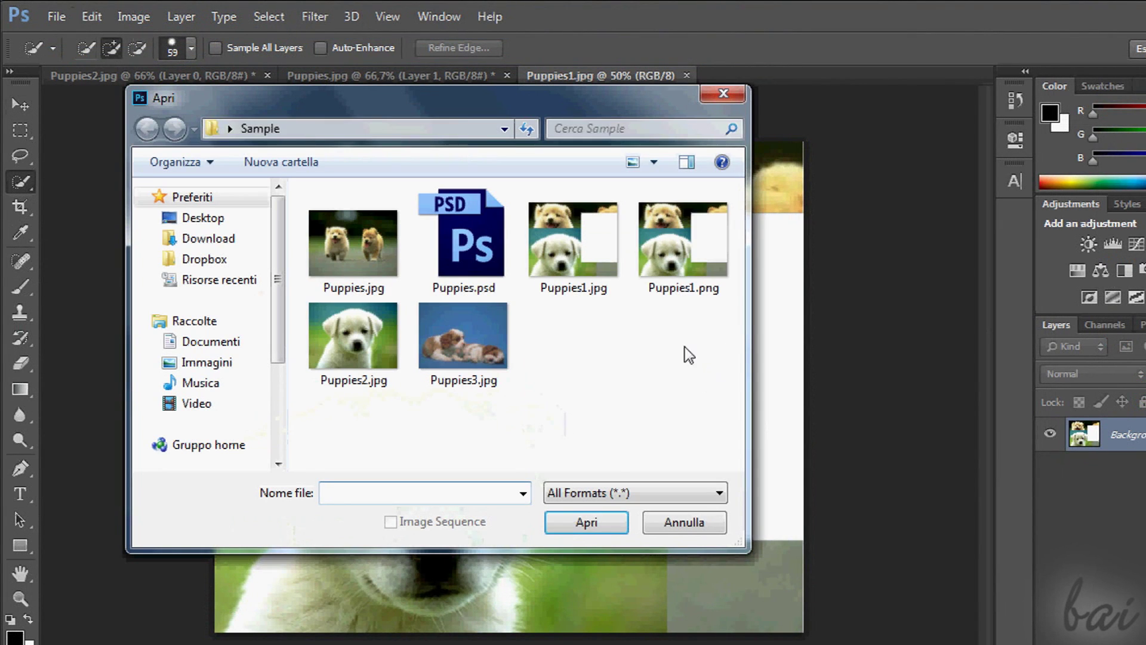
# Step: Open Puppies1.png and compare its transparent patch with the white patch in Puppies1.jpg
pyautogui.click(680, 286)
pyautogui.click(584, 522)
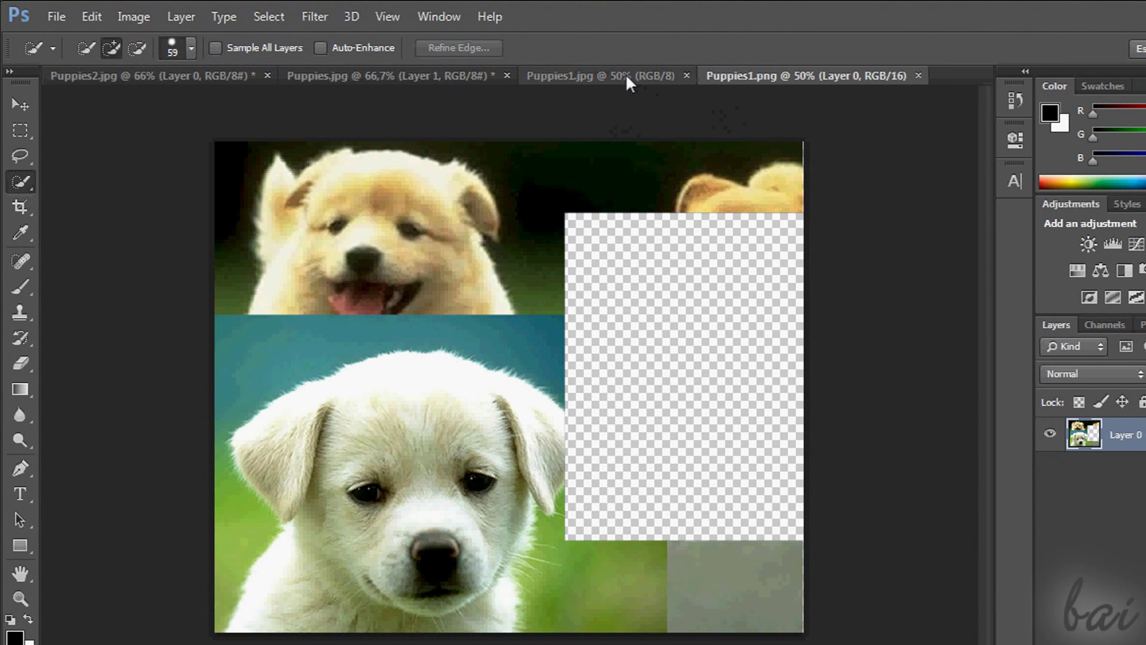
pyautogui.click(586, 76)
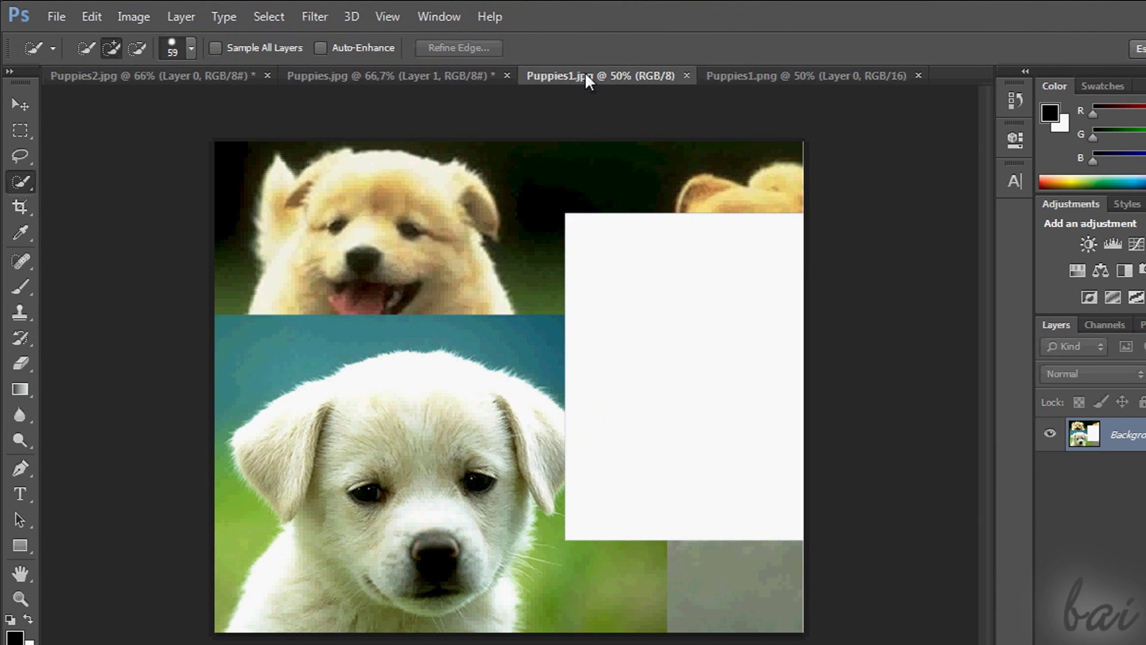
pyautogui.click(786, 80)
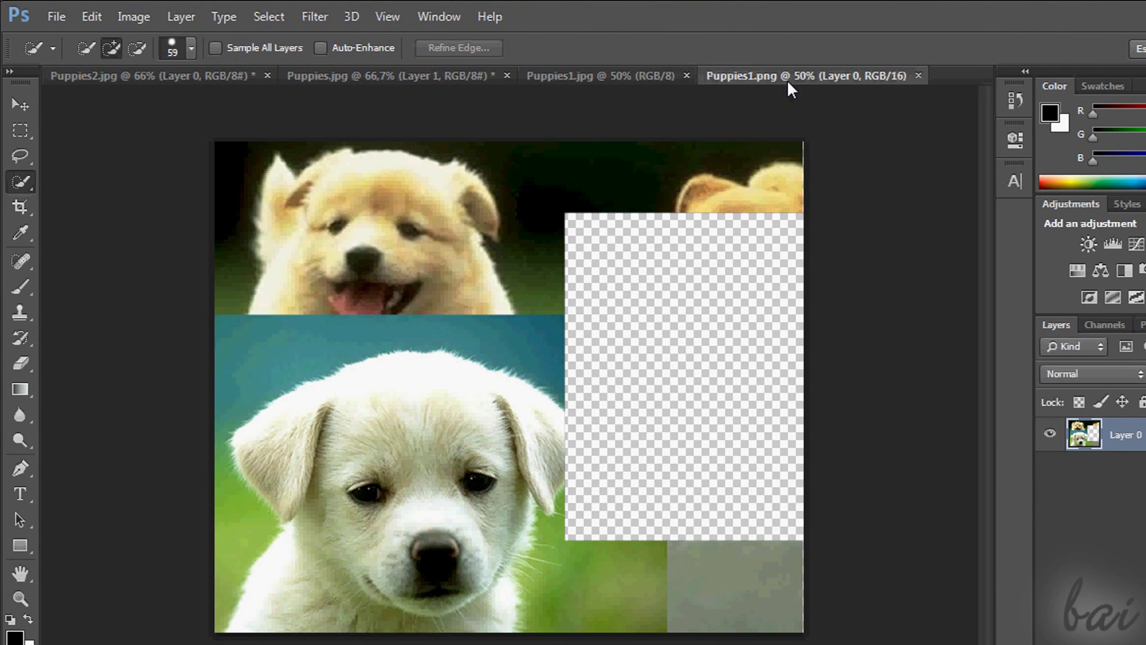
pyautogui.click(753, 81)
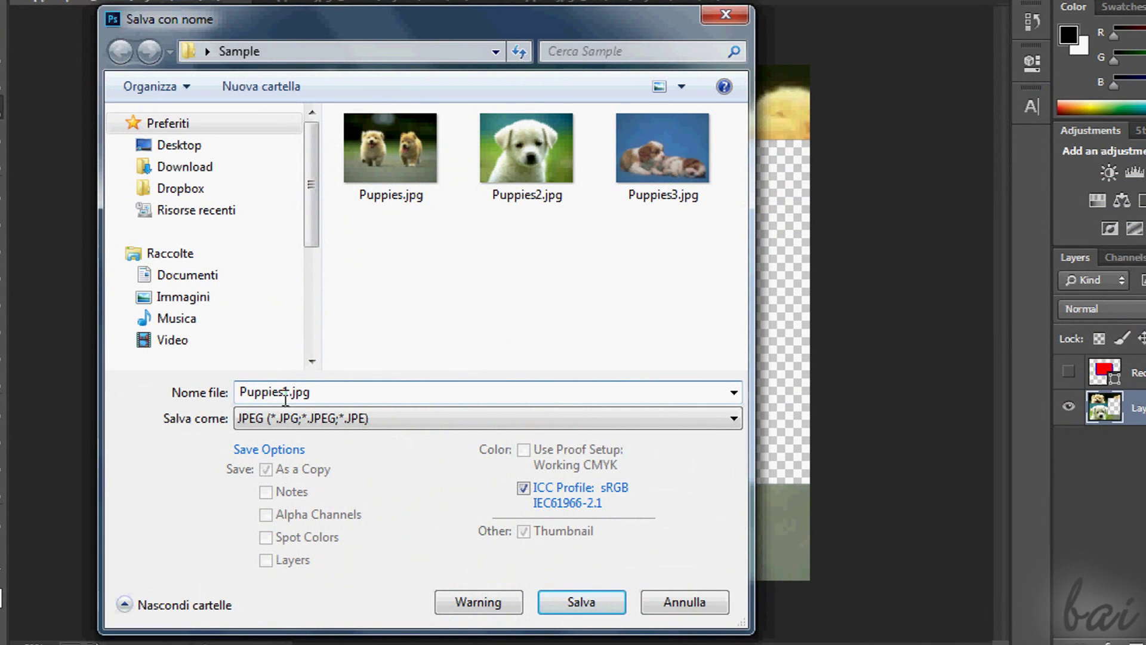
# Step: Save the JPEG copy after adjusting the Quality slider
pyautogui.click(567, 600)
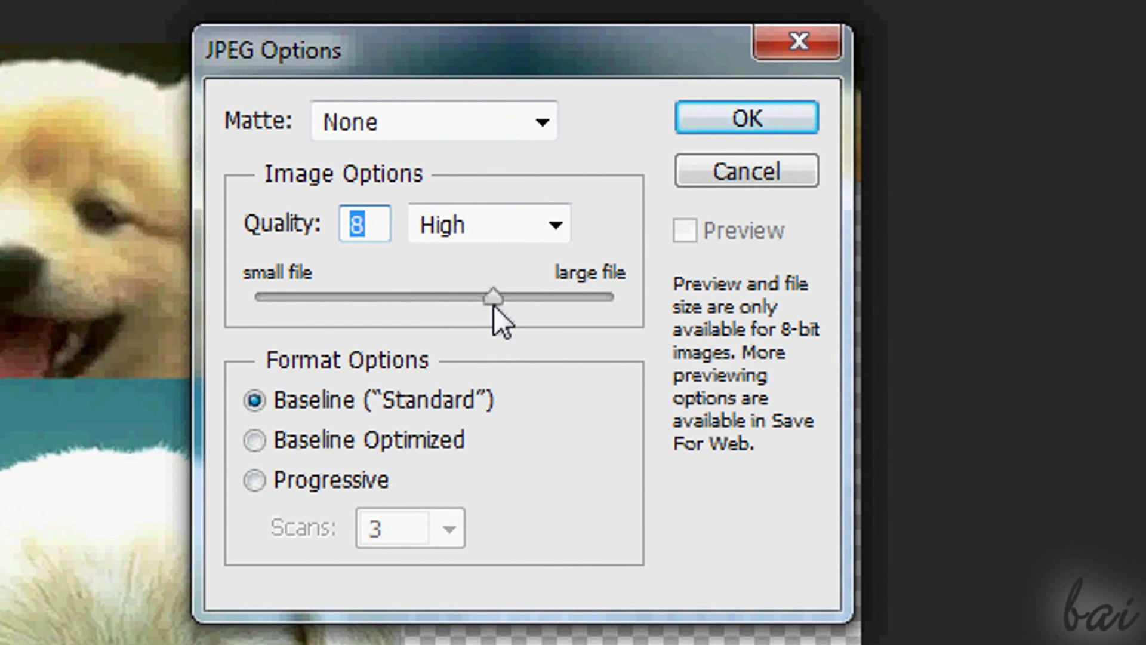
pyautogui.moveTo(494, 305); pyautogui.dragTo(586, 315)
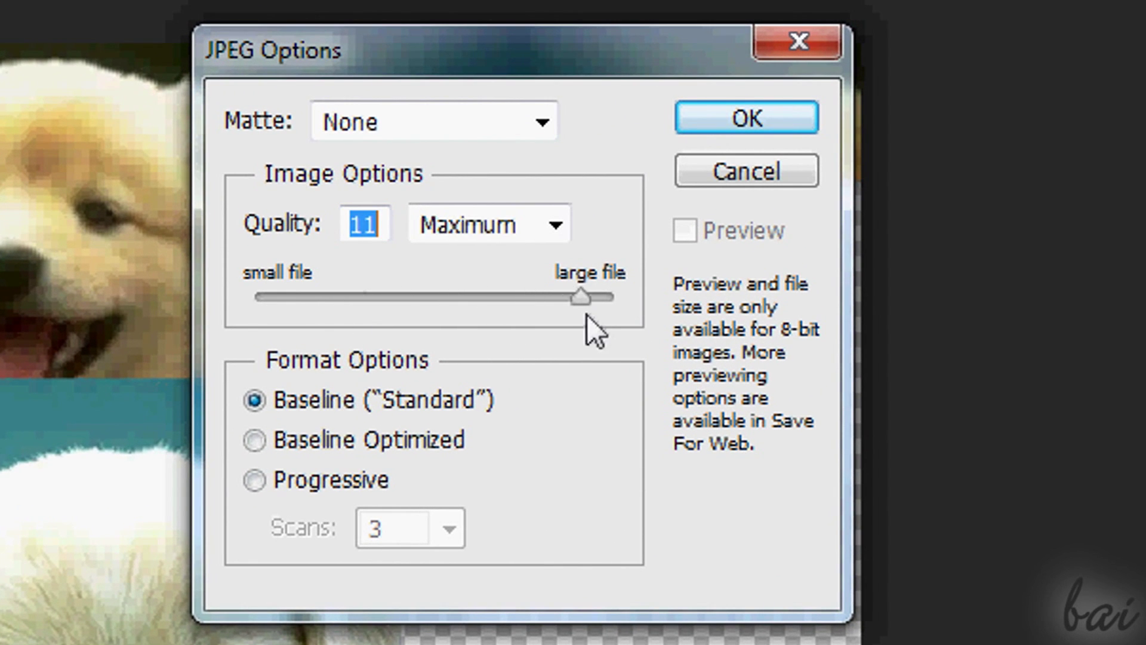
pyautogui.click(747, 125)
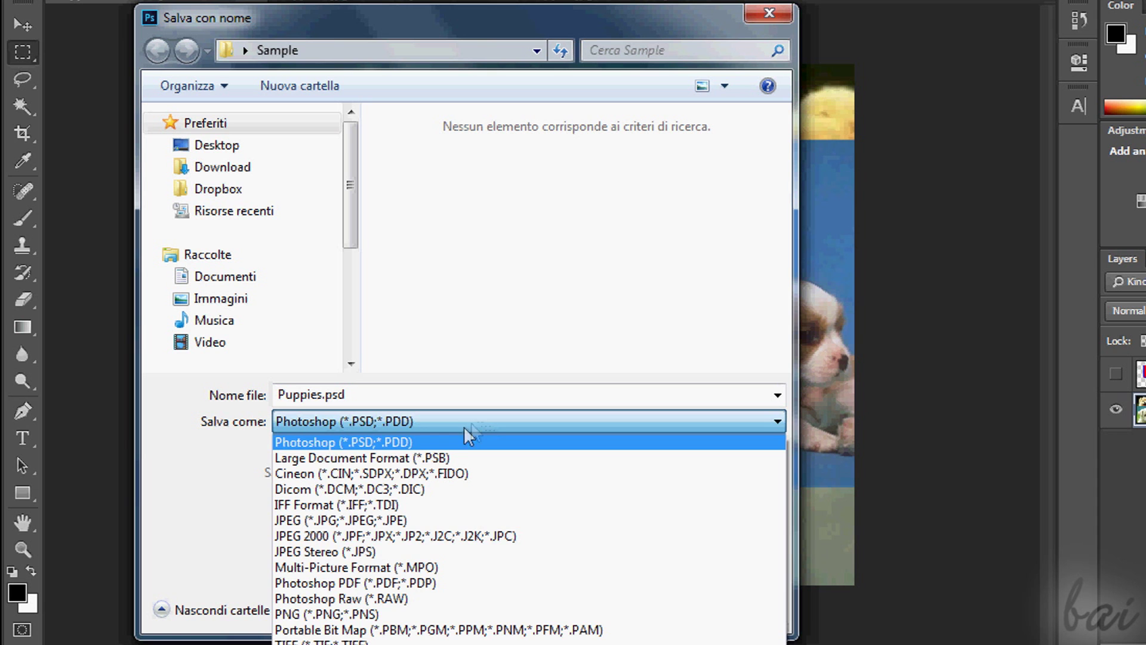
# Step: Save the layered collage as Puppies.psd with Maximize Compatibility accepted
pyautogui.click(458, 441)
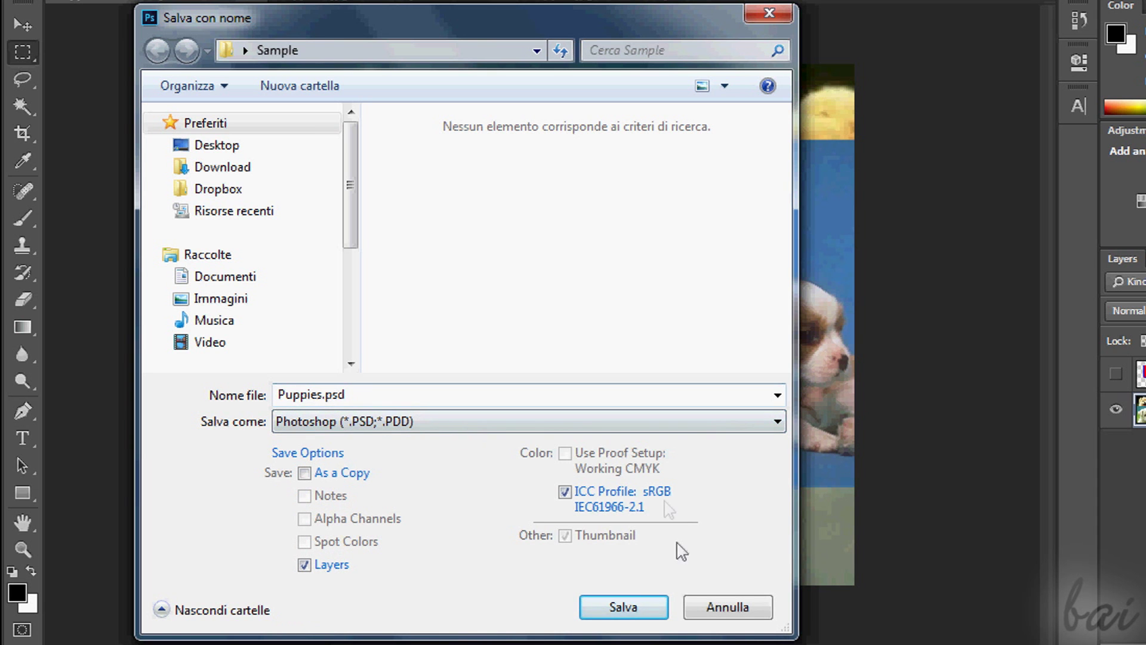
pyautogui.click(633, 607)
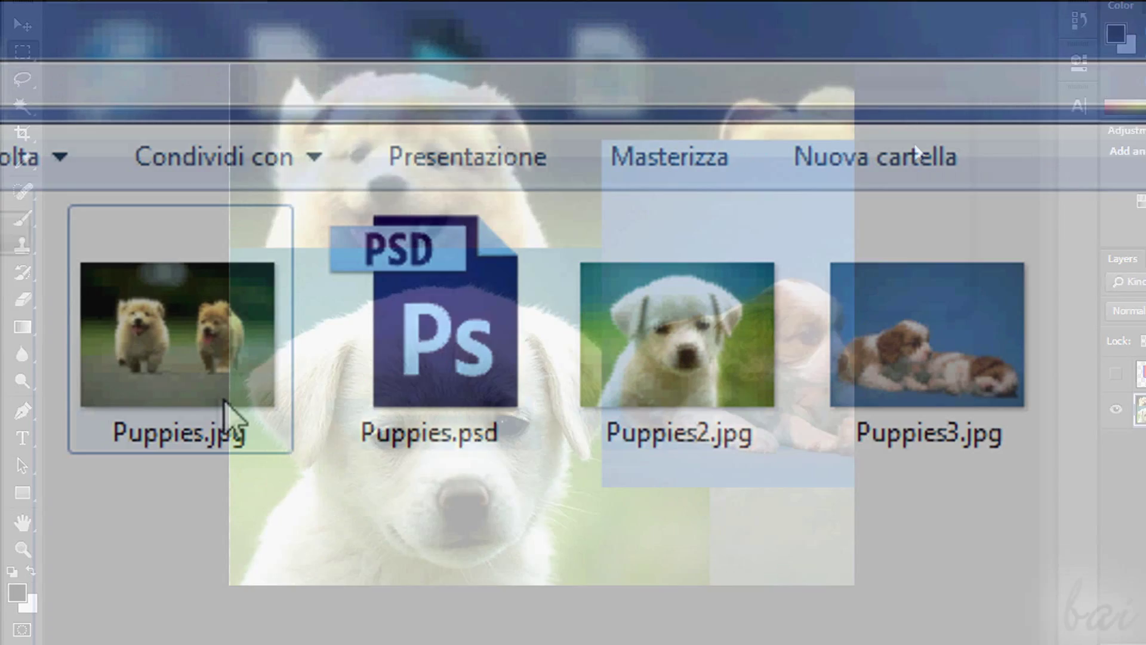
pyautogui.click(437, 373)
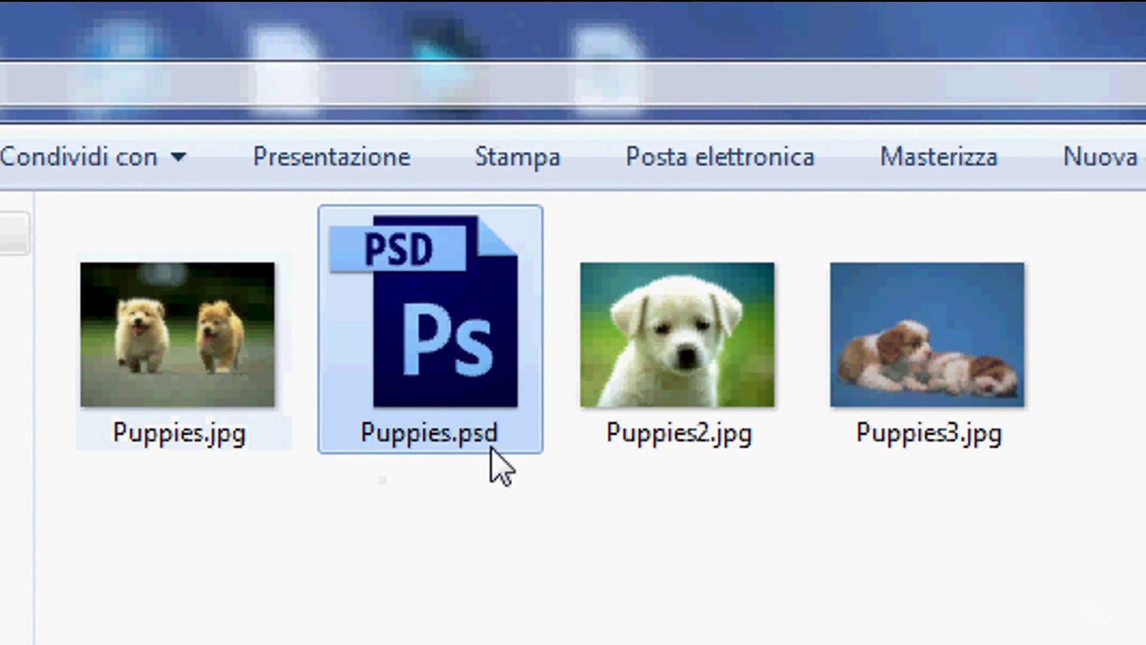
pyautogui.moveTo(500, 469)
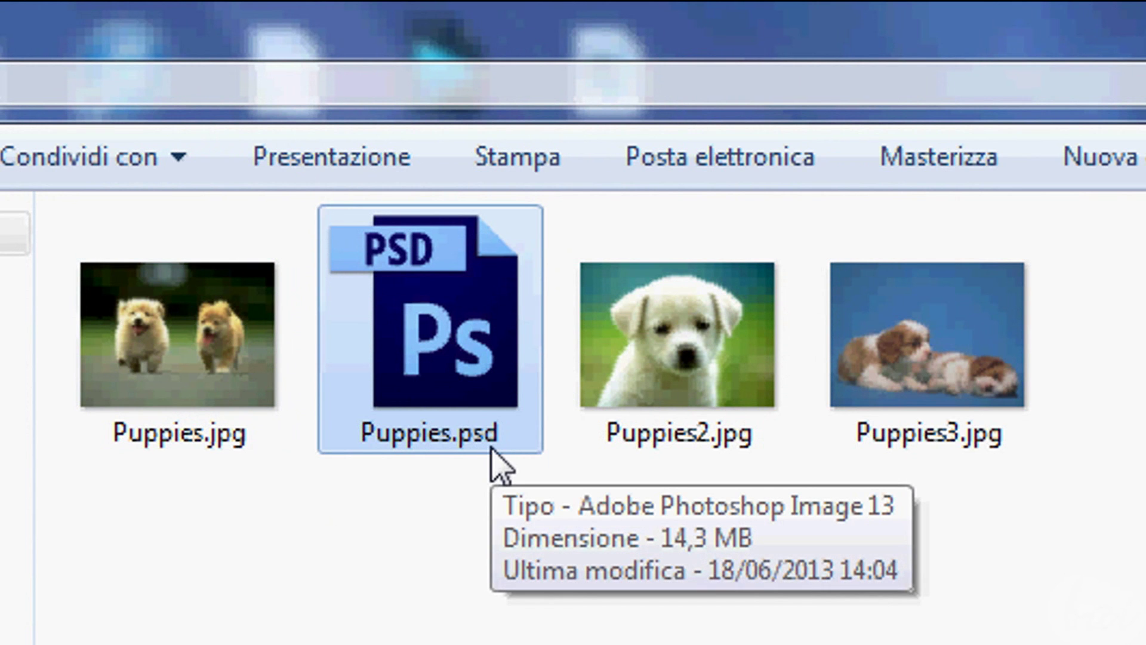